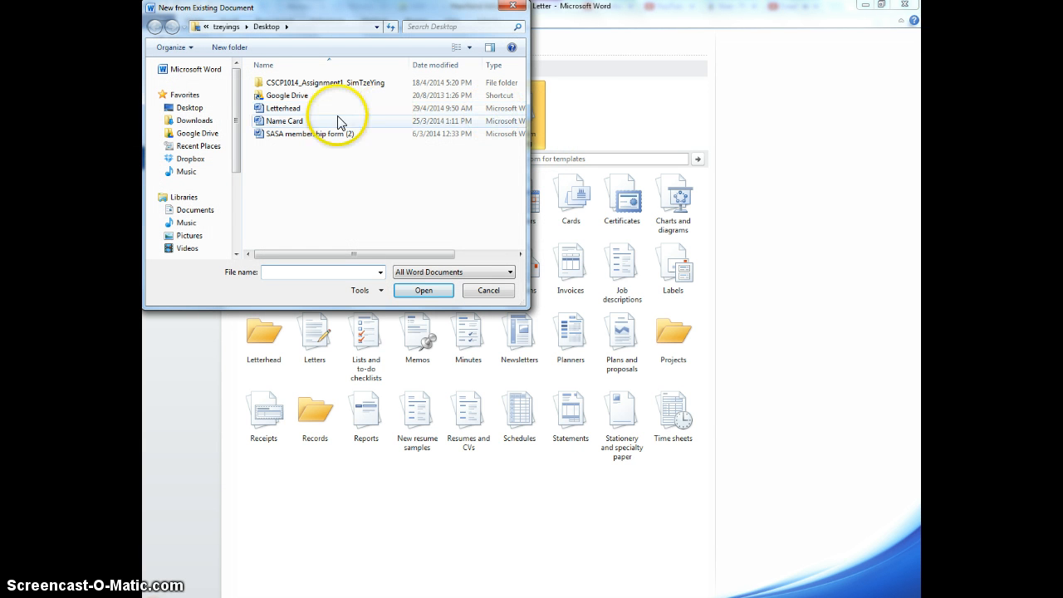
Step: Create a new document from the existing Letterhead file and change its theme fonts to Office
{"action": "double_click", "coordinate": [306, 109]}
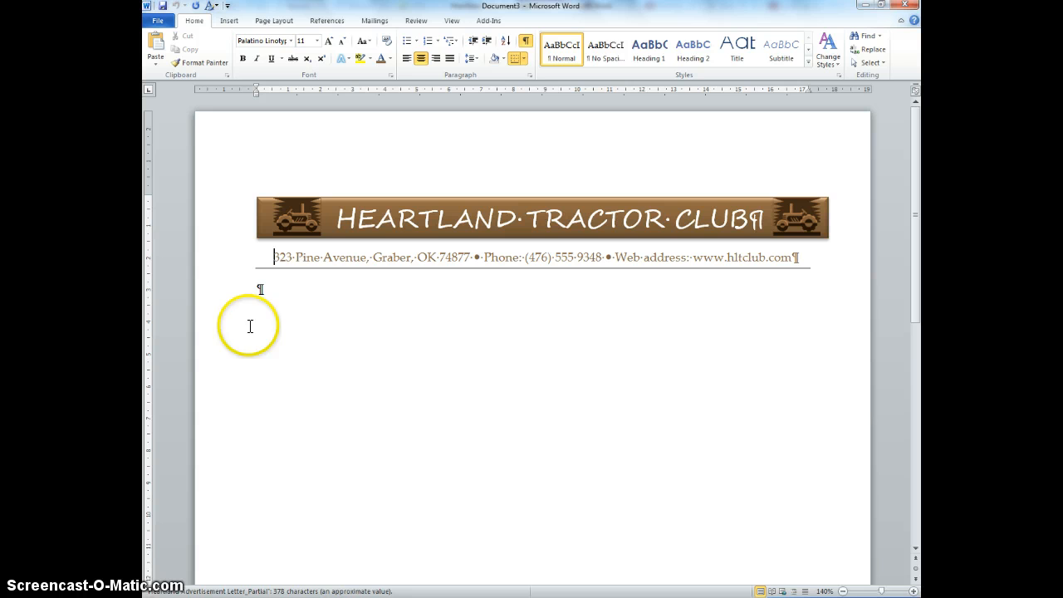
{"action": "left_click", "coordinate": [283, 293]}
{"action": "left_click", "coordinate": [836, 67]}
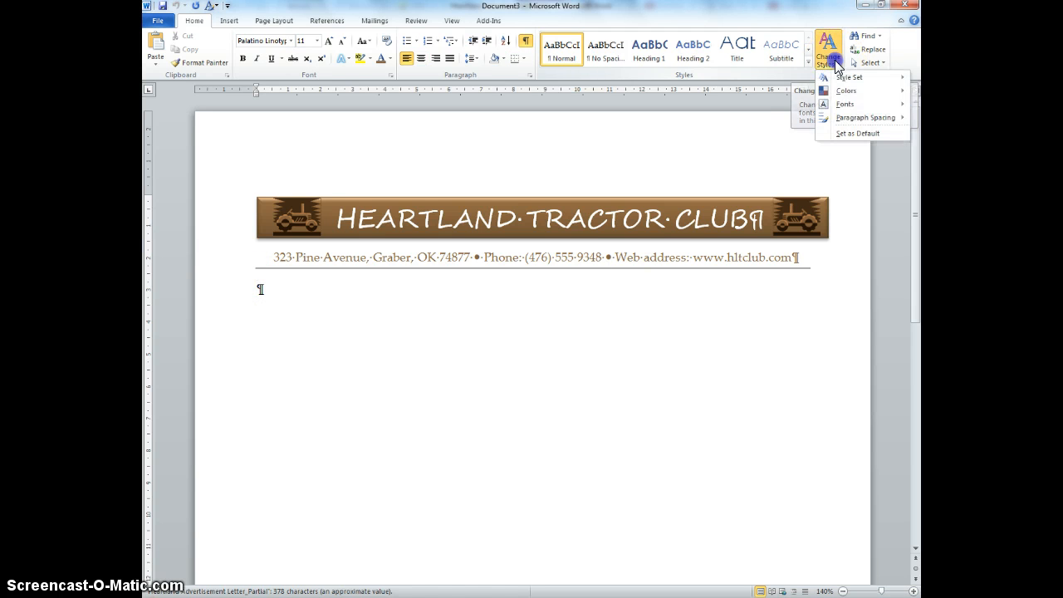
{"action": "mouse_move", "coordinate": [843, 83]}
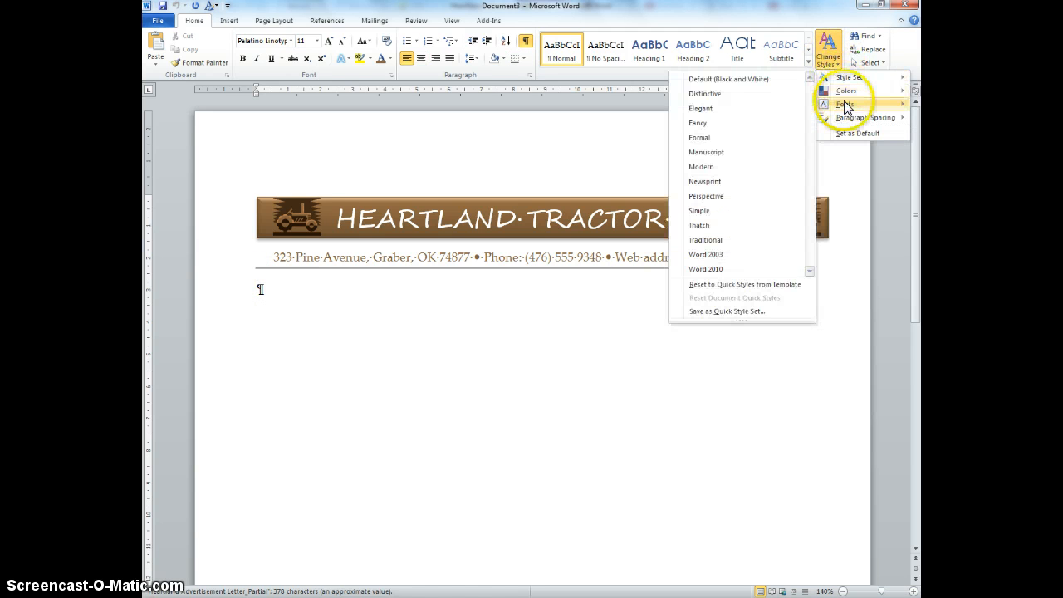
{"action": "mouse_move", "coordinate": [843, 104]}
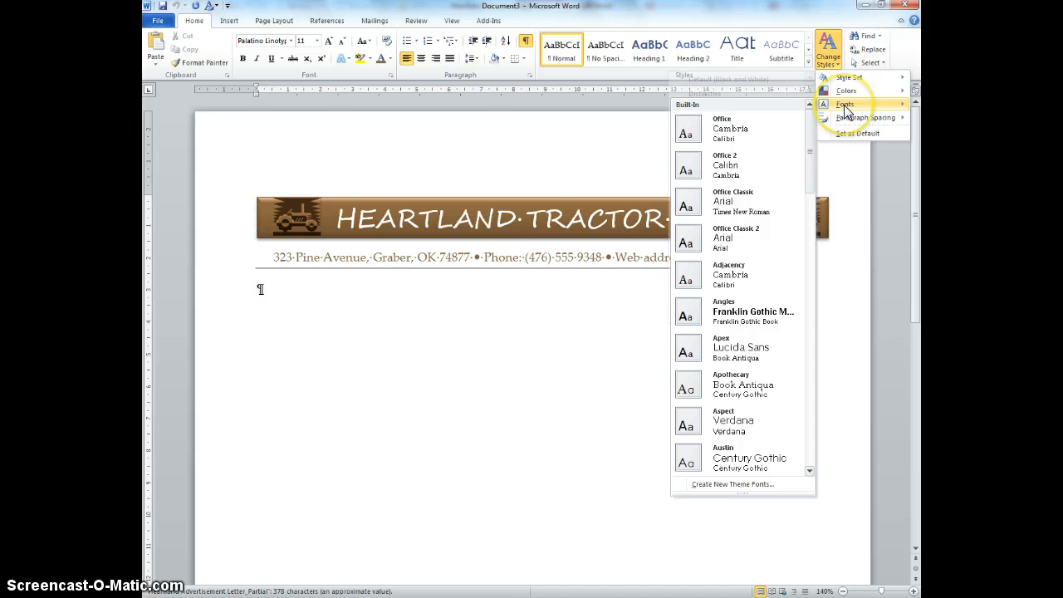
{"action": "left_click", "coordinate": [786, 121]}
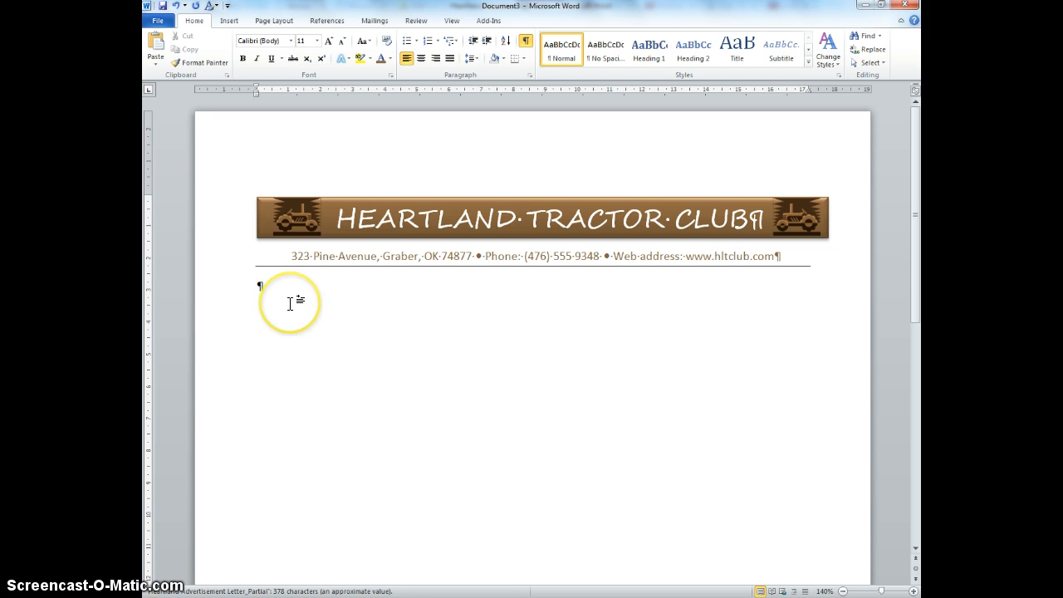
Step: Set a tab stop at about 11 cm on the ruler and tab the first line to it
{"action": "key", "text": "Tab"}
{"action": "left_click", "coordinate": [148, 91]}
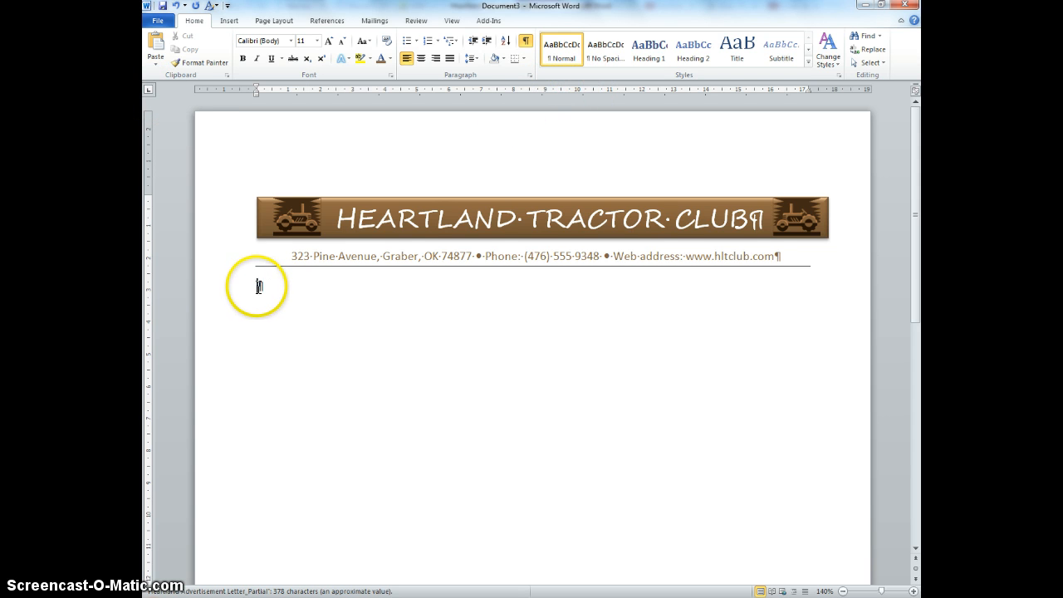
{"action": "left_click", "coordinate": [609, 90]}
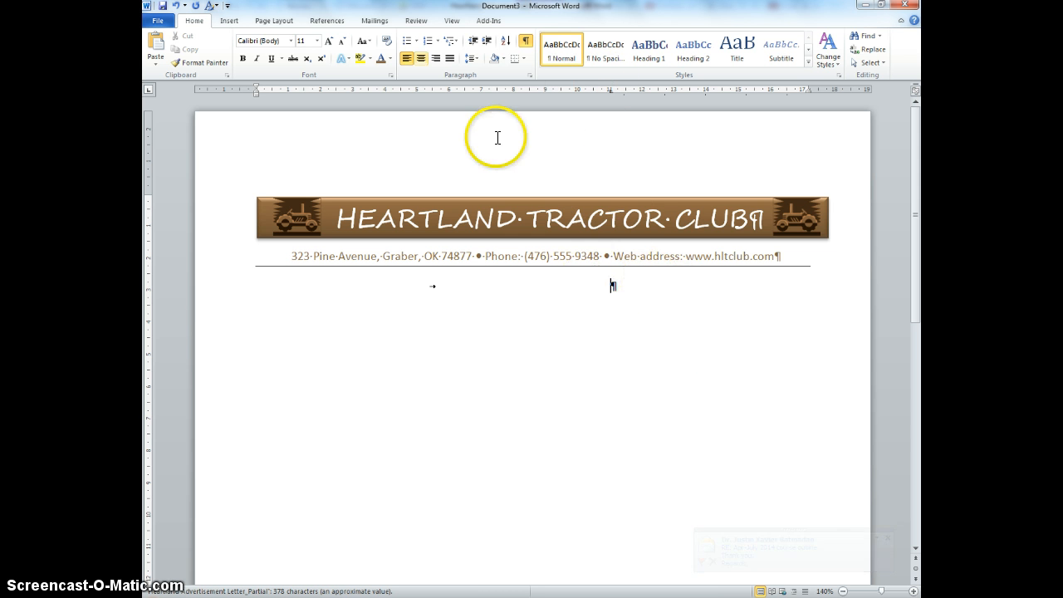
Step: Insert the current date at the tab stop in the '29 April, 2014' format
{"action": "left_click", "coordinate": [233, 25]}
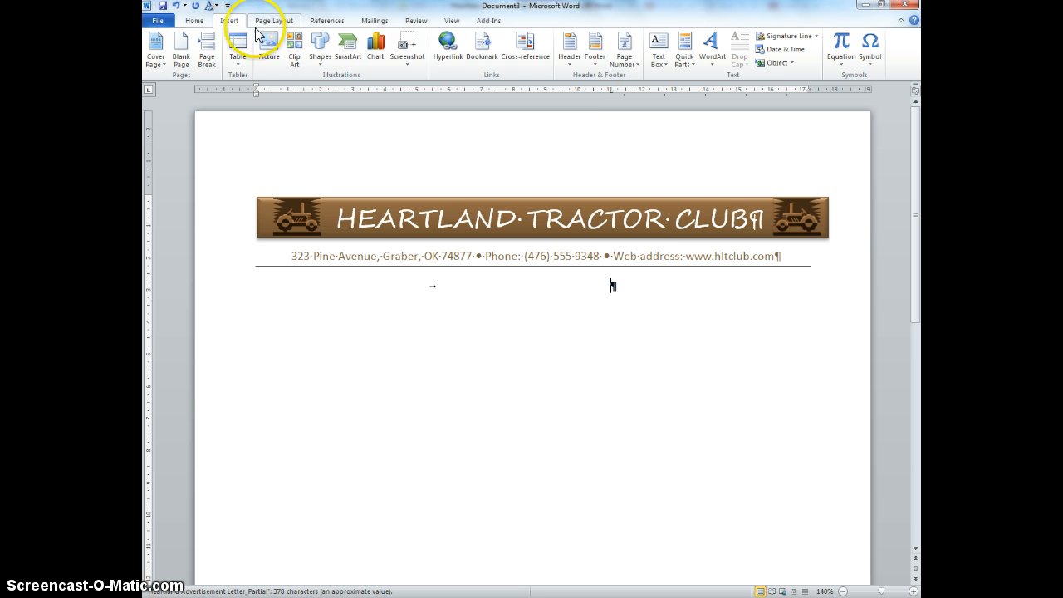
{"action": "left_click", "coordinate": [785, 49]}
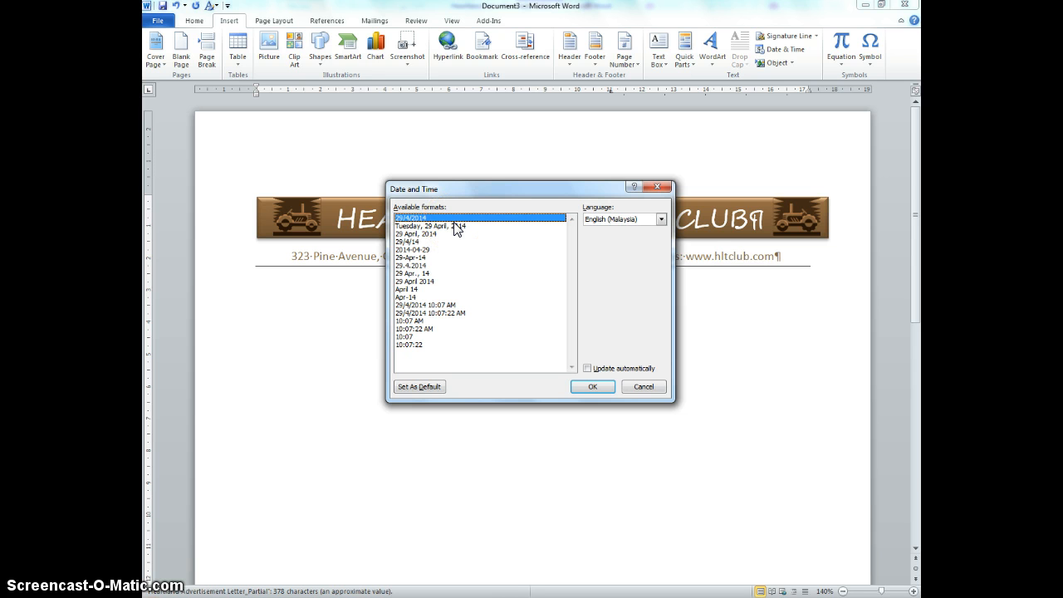
{"action": "left_click", "coordinate": [419, 234]}
{"action": "left_click", "coordinate": [600, 387]}
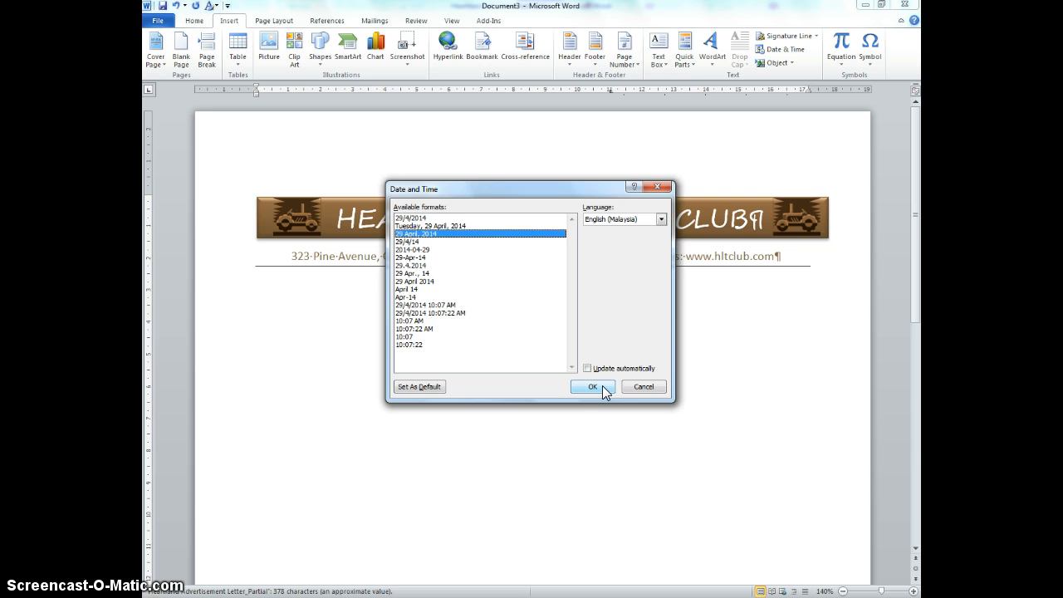
{"action": "left_click", "coordinate": [578, 373]}
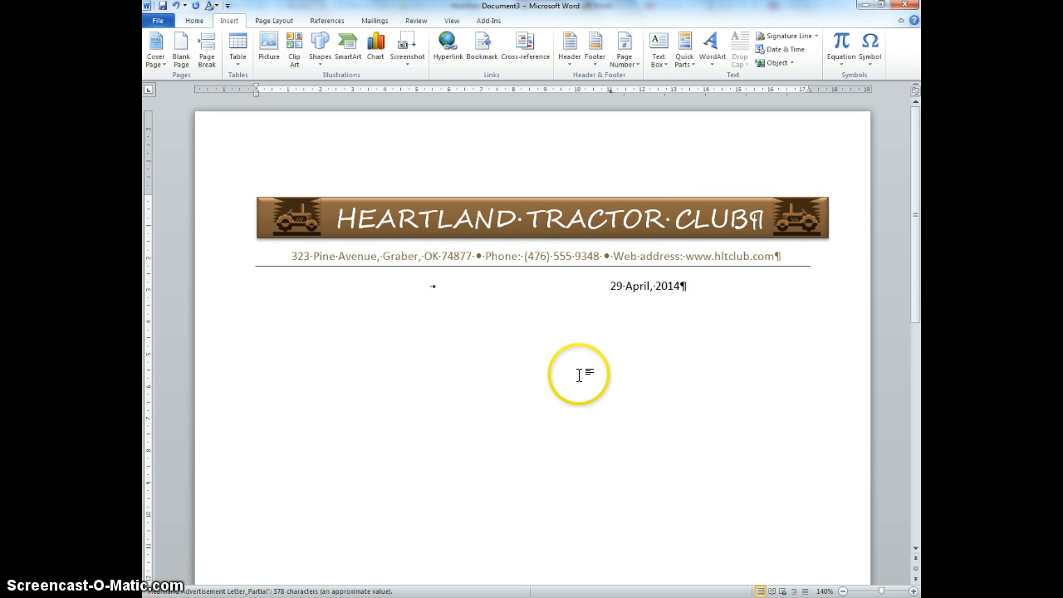
Step: Add a new line, then copy the inside address from the Heartland Advertisement Letter document
{"action": "key", "text": "Return"}
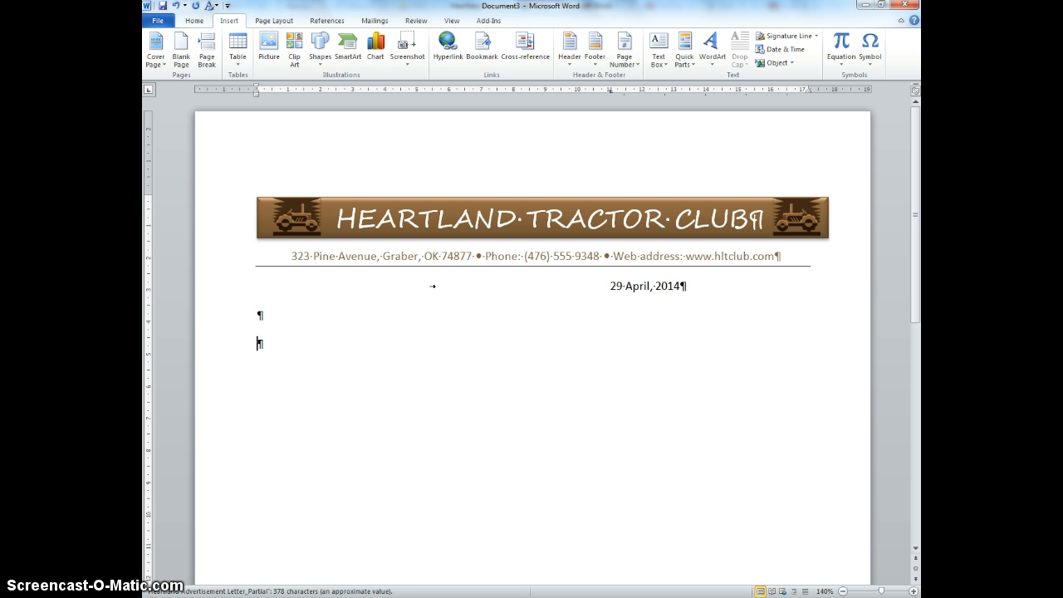
{"action": "left_click", "coordinate": [459, 597]}
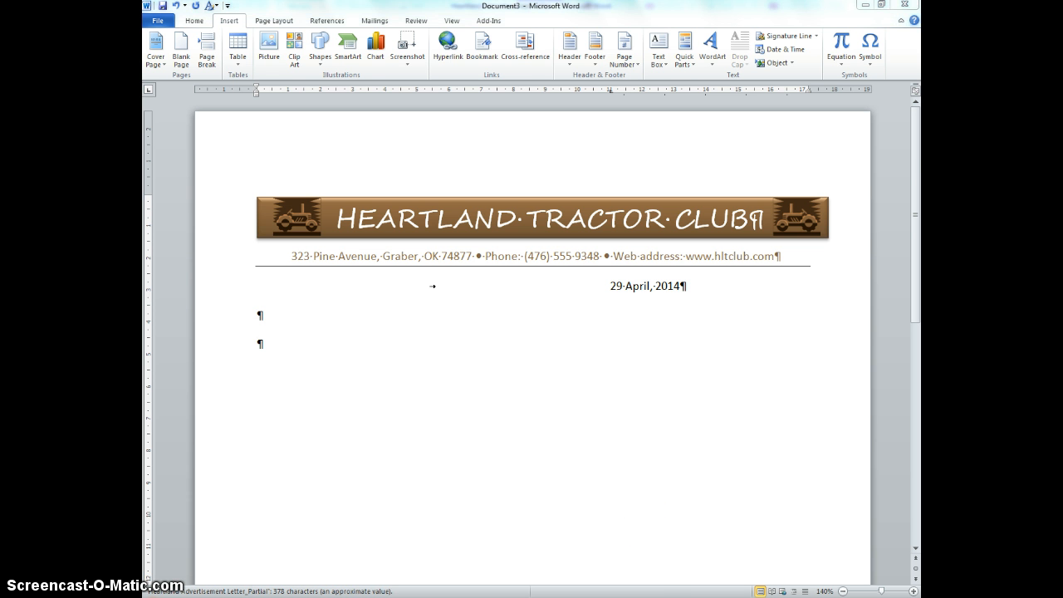
{"action": "left_click", "coordinate": [448, 556]}
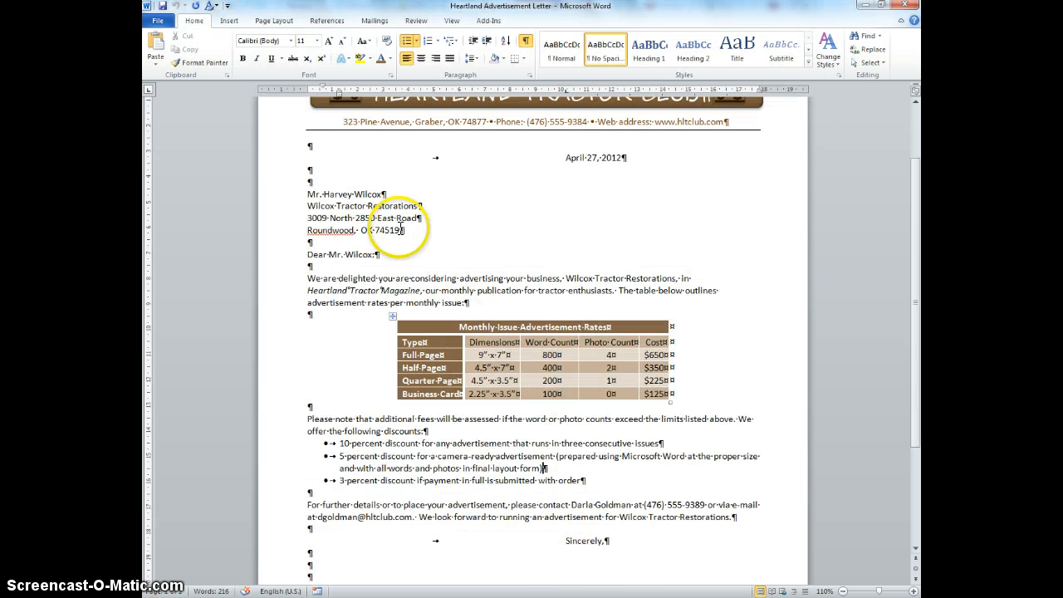
{"action": "left_click_drag", "start_coordinate": [406, 231], "coordinate": [307, 194]}
{"action": "key", "text": "ctrl+c"}
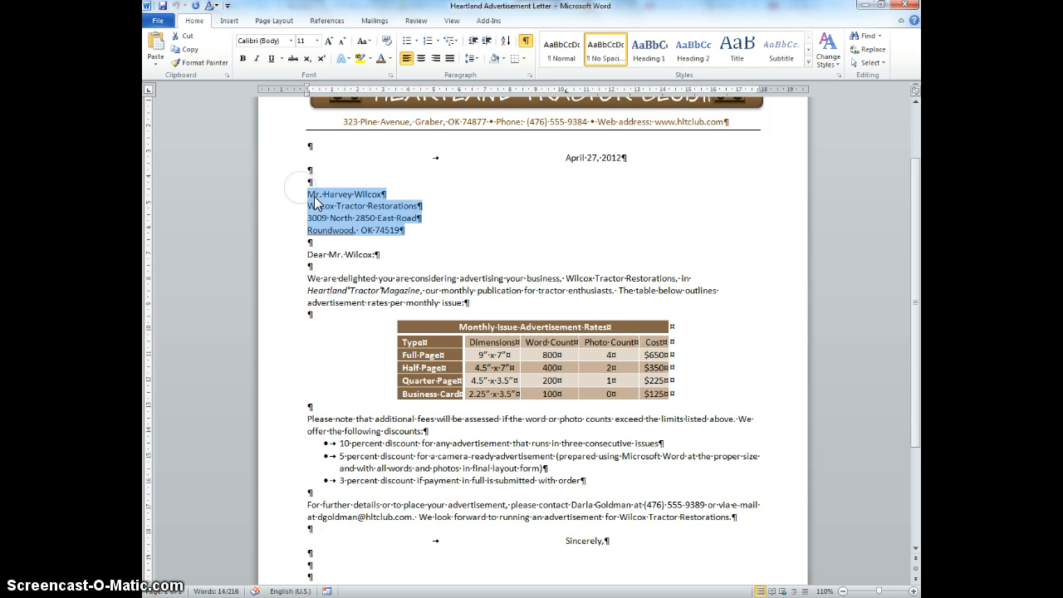
Step: Paste the inside address into the new document below the date, keeping text only
{"action": "left_click", "coordinate": [459, 597]}
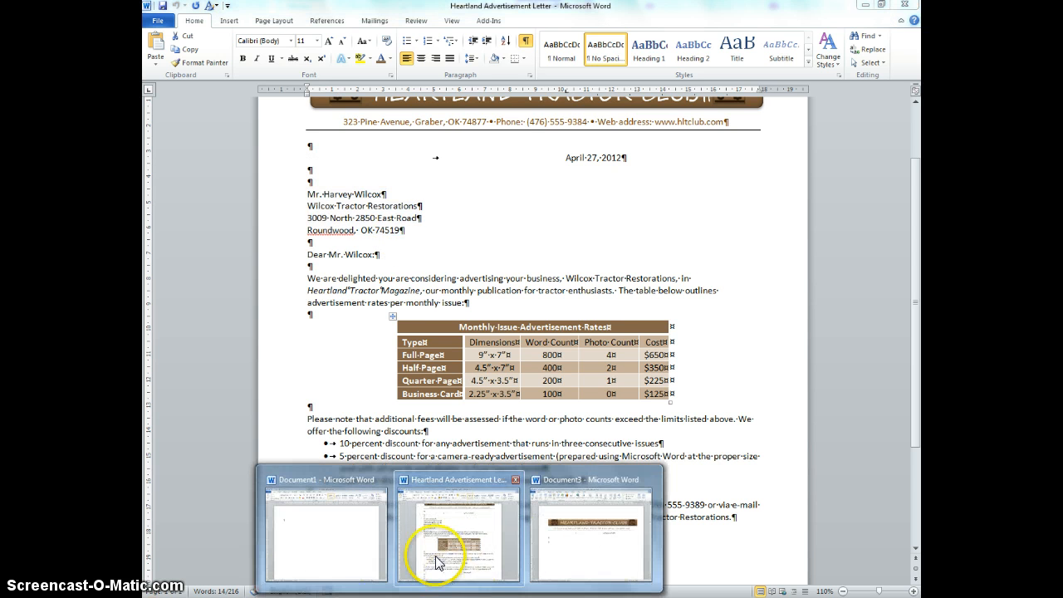
{"action": "left_click", "coordinate": [594, 544]}
{"action": "key", "text": "ctrl+v"}
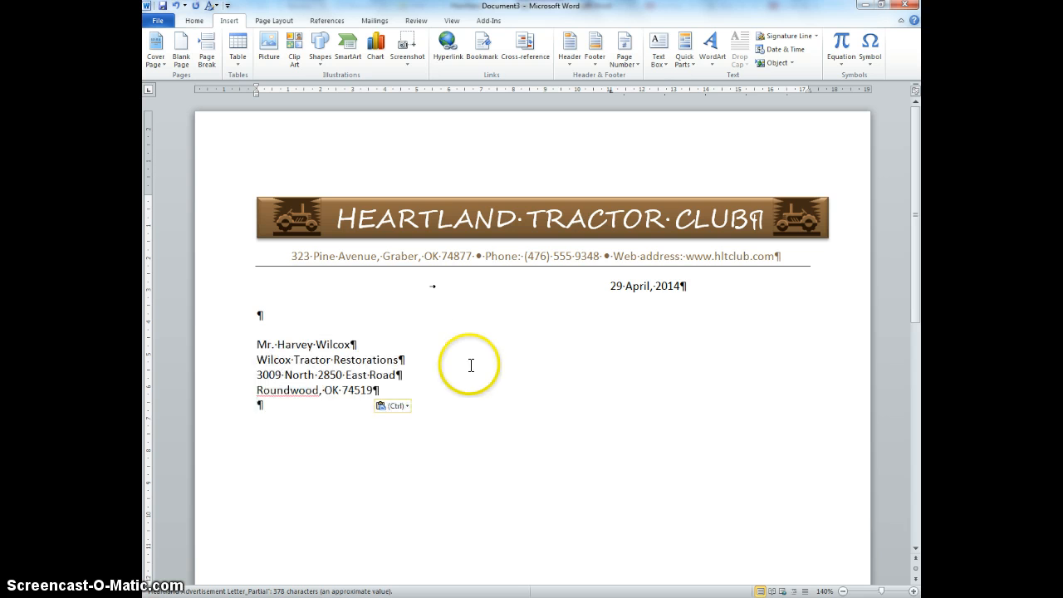
{"action": "left_click", "coordinate": [392, 406]}
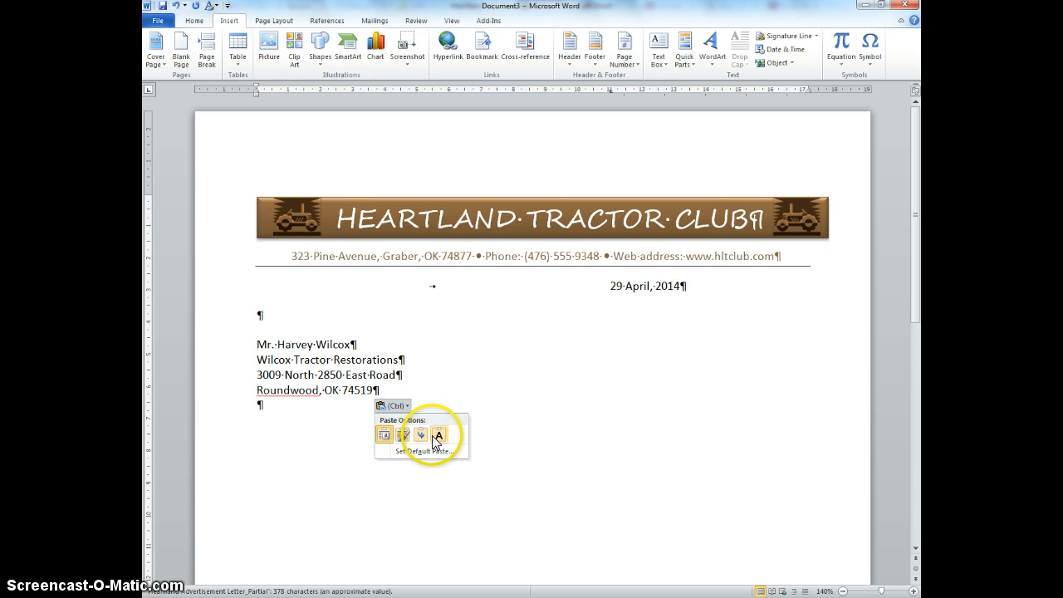
{"action": "left_click", "coordinate": [438, 440]}
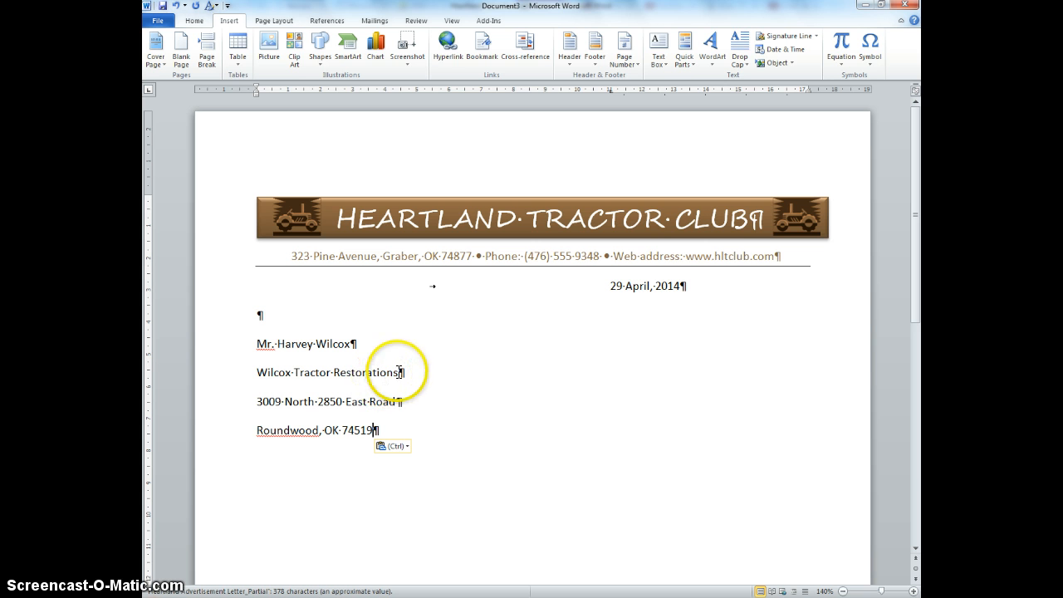
Step: Save the 'Wilcox Tractor Restorations' line as an AutoText entry named wtr
{"action": "left_click_drag", "start_coordinate": [400, 371], "coordinate": [283, 372]}
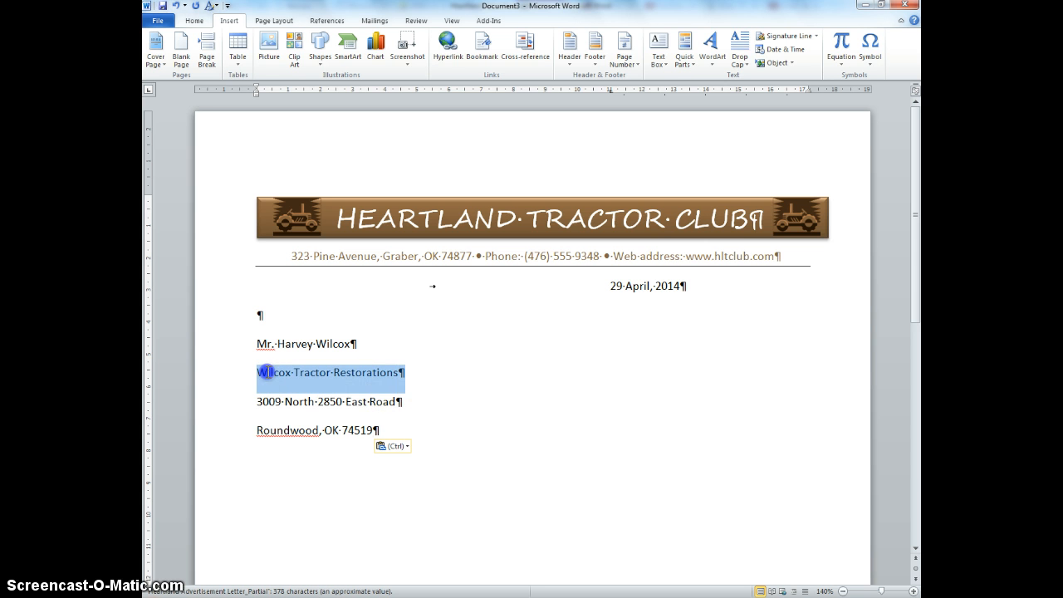
{"action": "left_click", "coordinate": [380, 382]}
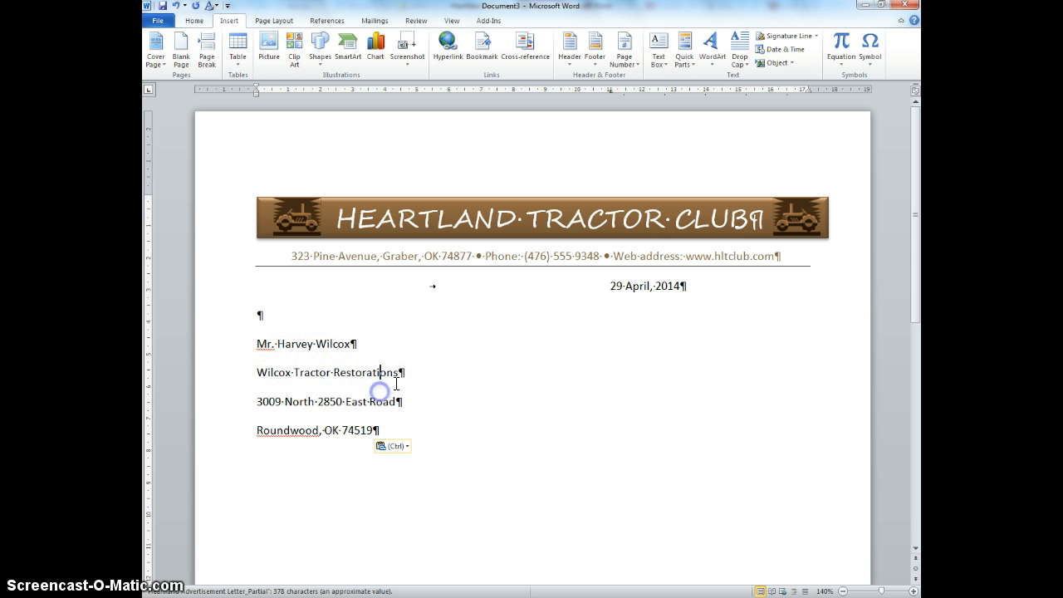
{"action": "double_click", "coordinate": [380, 374]}
{"action": "triple_click", "coordinate": [380, 374]}
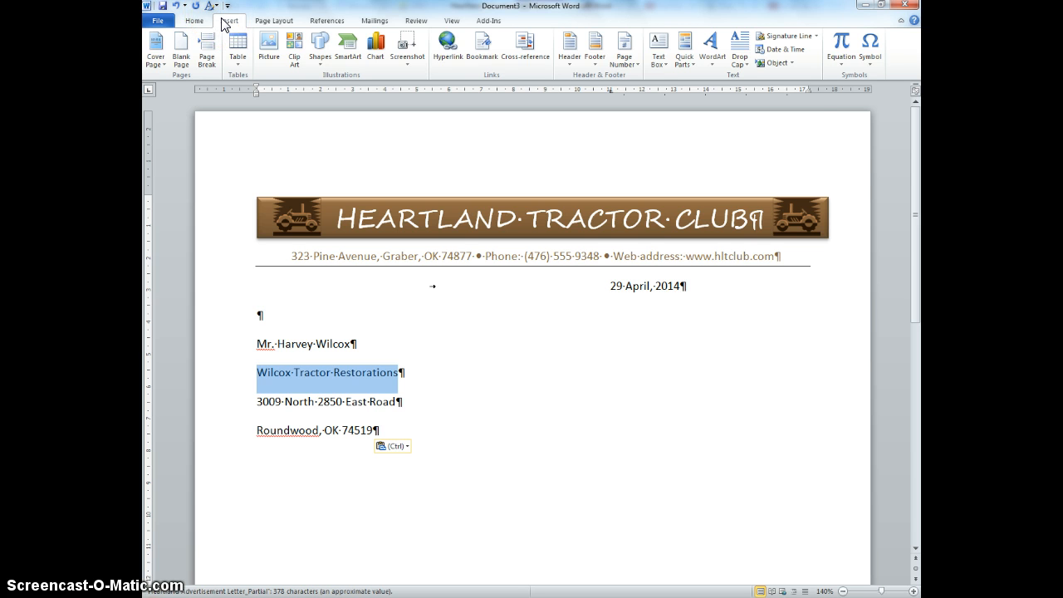
{"action": "left_click", "coordinate": [685, 62]}
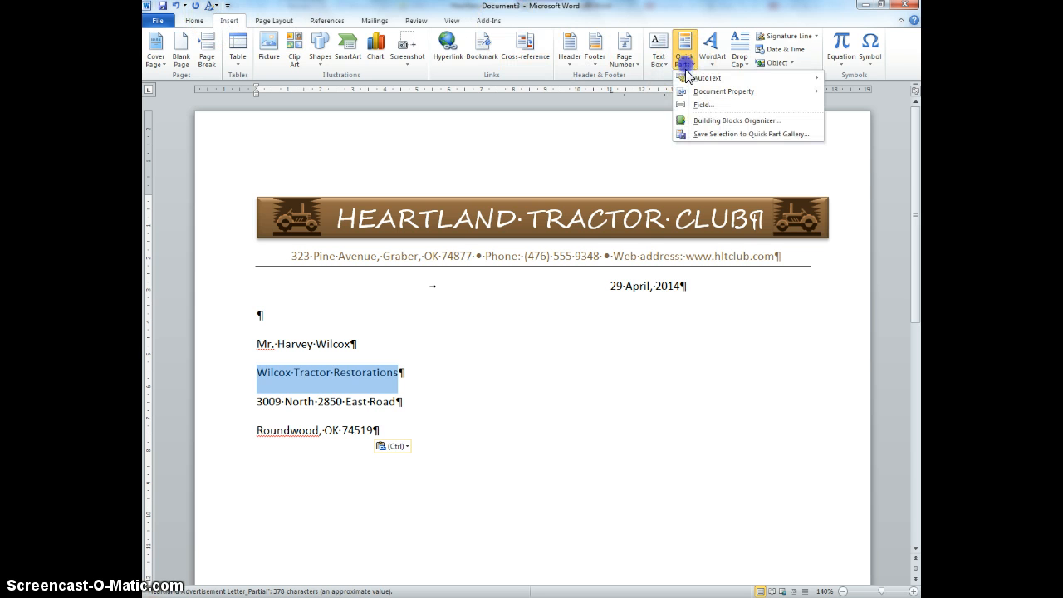
{"action": "left_click", "coordinate": [717, 121]}
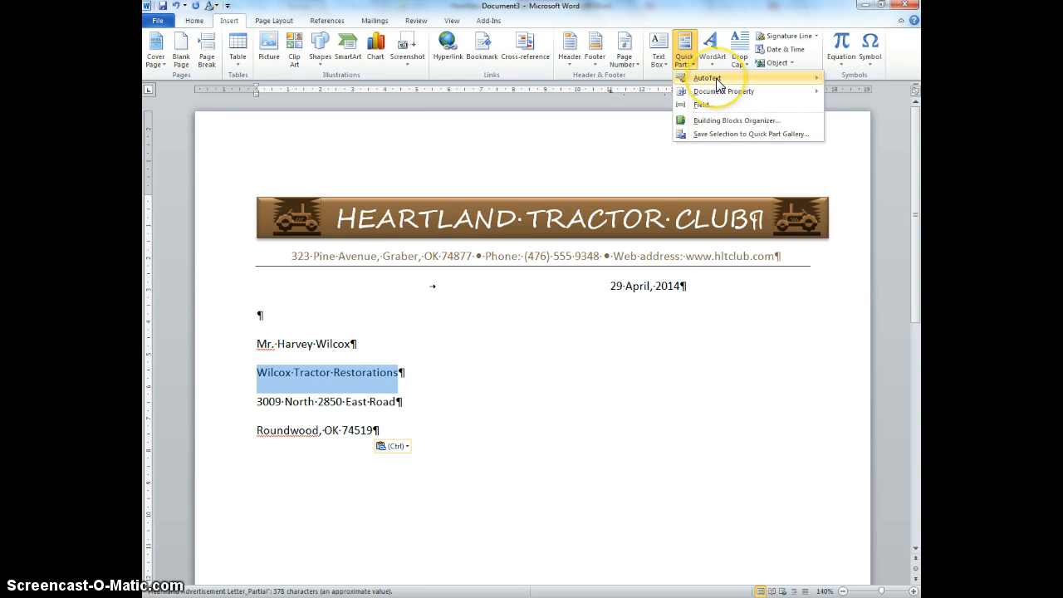
{"action": "mouse_move", "coordinate": [718, 84]}
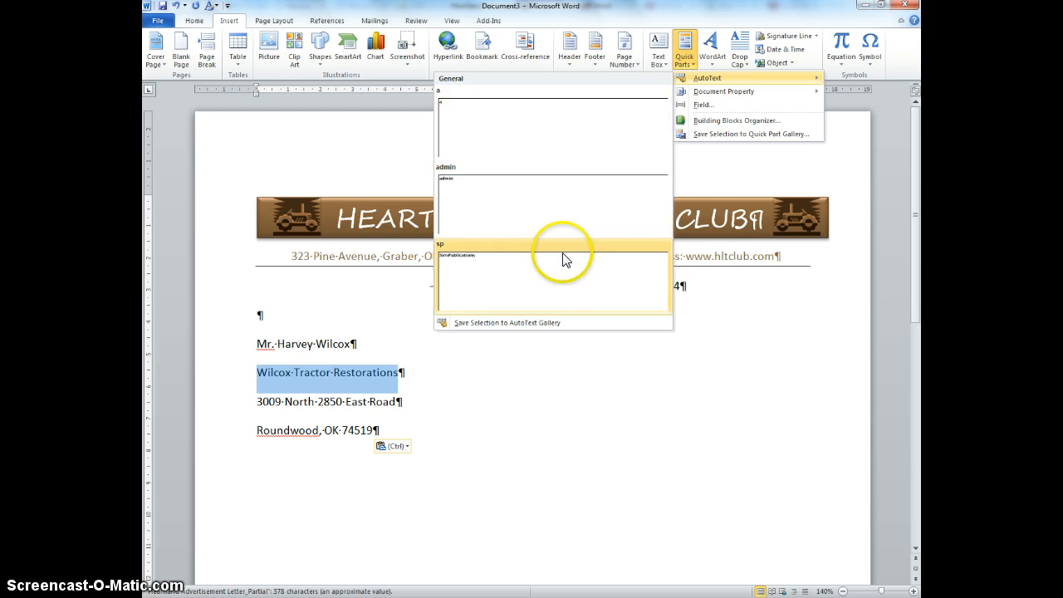
{"action": "left_click", "coordinate": [510, 323]}
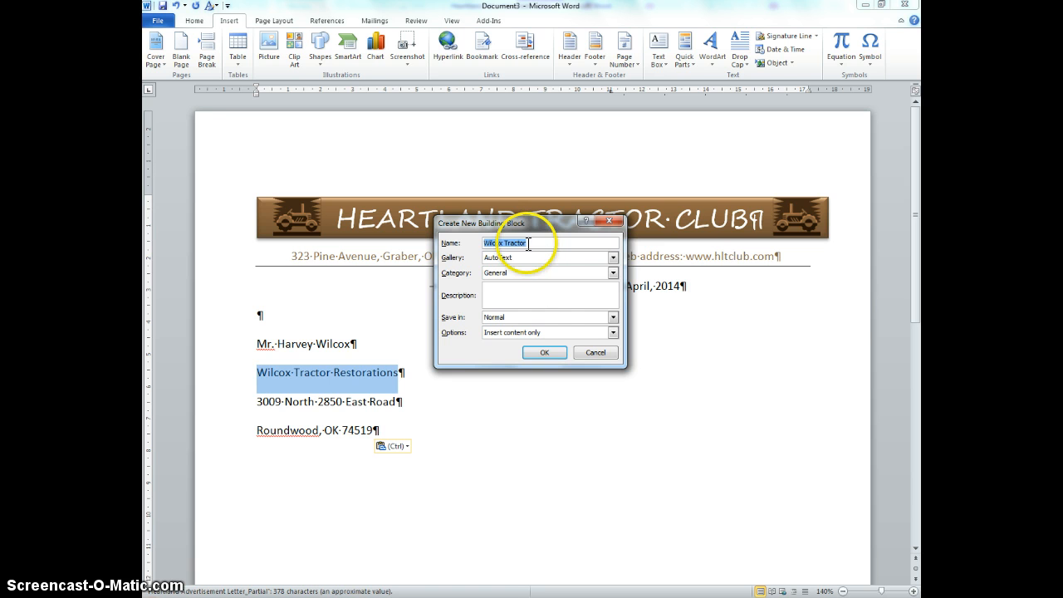
{"action": "type", "text": "wtr"}
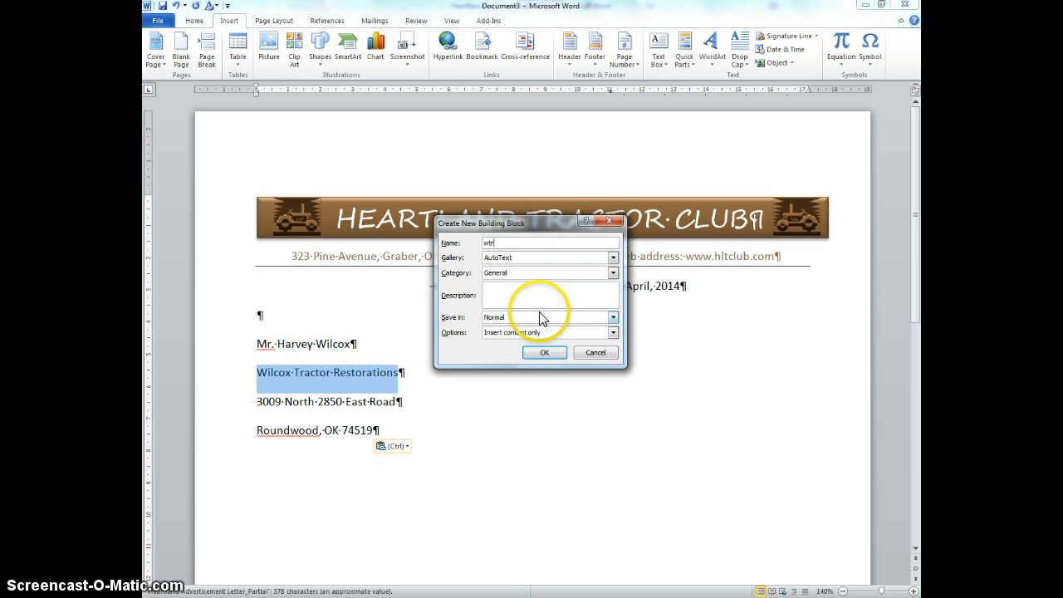
{"action": "left_click", "coordinate": [545, 353]}
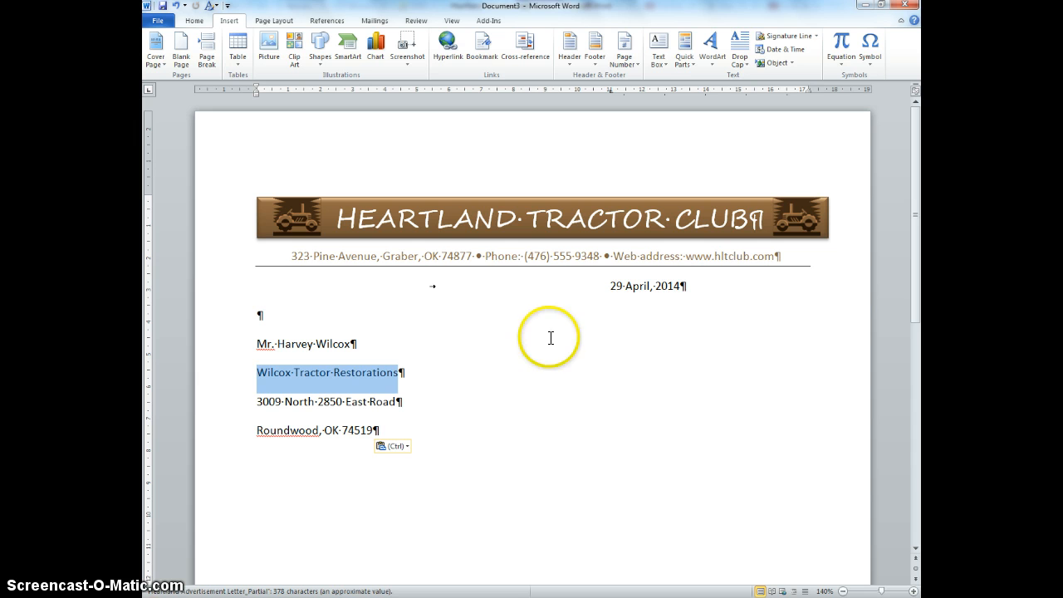
Step: Open the AutoText gallery to check for the wtr entry
{"action": "left_click", "coordinate": [685, 65]}
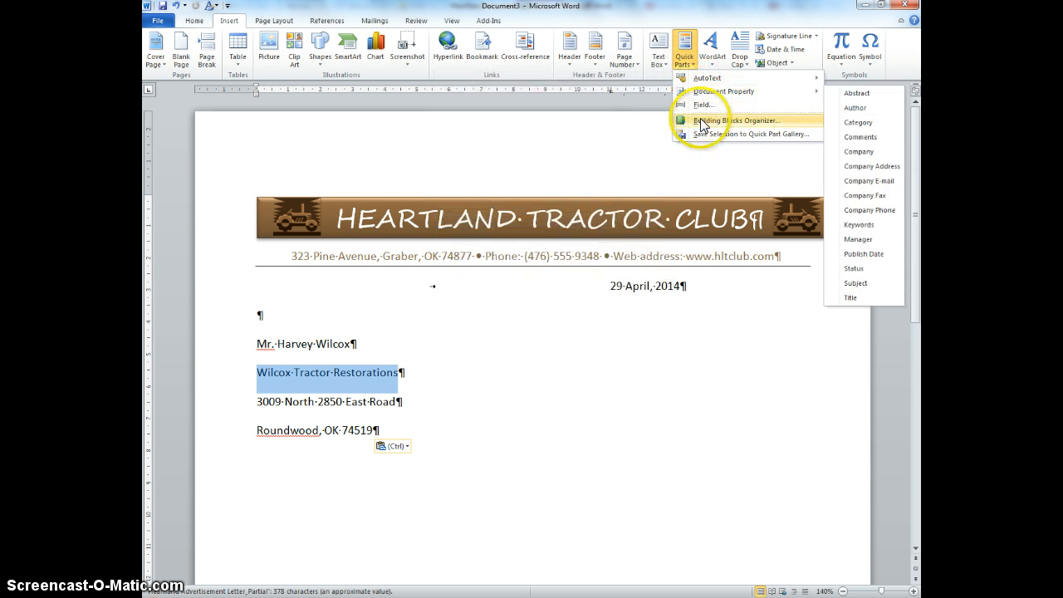
{"action": "mouse_move", "coordinate": [706, 77]}
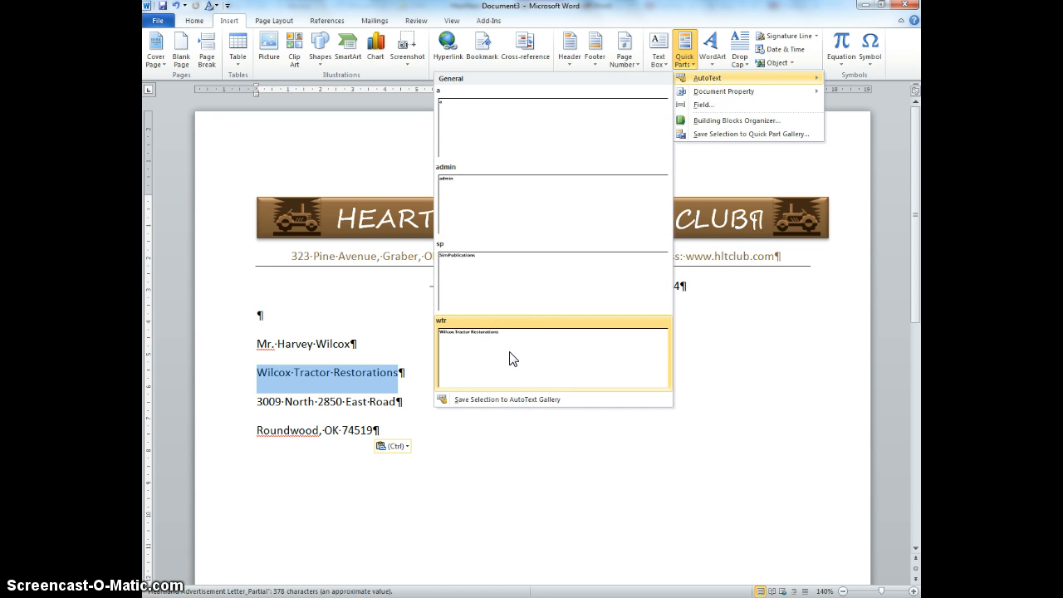
{"action": "left_click", "coordinate": [500, 453]}
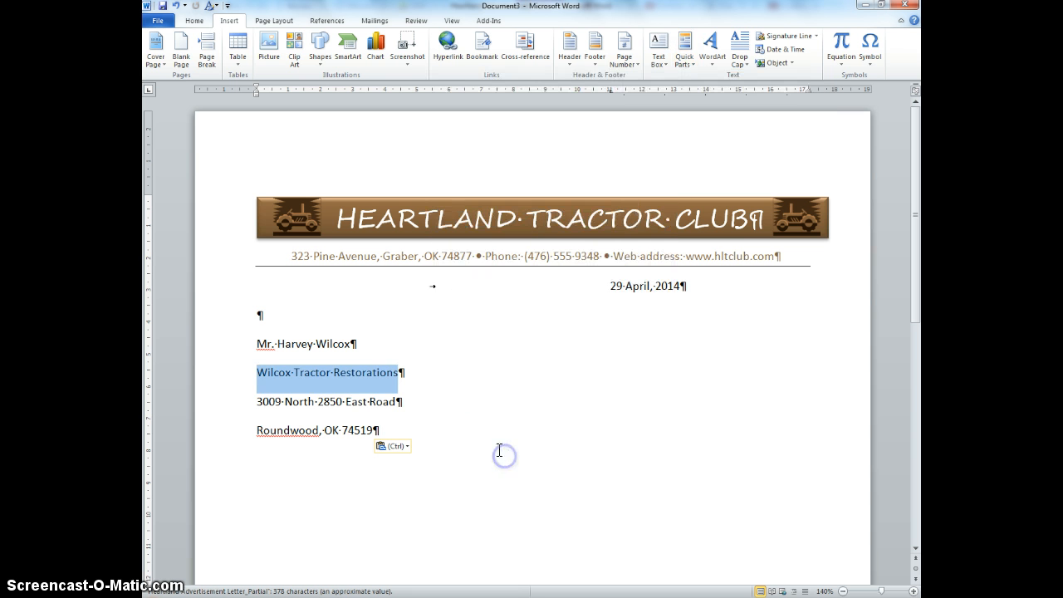
Step: Add a blank line below the address and insert the wtr AutoText by its name
{"action": "left_click", "coordinate": [491, 437]}
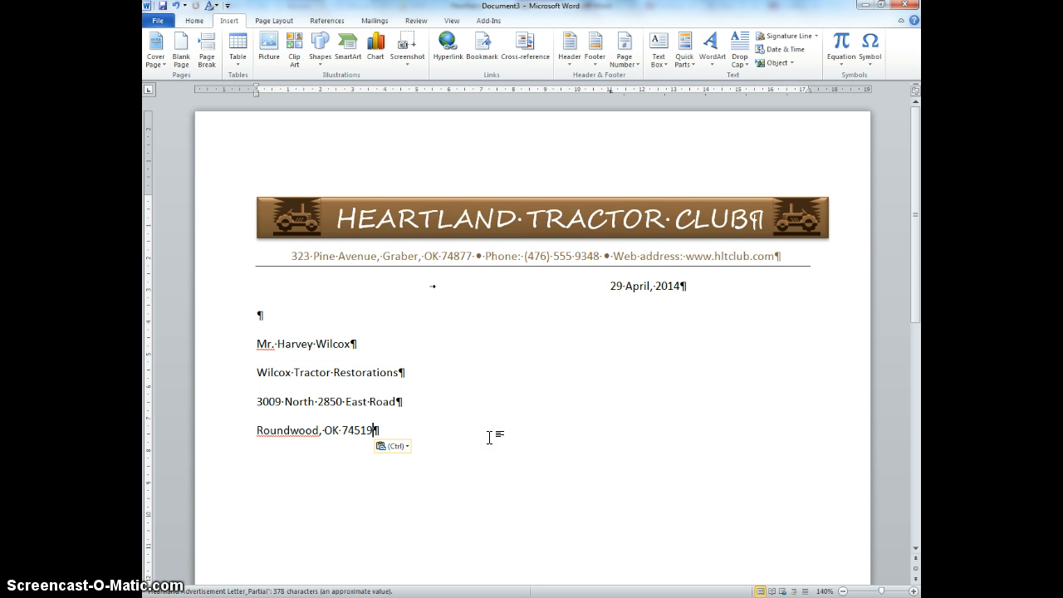
{"action": "key", "text": "Return"}
{"action": "key", "text": "Return"}
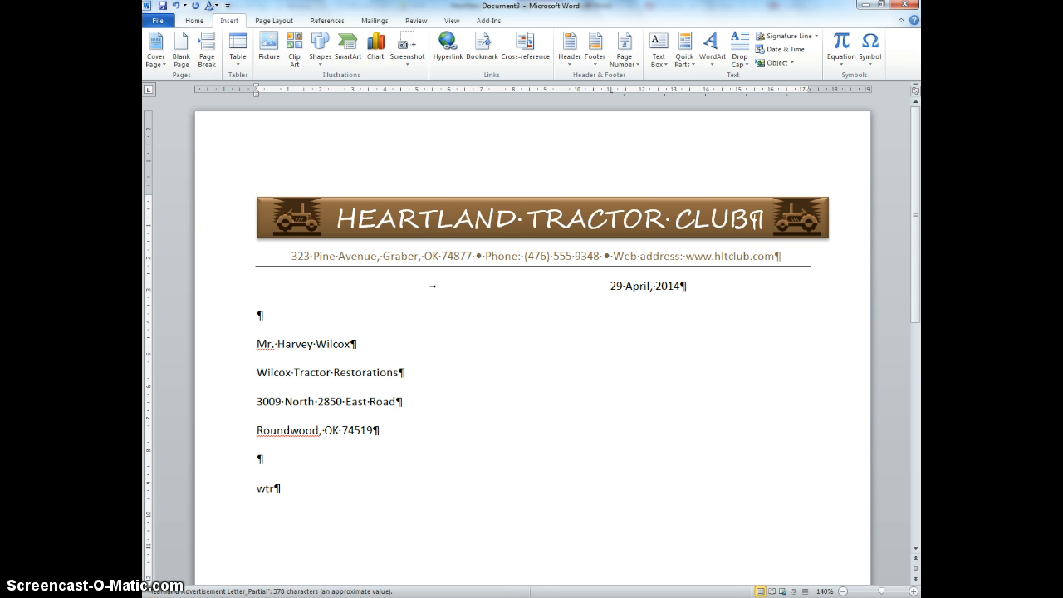
{"action": "type", "text": "wtr"}
{"action": "key", "text": "F3"}
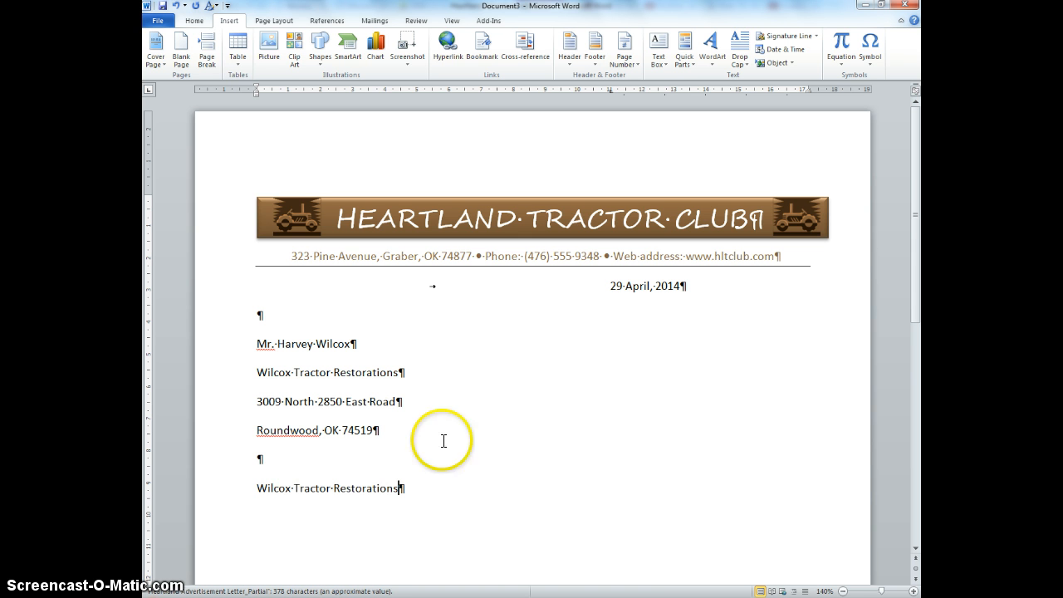
Step: Delete the inserted 'Wilcox Tractor Restorations' AutoText line below the address
{"action": "left_click_drag", "start_coordinate": [259, 373], "coordinate": [391, 375]}
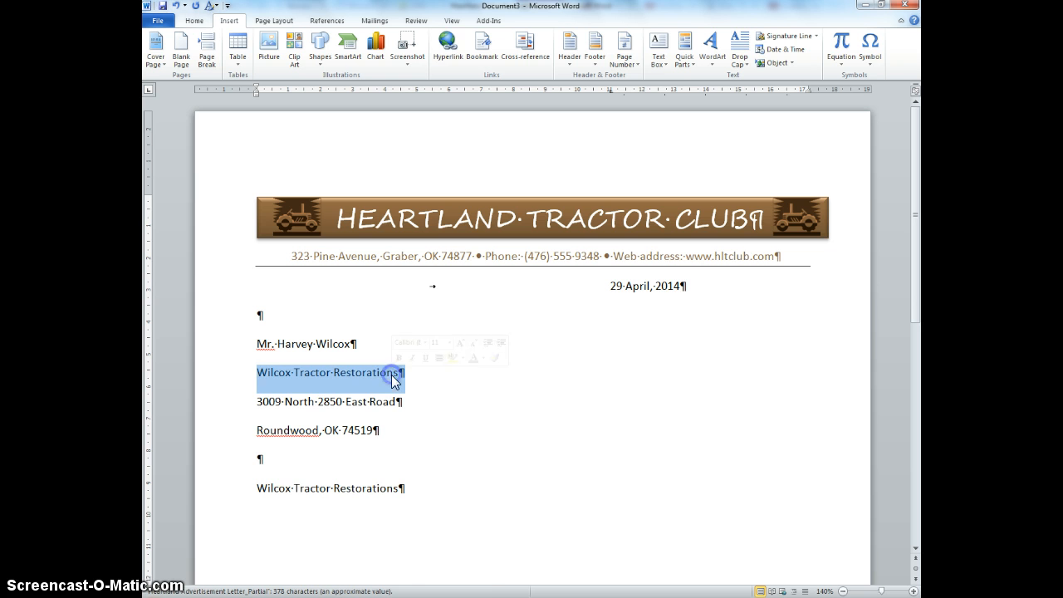
{"action": "left_click_drag", "start_coordinate": [398, 488], "coordinate": [249, 488]}
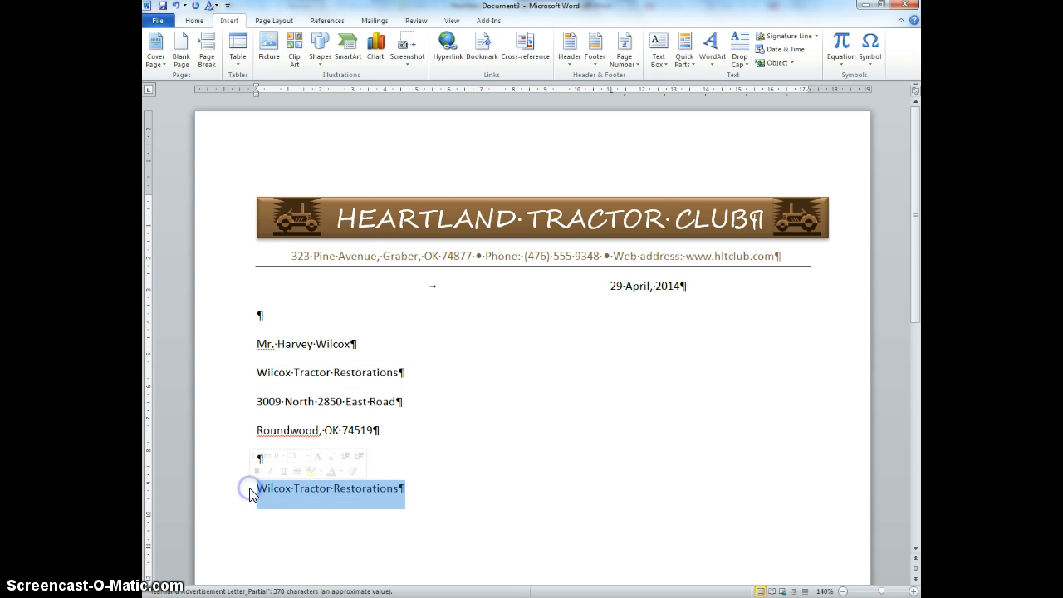
{"action": "key", "text": "Delete"}
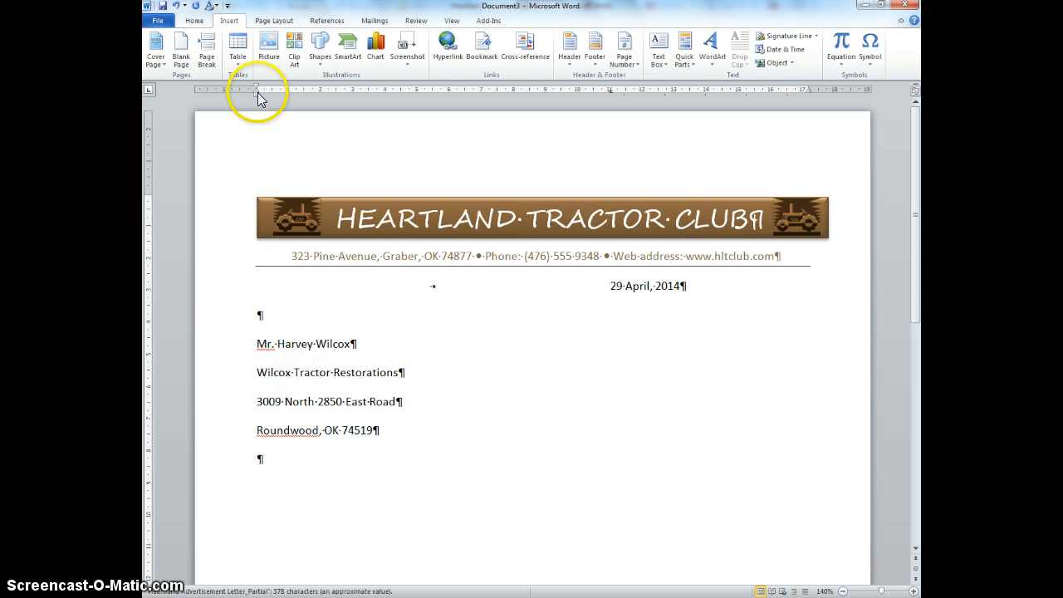
Step: Modify the Normal style's paragraph settings to single line spacing and 0 pt spacing after
{"action": "left_click", "coordinate": [194, 21]}
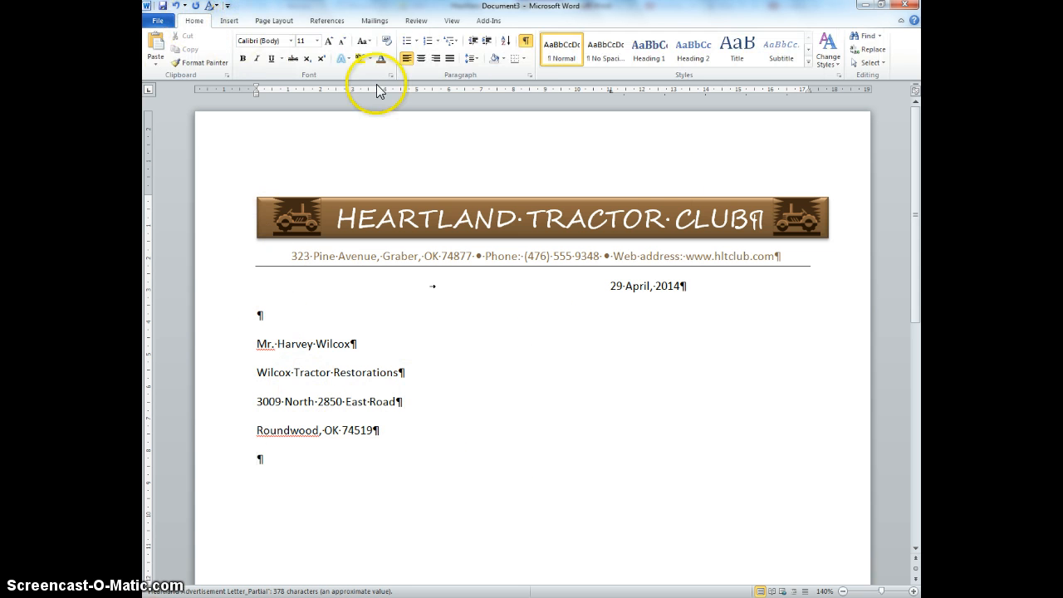
{"action": "right_click", "coordinate": [565, 53]}
{"action": "left_click", "coordinate": [593, 76]}
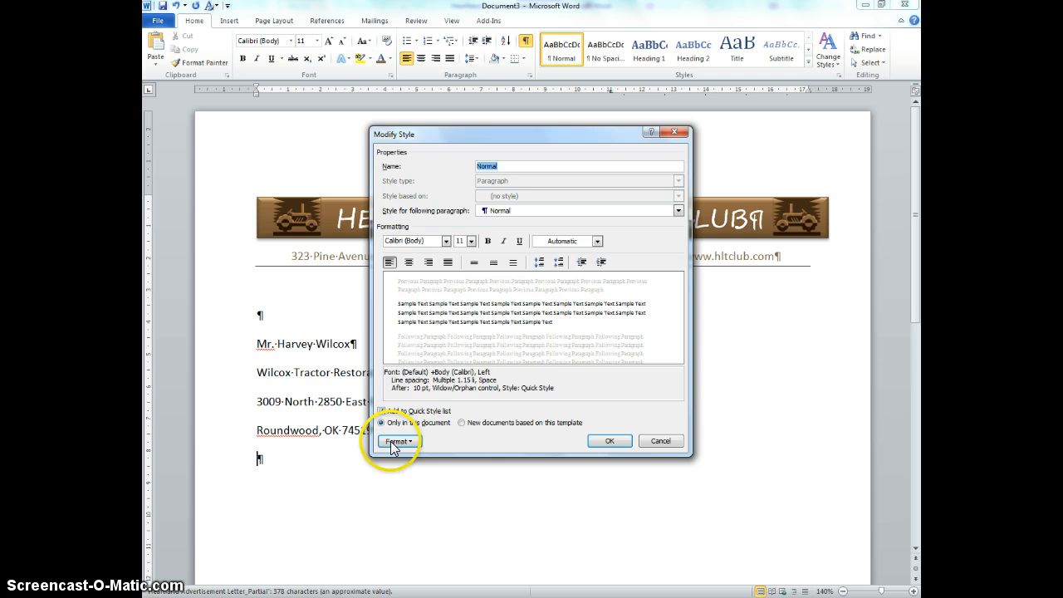
{"action": "left_click", "coordinate": [562, 241]}
{"action": "left_click", "coordinate": [562, 241]}
{"action": "left_click", "coordinate": [398, 441]}
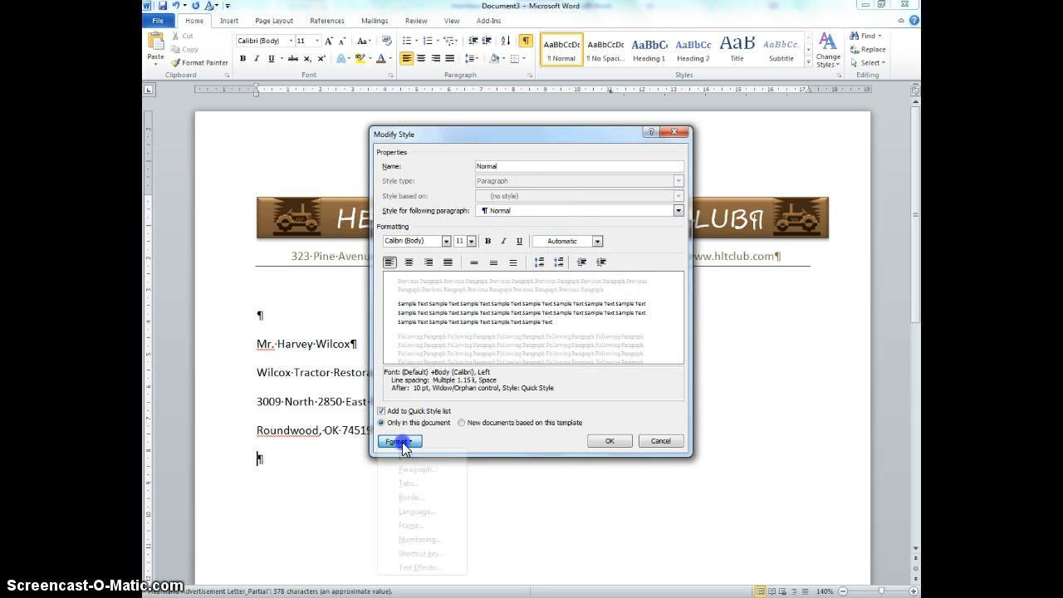
{"action": "left_click", "coordinate": [418, 470]}
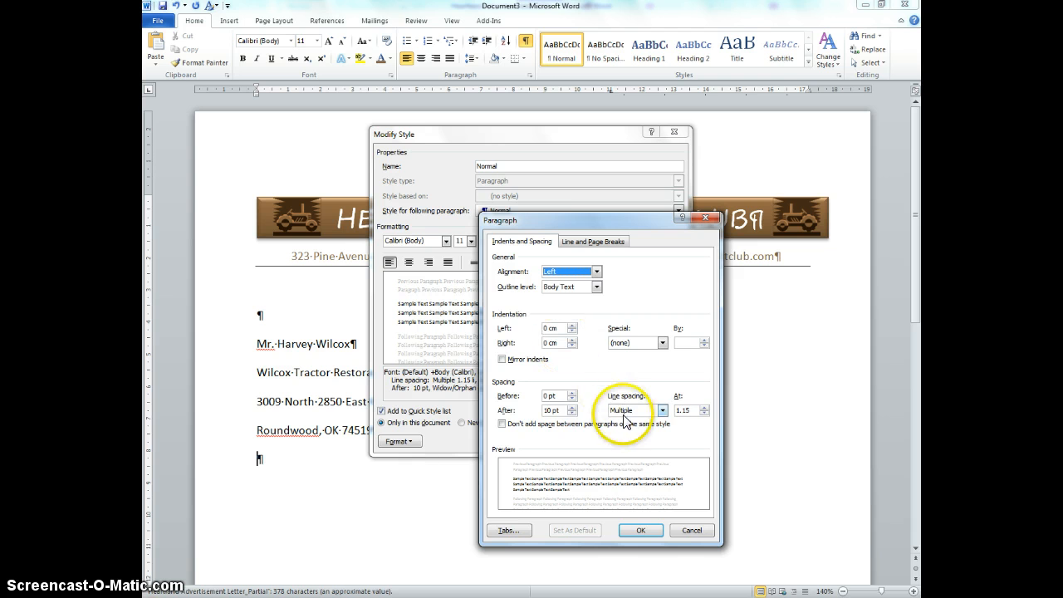
{"action": "left_click", "coordinate": [623, 411]}
{"action": "left_click", "coordinate": [625, 422]}
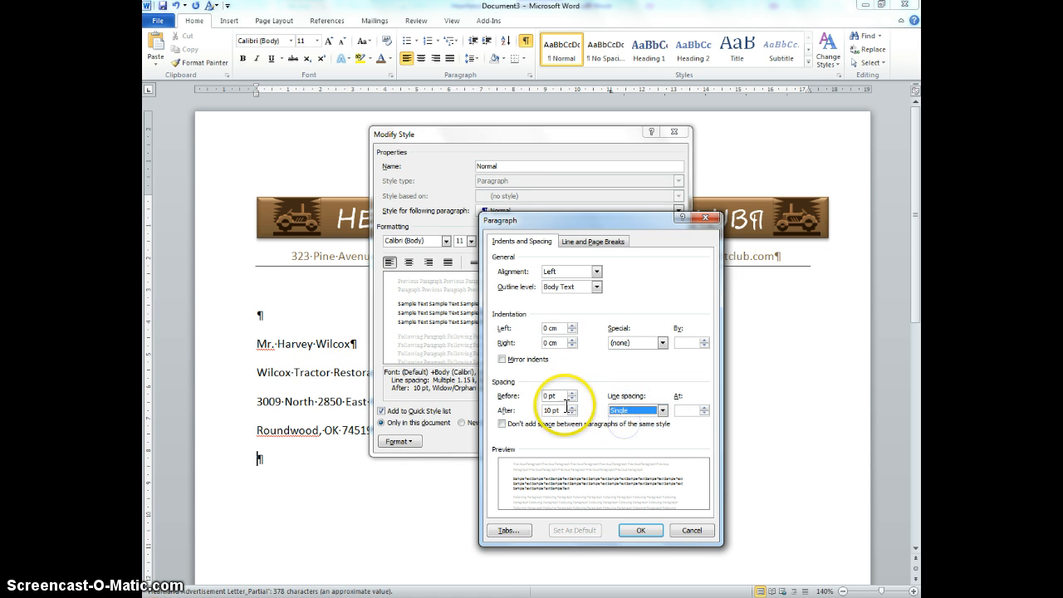
{"action": "left_click", "coordinate": [572, 407]}
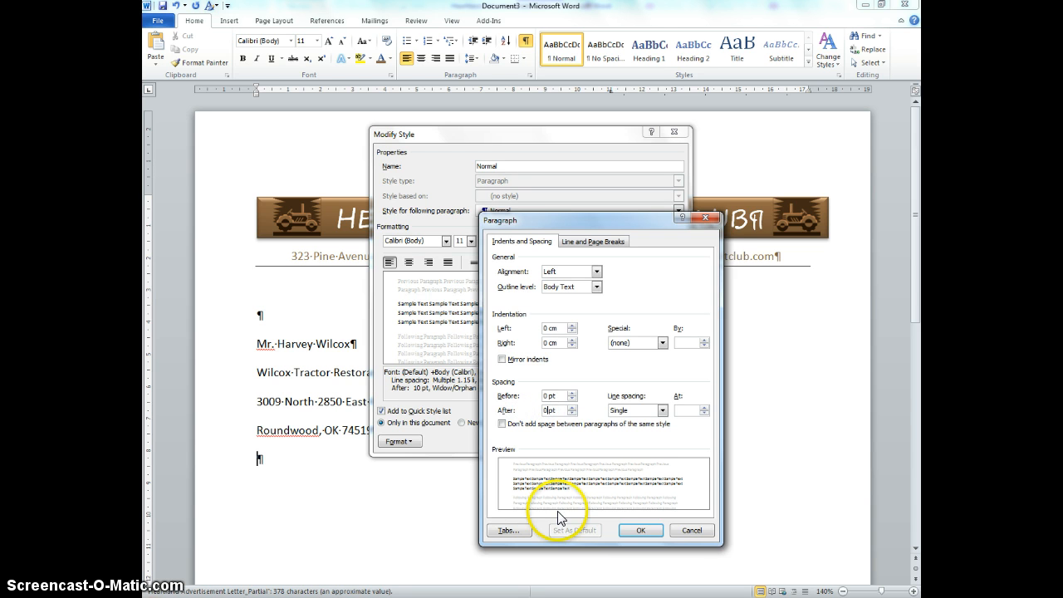
{"action": "left_click", "coordinate": [638, 532]}
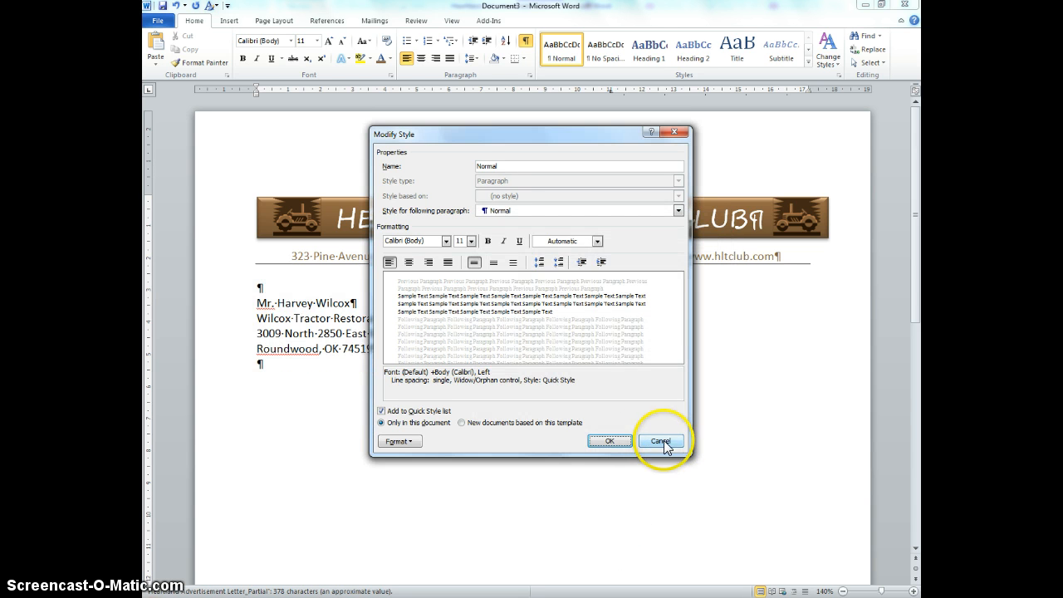
{"action": "left_click", "coordinate": [610, 441]}
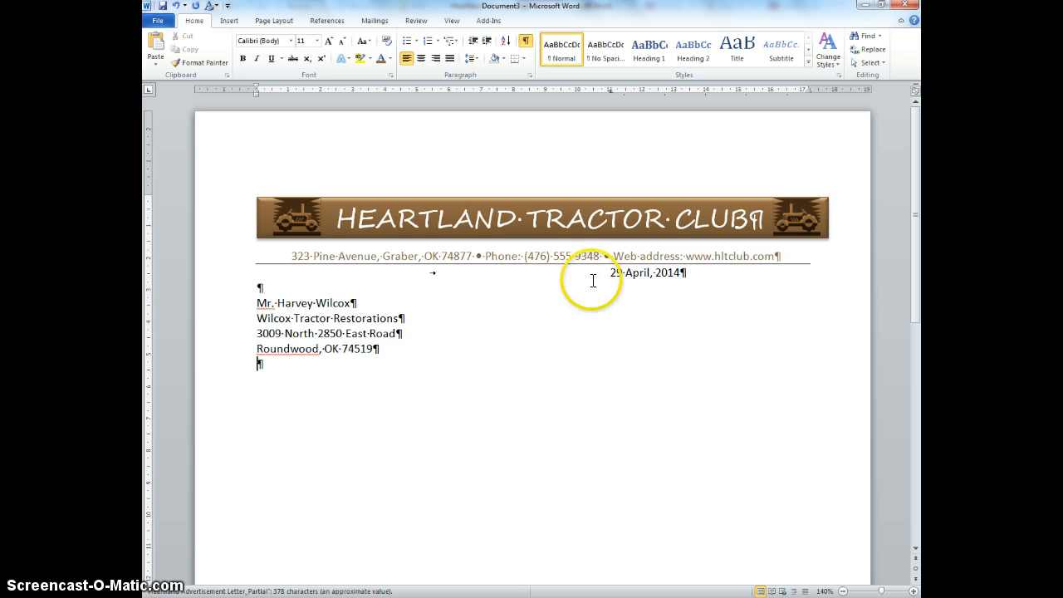
Step: Insert a blank line above the date and tab the date back to its right-hand position
{"action": "left_click", "coordinate": [610, 273]}
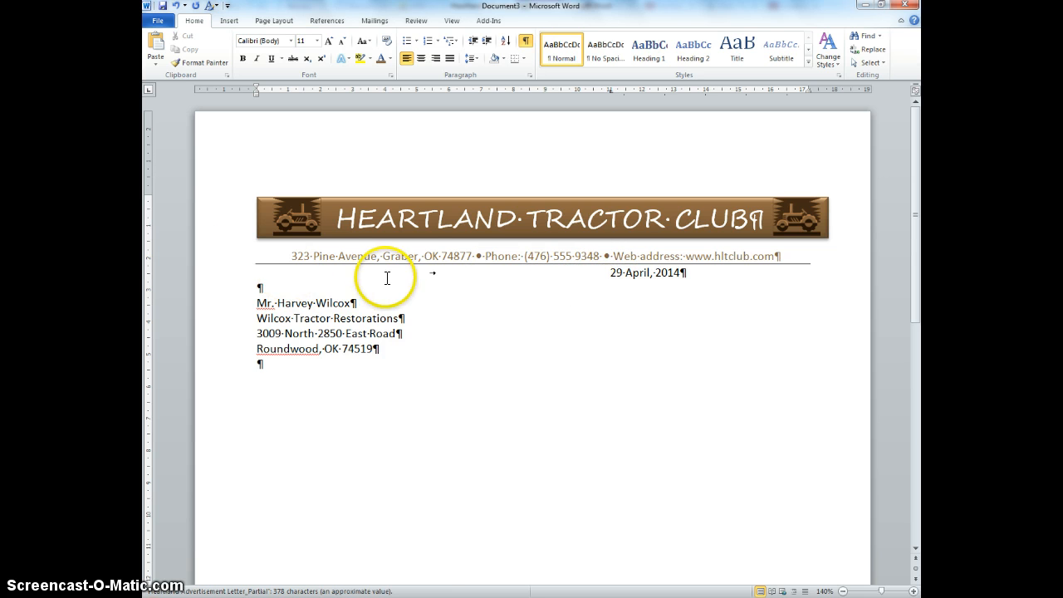
{"action": "key", "text": "Return"}
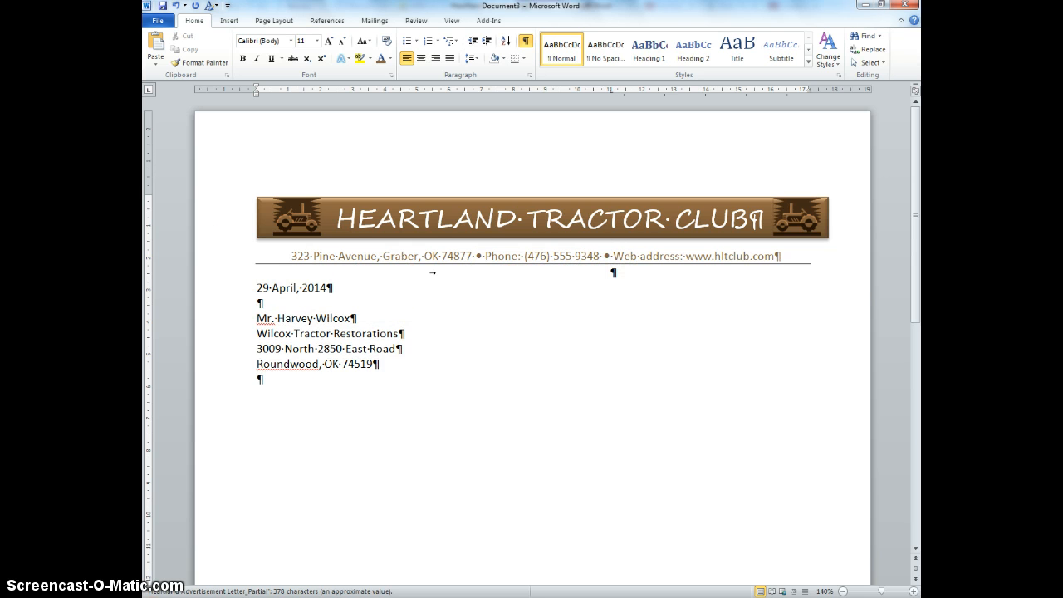
{"action": "key", "text": "Tab"}
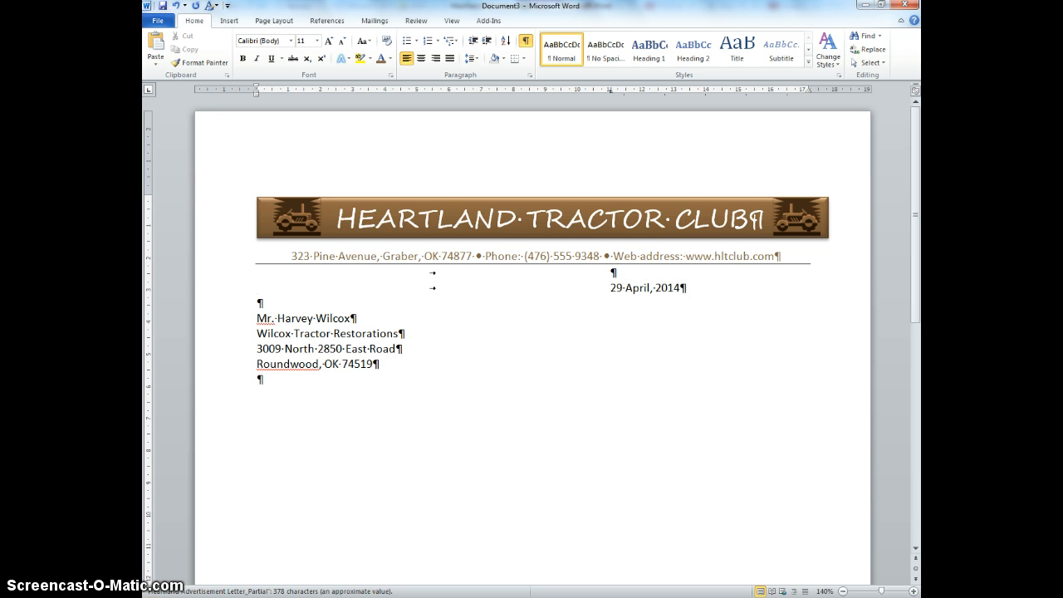
Step: Copy the salutation and first paragraph from the Heartland Advertisement Letter and paste them below the inside address
{"action": "left_click", "coordinate": [317, 387]}
{"action": "left_click", "coordinate": [412, 534]}
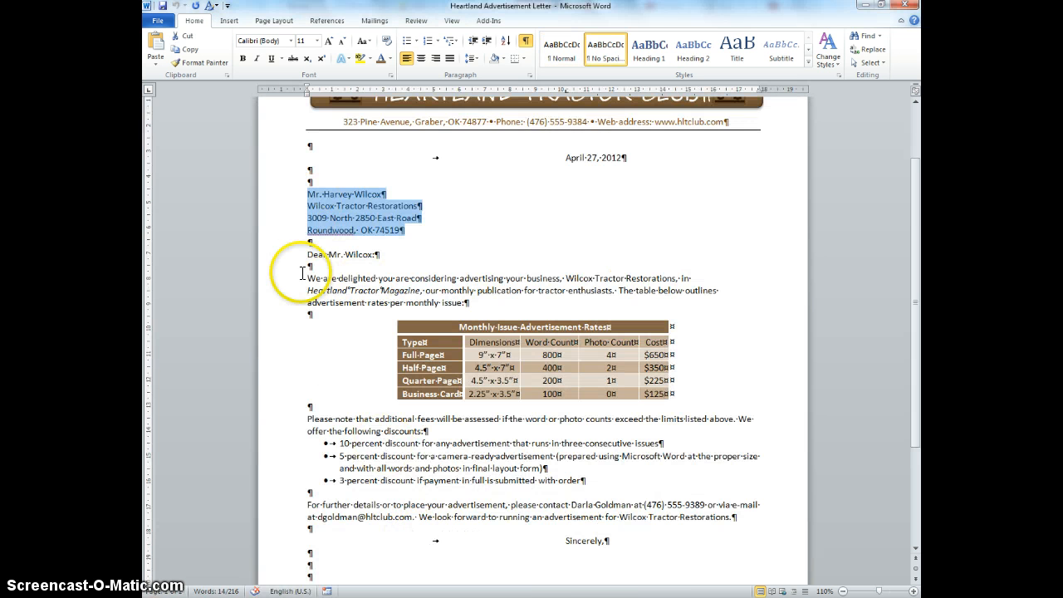
{"action": "left_click_drag", "start_coordinate": [307, 254], "coordinate": [468, 303]}
{"action": "key", "text": "ctrl+c"}
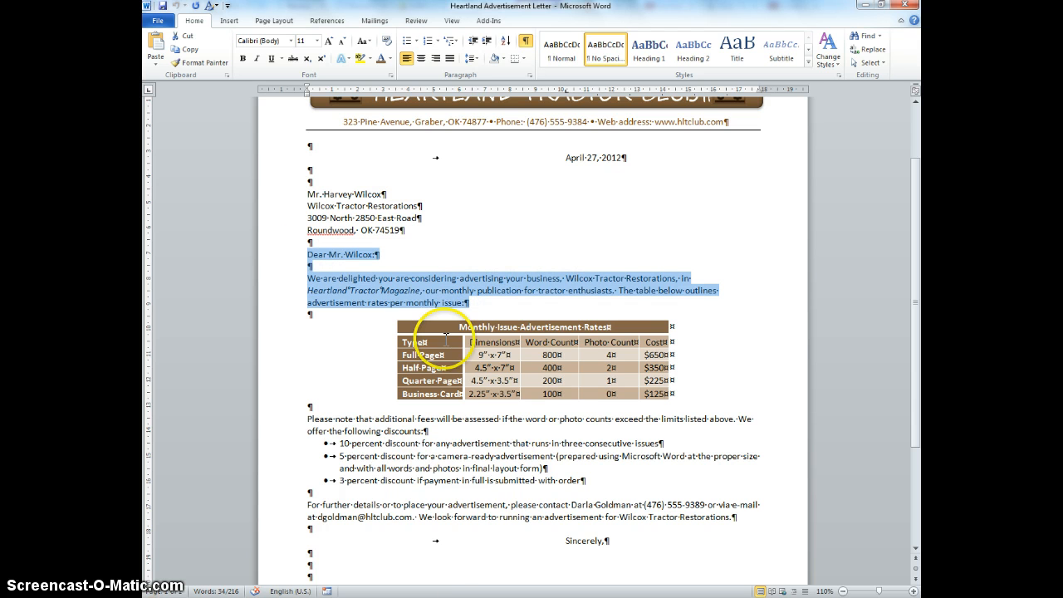
{"action": "mouse_move", "coordinate": [513, 595]}
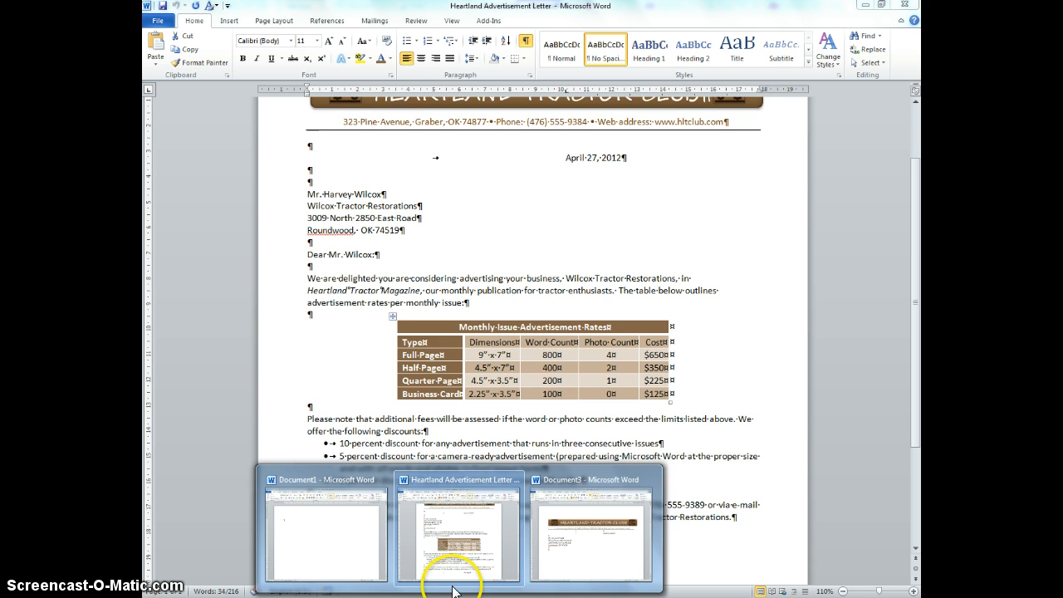
{"action": "left_click", "coordinate": [557, 565]}
{"action": "key", "text": "ctrl+v"}
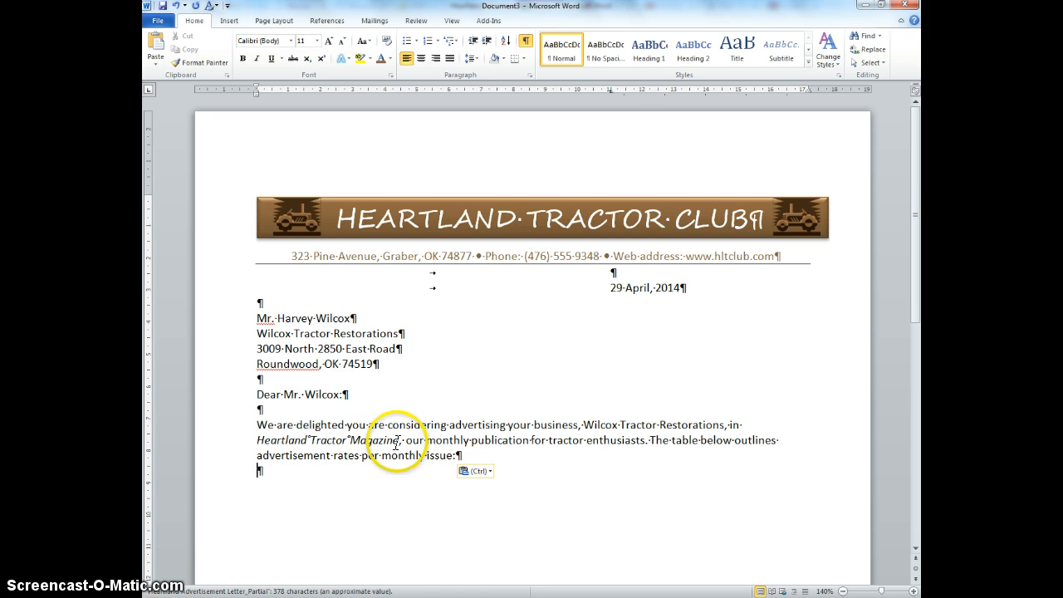
Step: Try editing the spaces between the words of Heartland Tractor Magazine
{"action": "left_click_drag", "start_coordinate": [400, 441], "coordinate": [297, 441]}
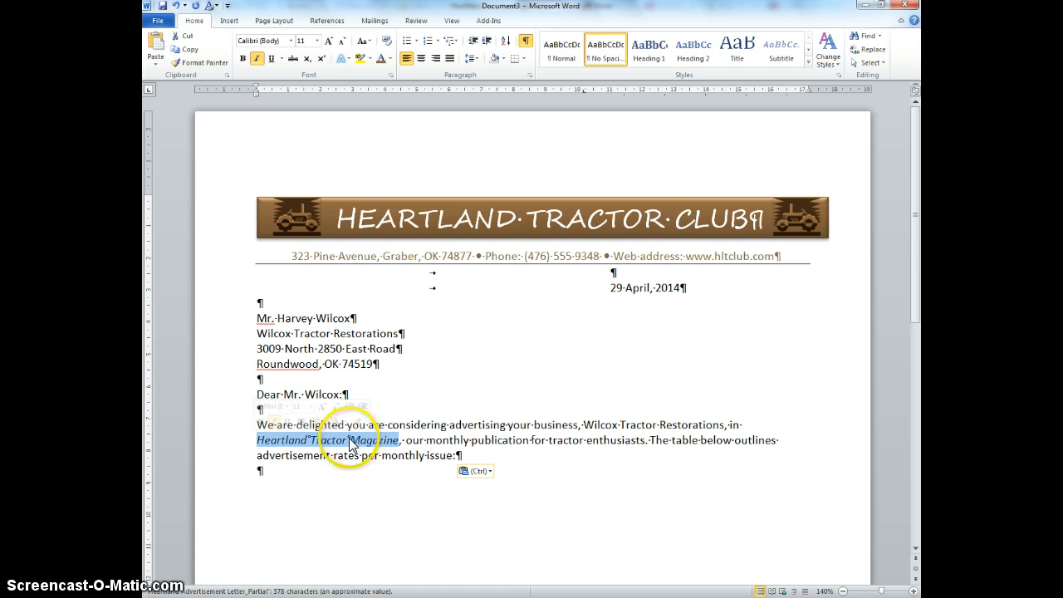
{"action": "left_click", "coordinate": [350, 440]}
{"action": "left_click", "coordinate": [403, 482]}
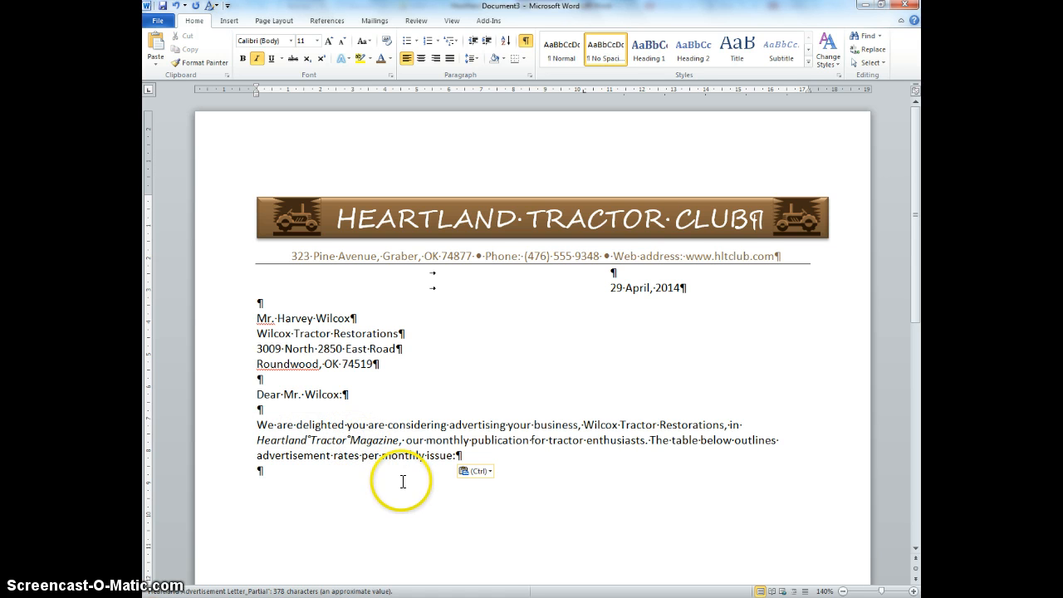
{"action": "key", "text": "BackSpace"}
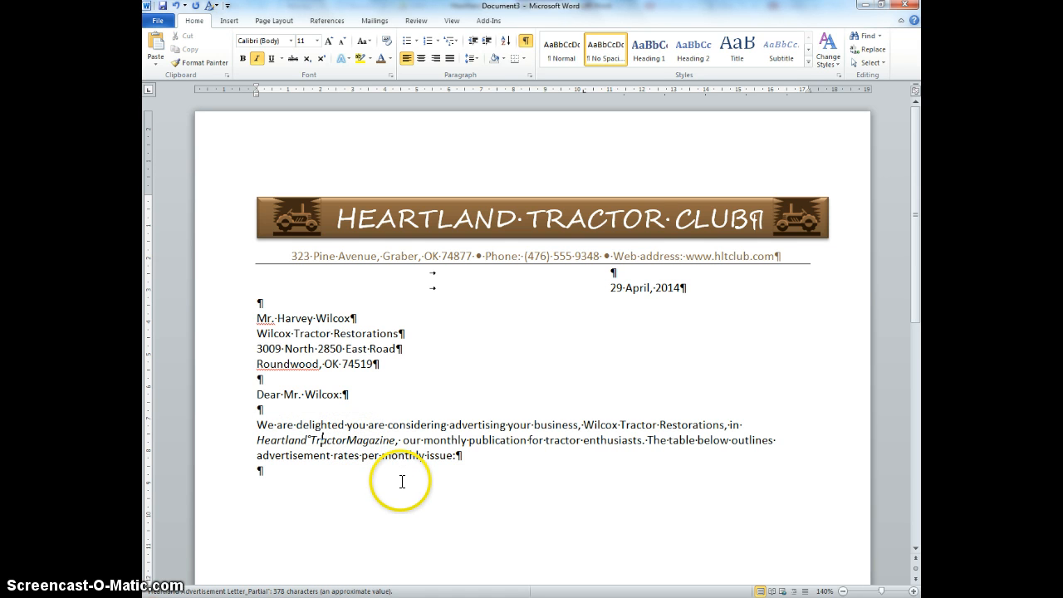
{"action": "key", "text": "BackSpace"}
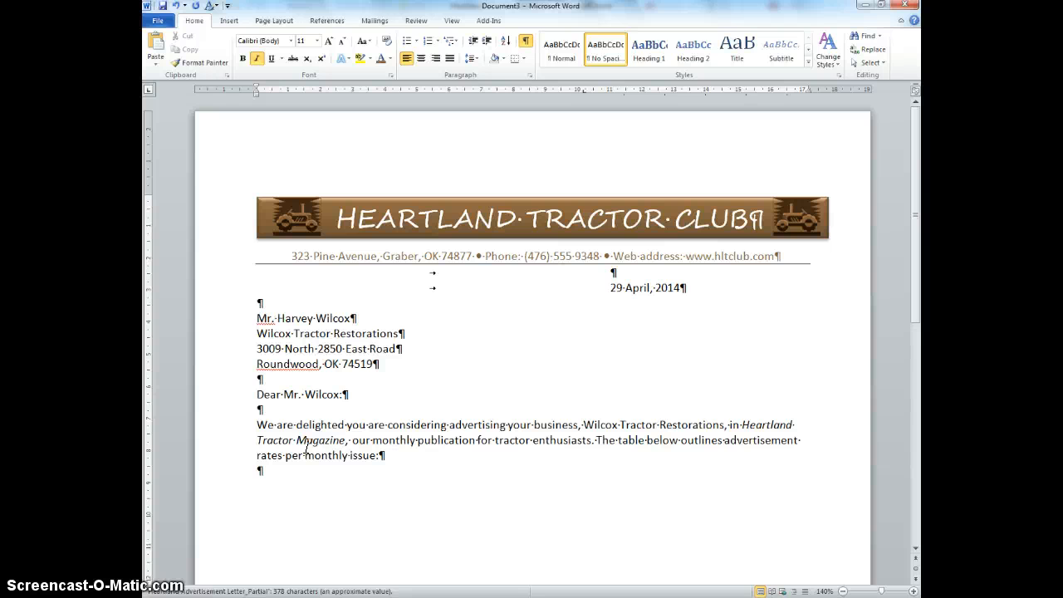
{"action": "left_click", "coordinate": [251, 449]}
{"action": "left_click", "coordinate": [298, 442]}
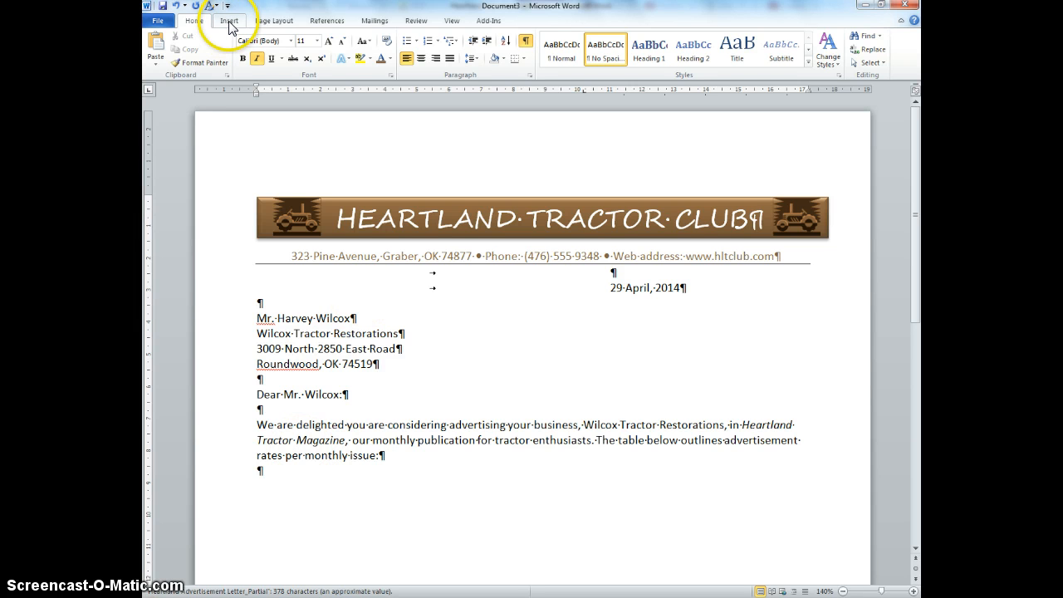
Step: Replace both spaces in Heartland Tractor Magazine with nonbreaking spaces, toggling formatting marks on and off
{"action": "left_click", "coordinate": [527, 41]}
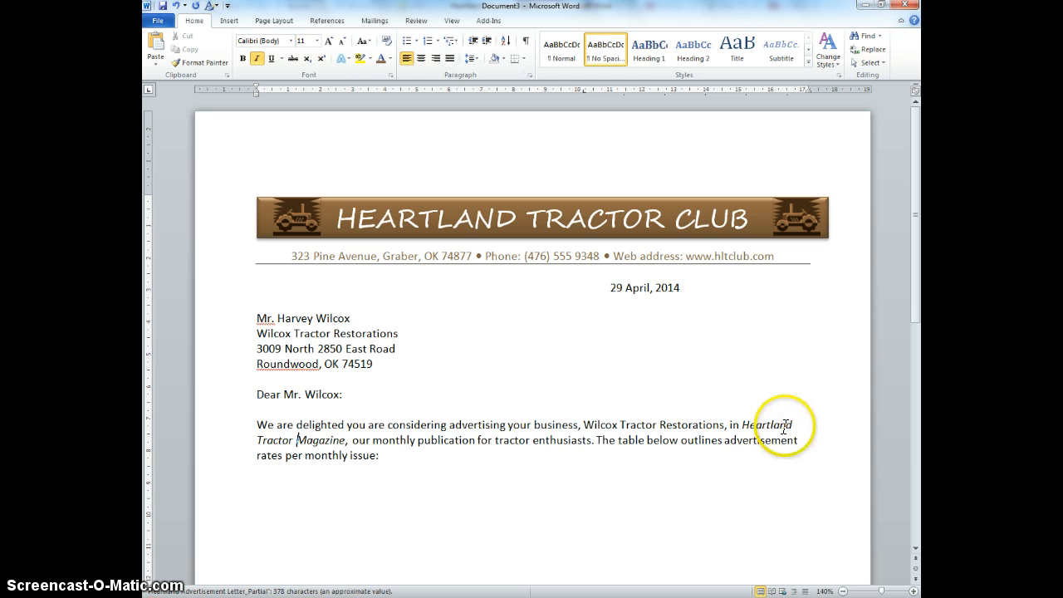
{"action": "left_click", "coordinate": [526, 41]}
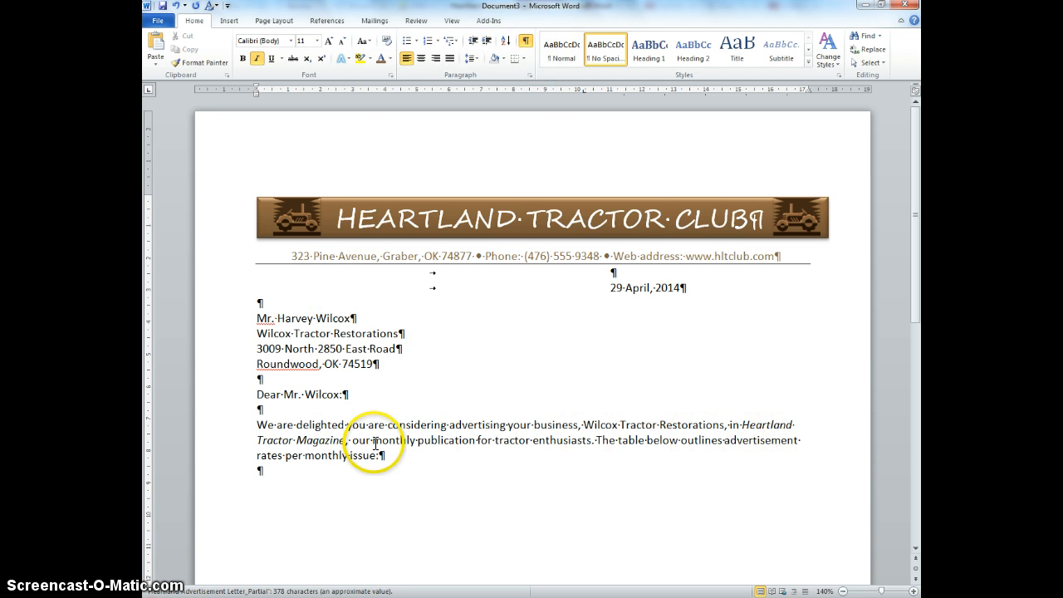
{"action": "key", "text": "BackSpace"}
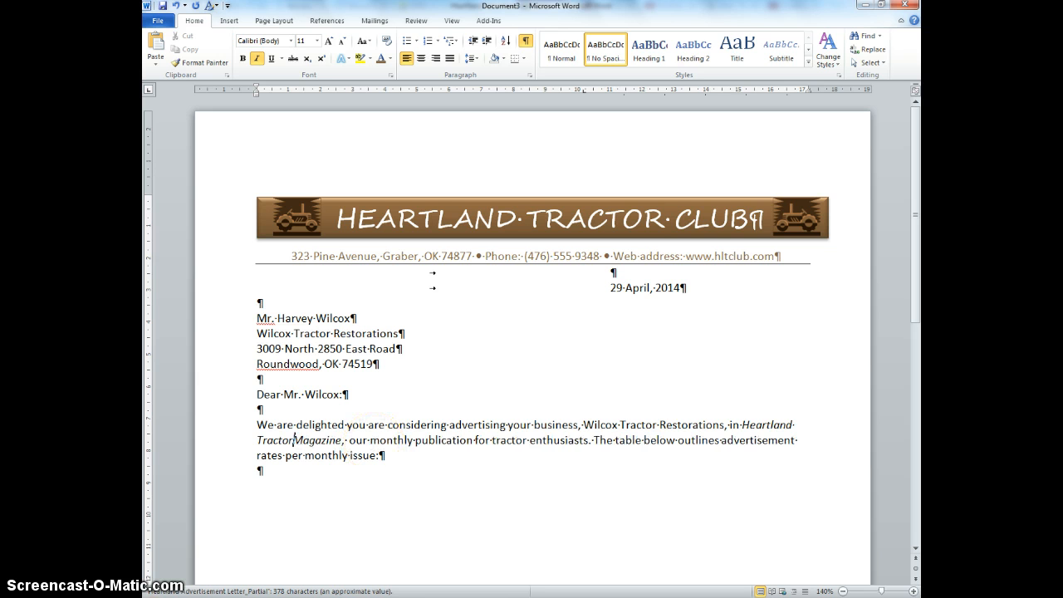
{"action": "key", "text": "ctrl+shift+space"}
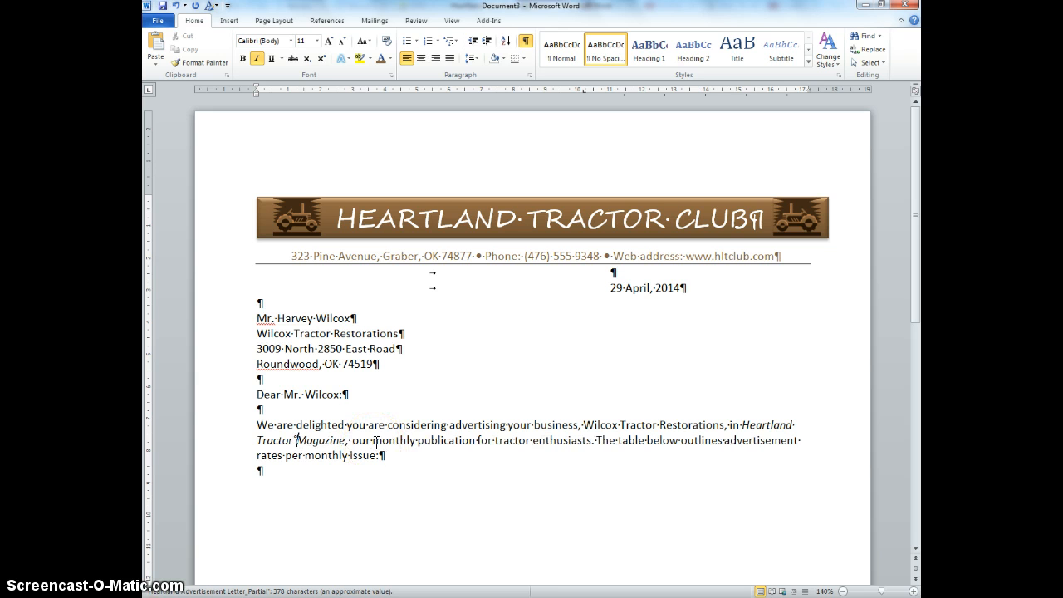
{"action": "left_click", "coordinate": [796, 426]}
{"action": "key", "text": "BackSpace"}
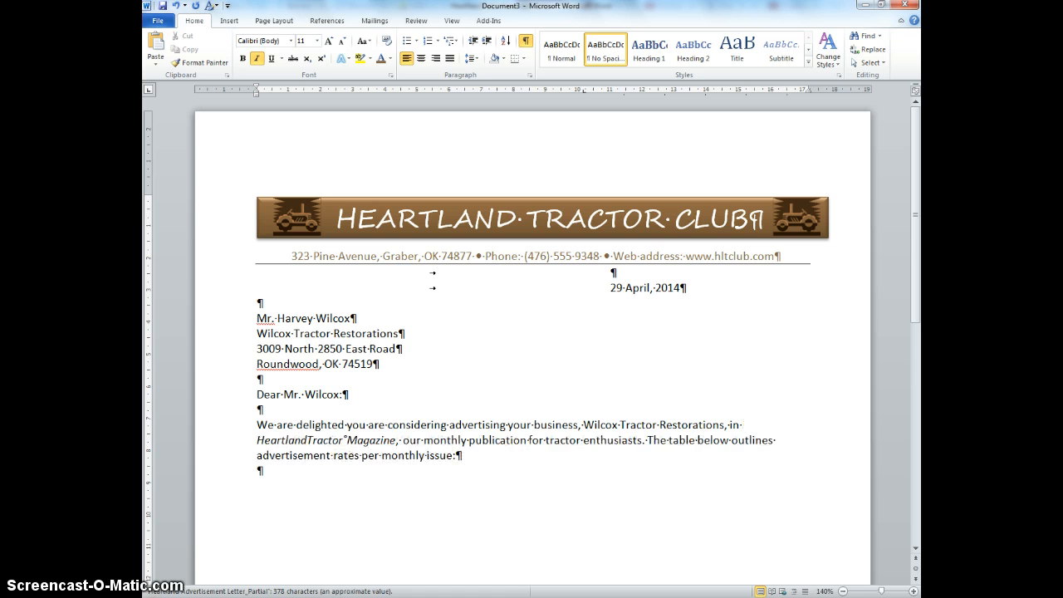
{"action": "key", "text": "ctrl+shift+space"}
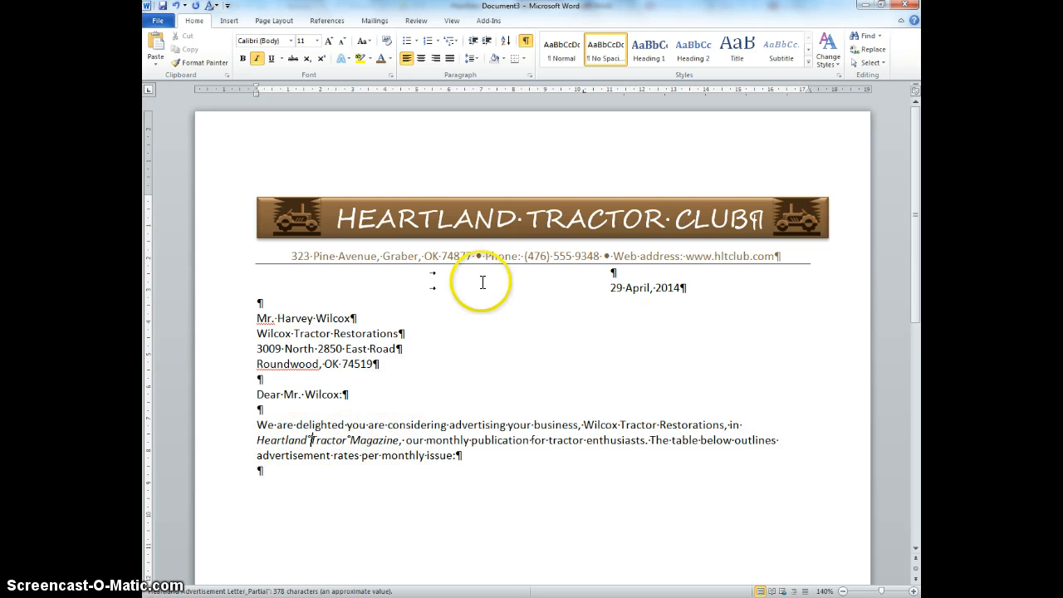
{"action": "left_click", "coordinate": [525, 42]}
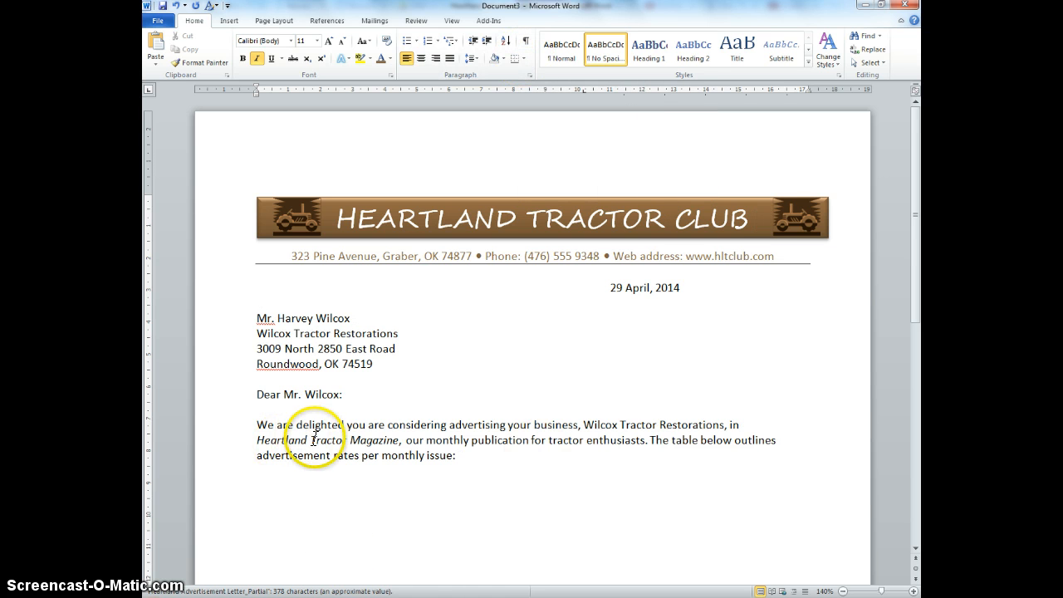
Step: Delete the company name 'Wilcox Tractor Restorations' from the first sentence of the body paragraph
{"action": "left_click", "coordinate": [312, 440]}
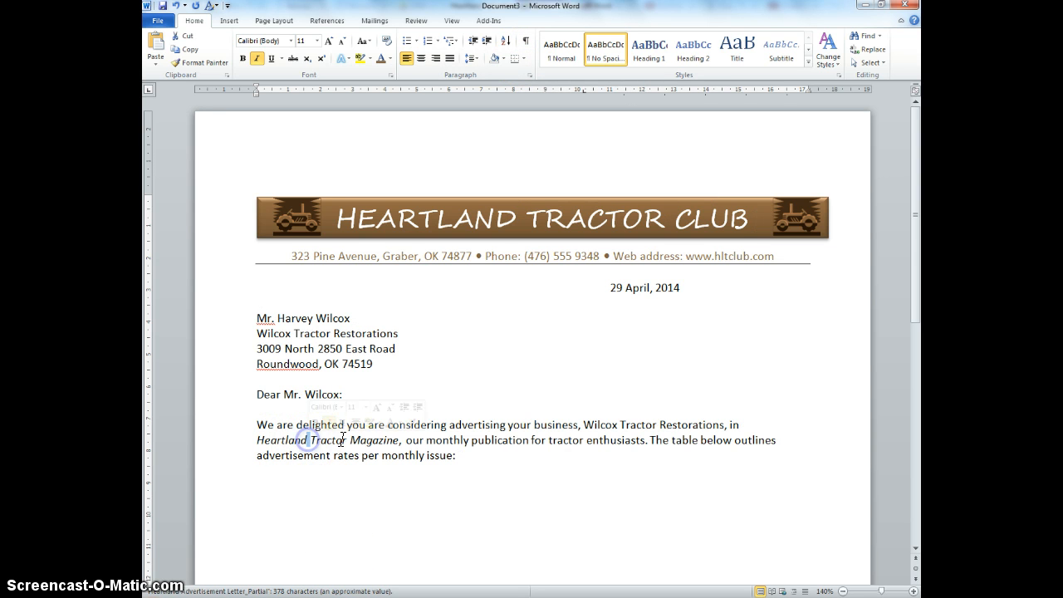
{"action": "left_click", "coordinate": [346, 440]}
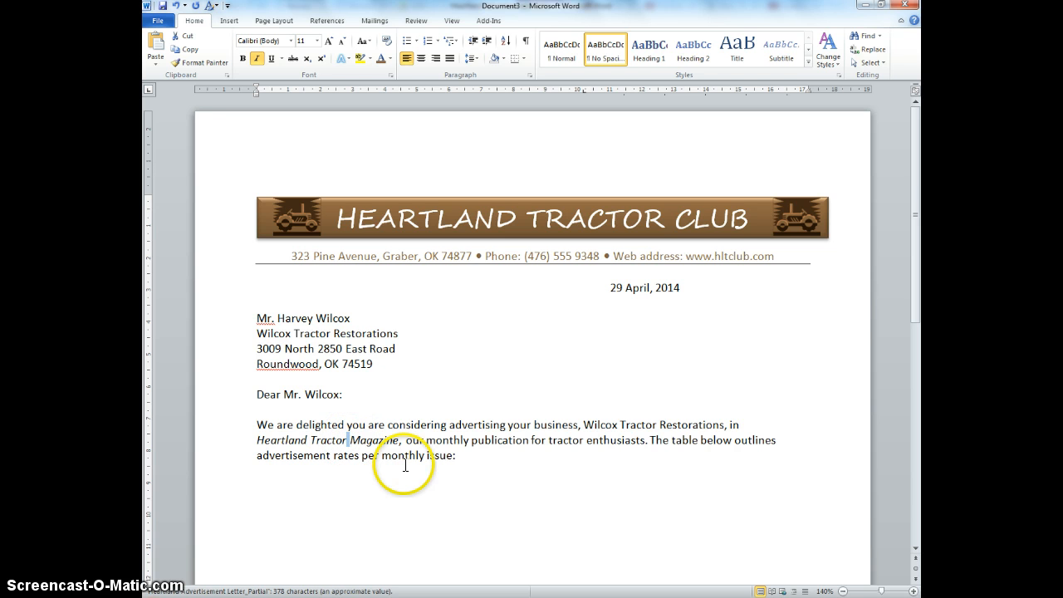
{"action": "left_click", "coordinate": [483, 457]}
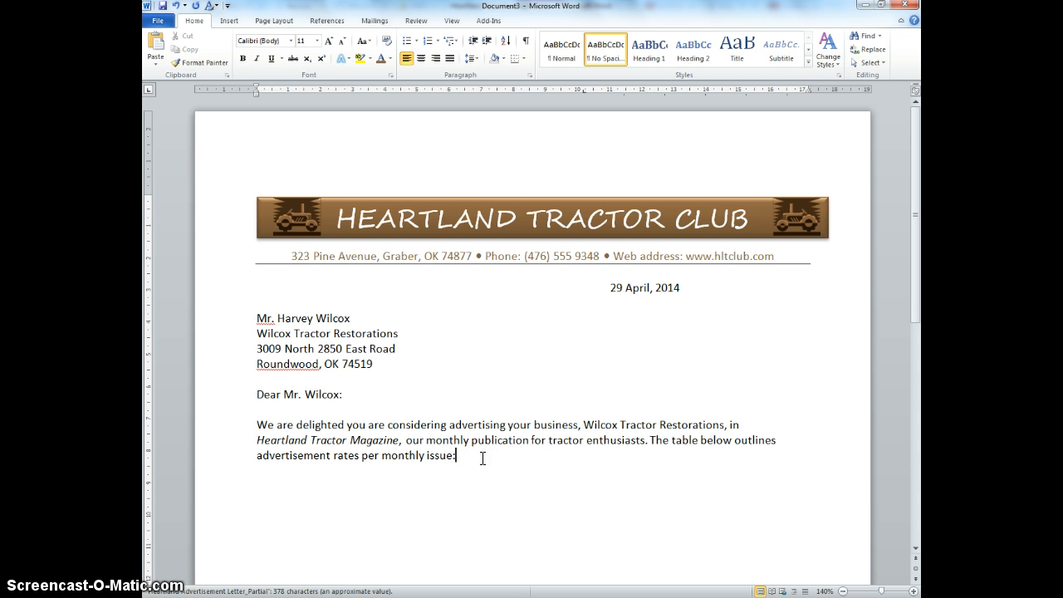
{"action": "left_click_drag", "start_coordinate": [403, 442], "coordinate": [282, 442]}
{"action": "left_click", "coordinate": [487, 458]}
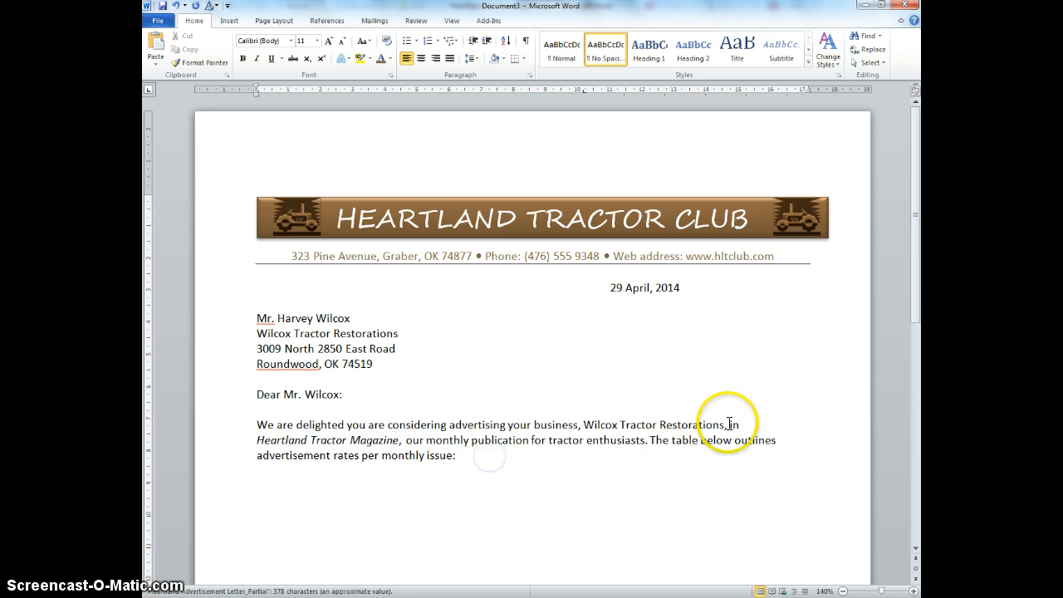
{"action": "left_click_drag", "start_coordinate": [723, 425], "coordinate": [585, 425]}
{"action": "key", "text": "BackSpace"}
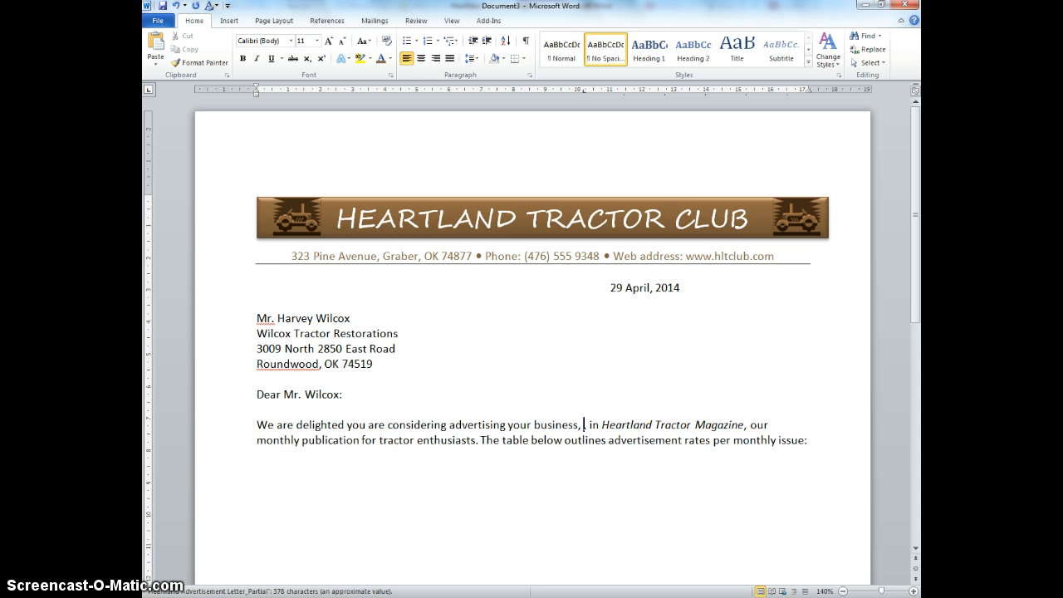
Step: Reinsert the company name Wilcox Tractor Restorations with the wtr AutoCorrect entry, followed by a comma
{"action": "type", "text": "wtr"}
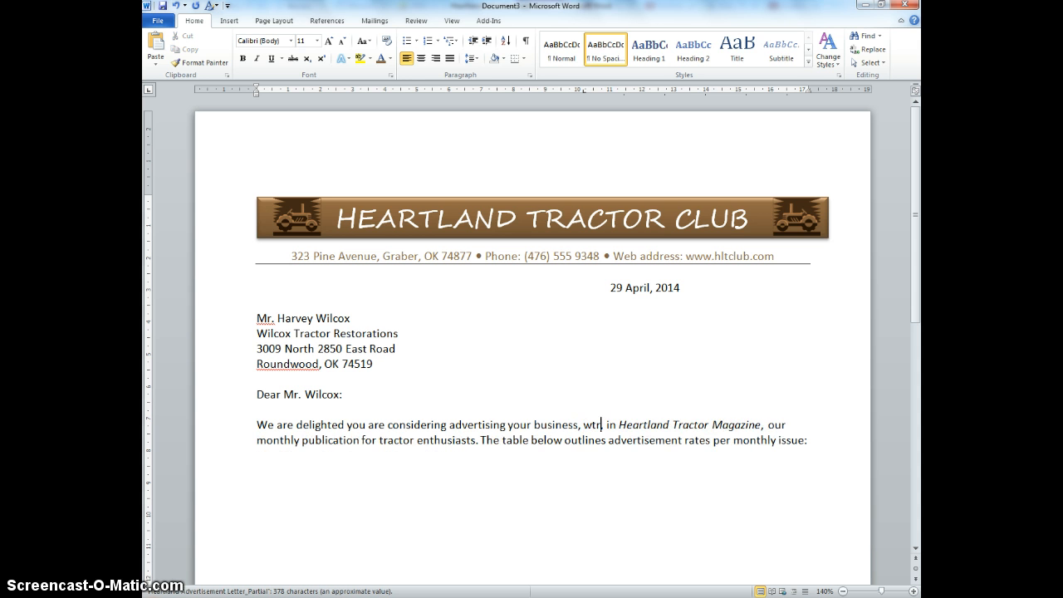
{"action": "type", "text": ","}
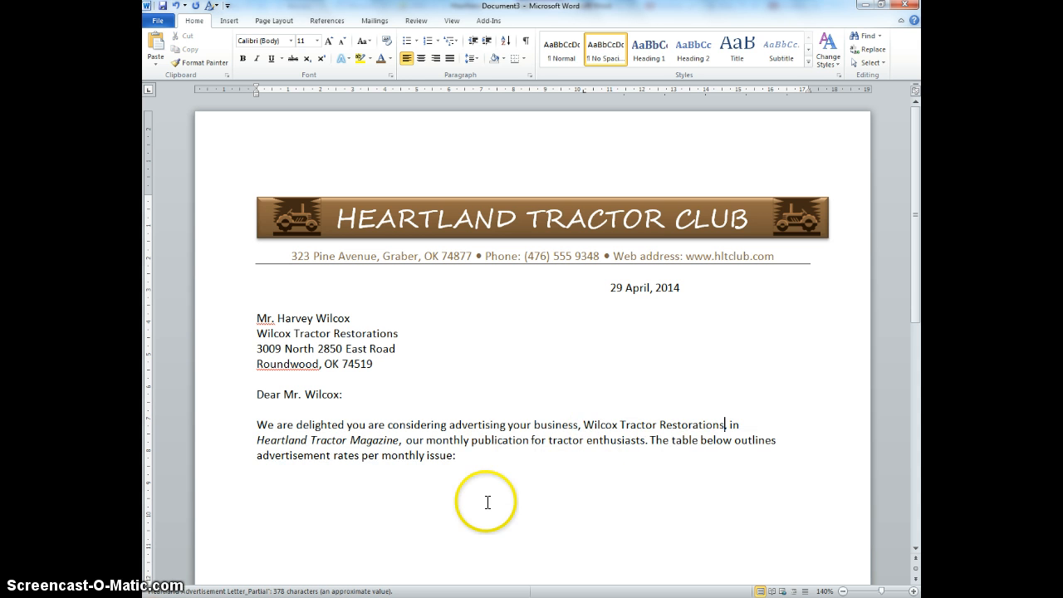
Step: Insert a 5-column by 3-row table below the body paragraph
{"action": "left_click", "coordinate": [493, 456]}
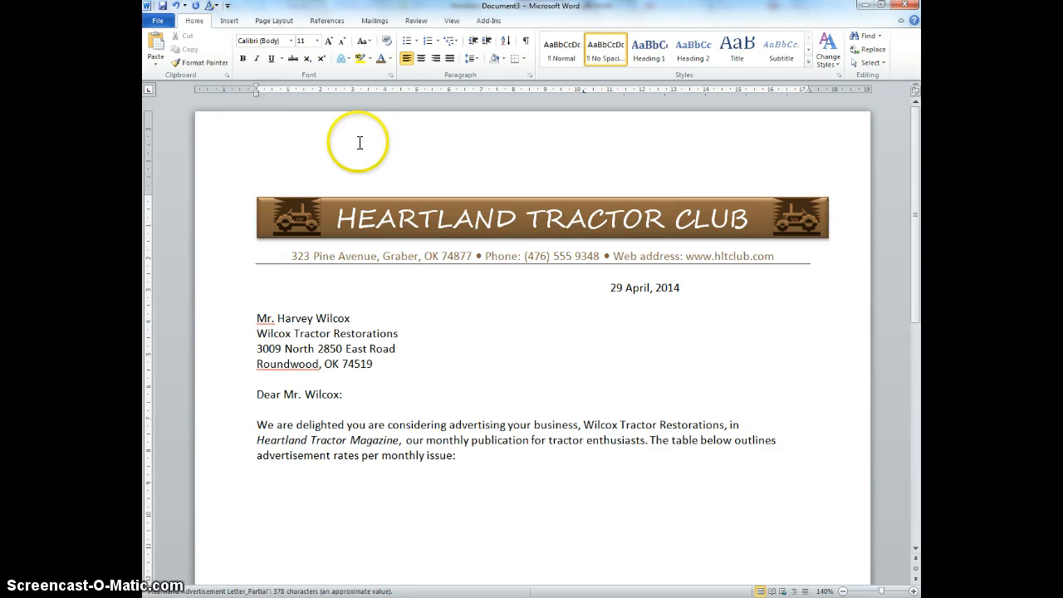
{"action": "left_click", "coordinate": [228, 21]}
{"action": "left_click", "coordinate": [237, 50]}
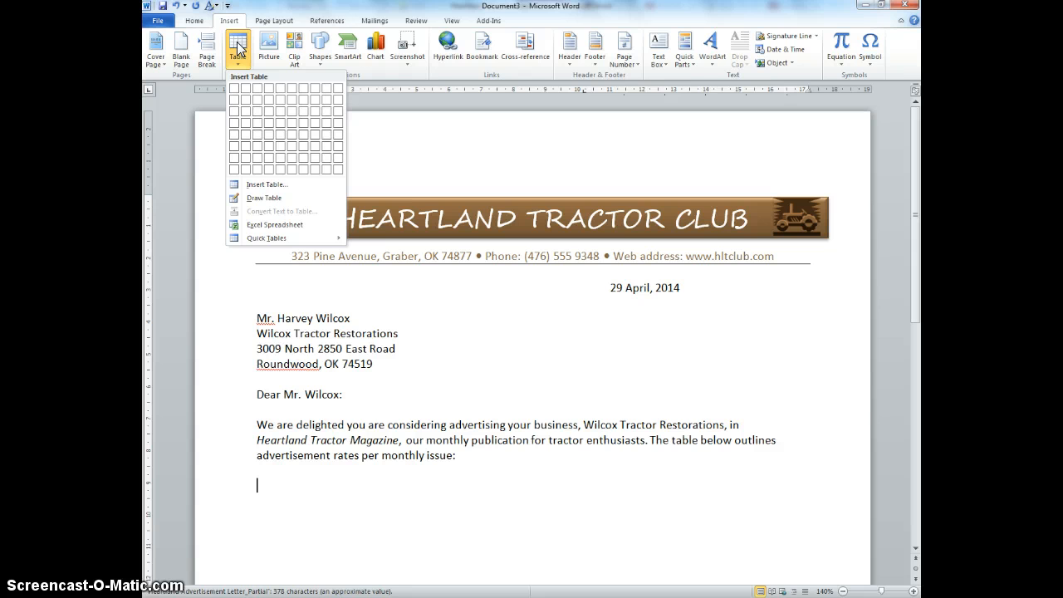
{"action": "left_click", "coordinate": [279, 109]}
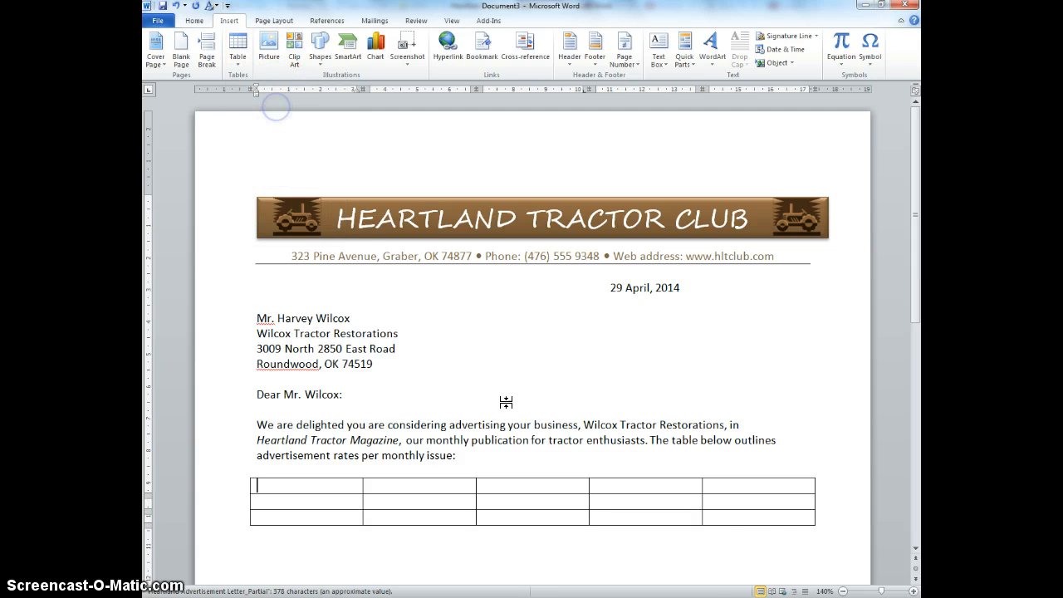
Step: Add a fourth row to the table and turn on formatting marks
{"action": "left_click", "coordinate": [831, 518]}
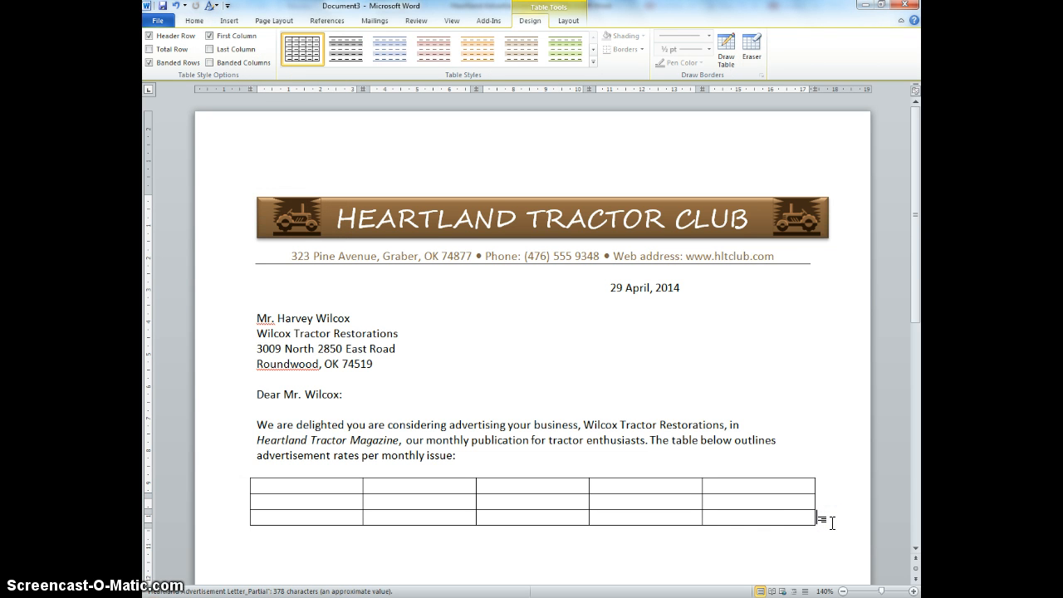
{"action": "key", "text": "Return"}
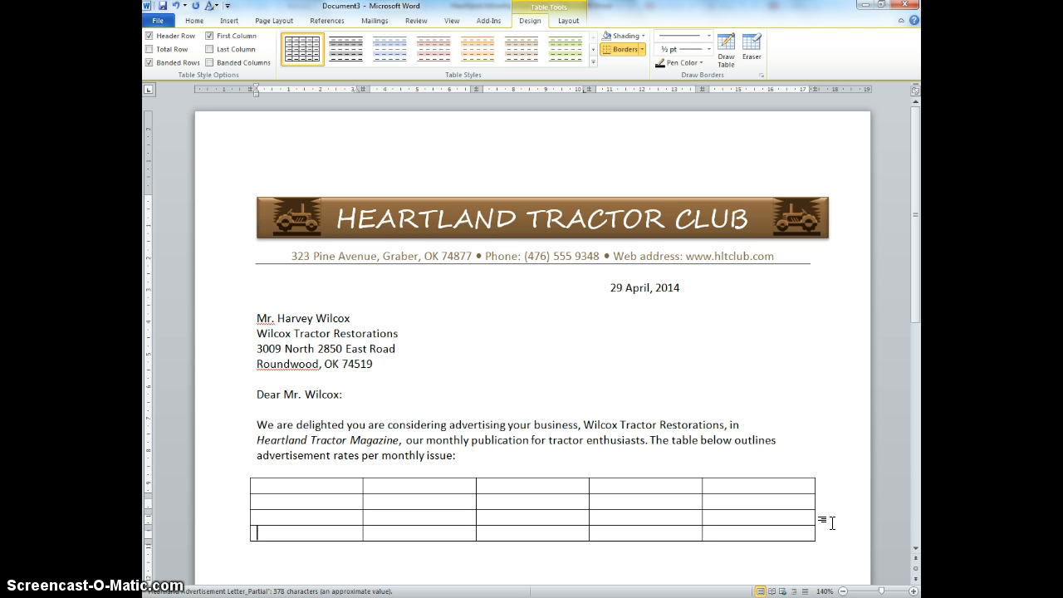
{"action": "left_click", "coordinate": [194, 21]}
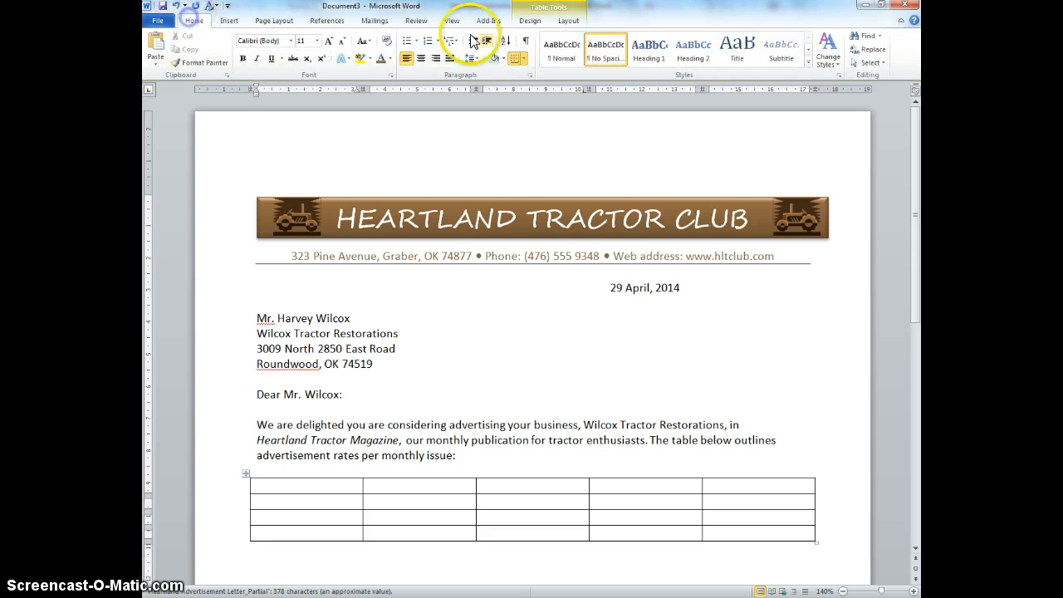
{"action": "left_click", "coordinate": [526, 41]}
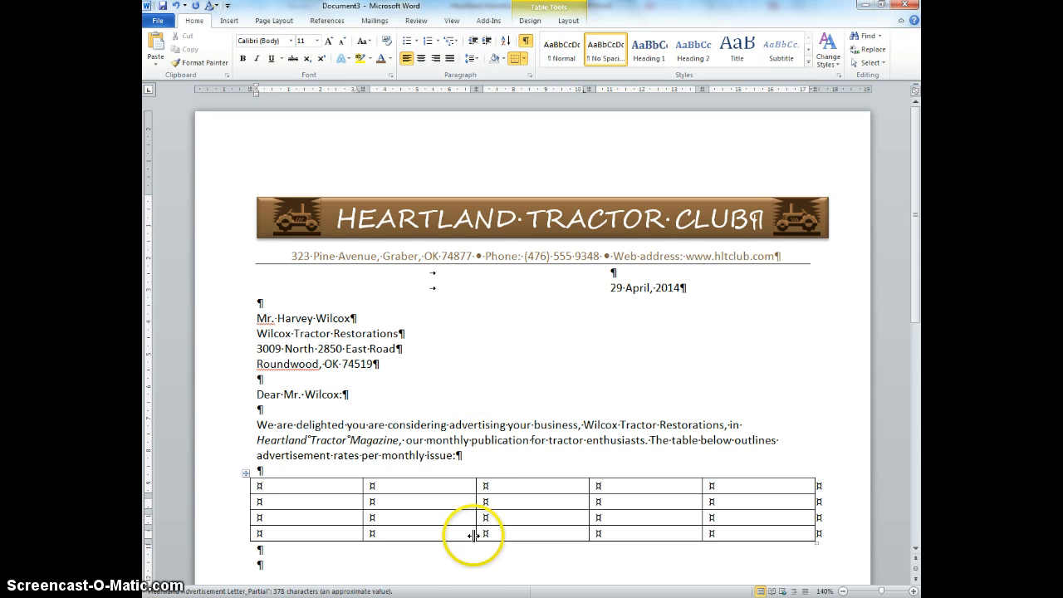
Step: Select the whole table and apply the Medium Grid 3 - Accent 4 table style
{"action": "left_click_drag", "start_coordinate": [224, 486], "coordinate": [223, 536]}
{"action": "left_click", "coordinate": [228, 21]}
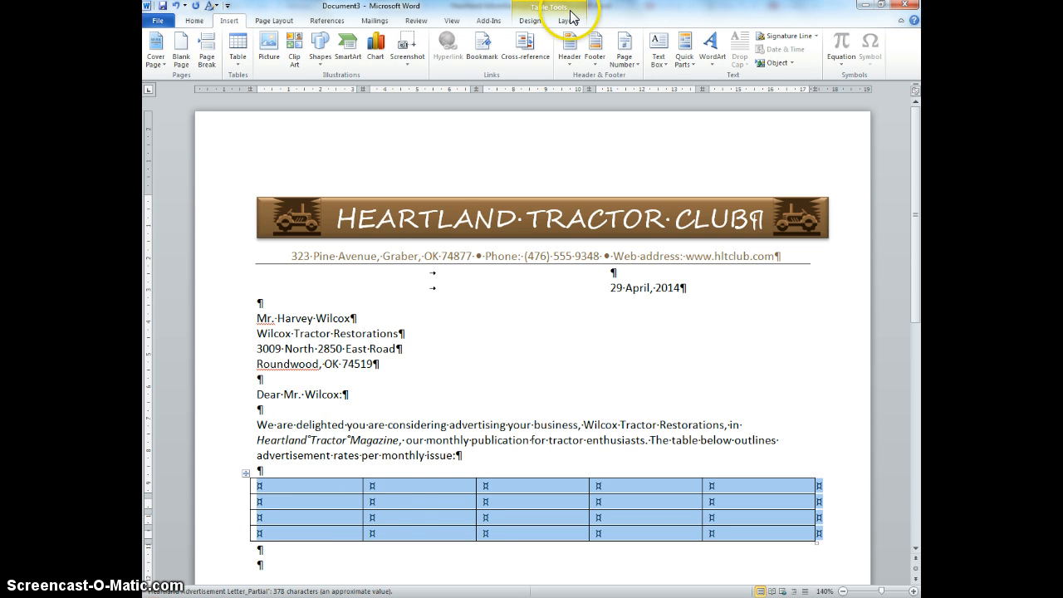
{"action": "left_click", "coordinate": [397, 502]}
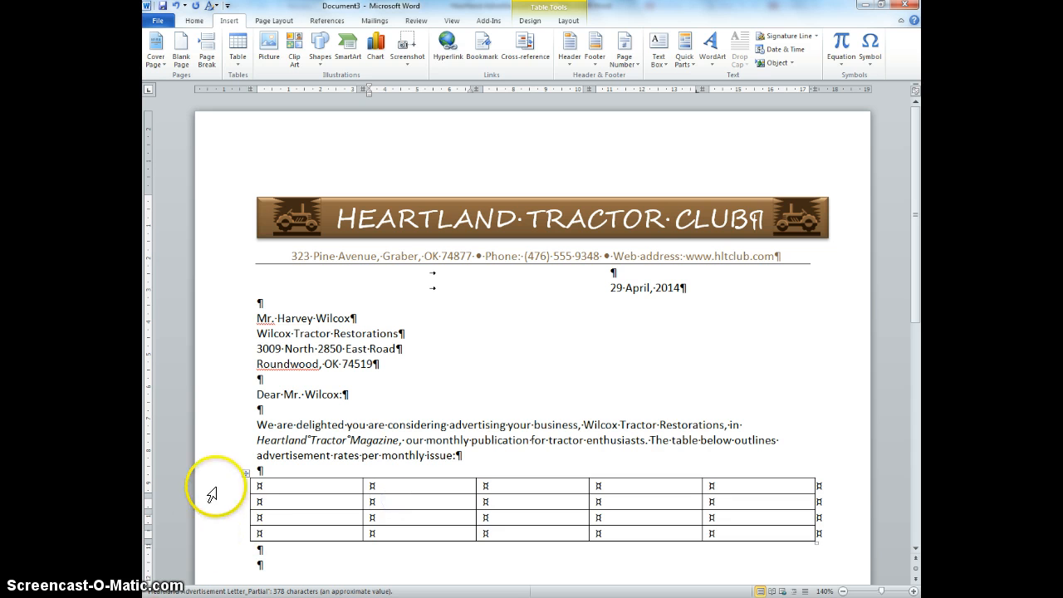
{"action": "left_click_drag", "start_coordinate": [214, 488], "coordinate": [220, 536]}
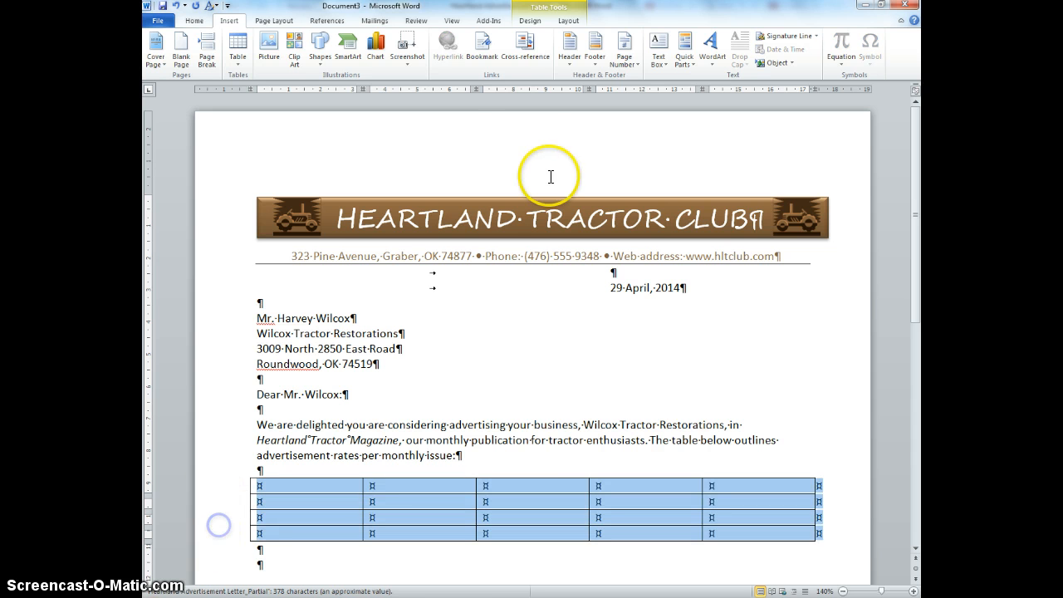
{"action": "left_click", "coordinate": [570, 21]}
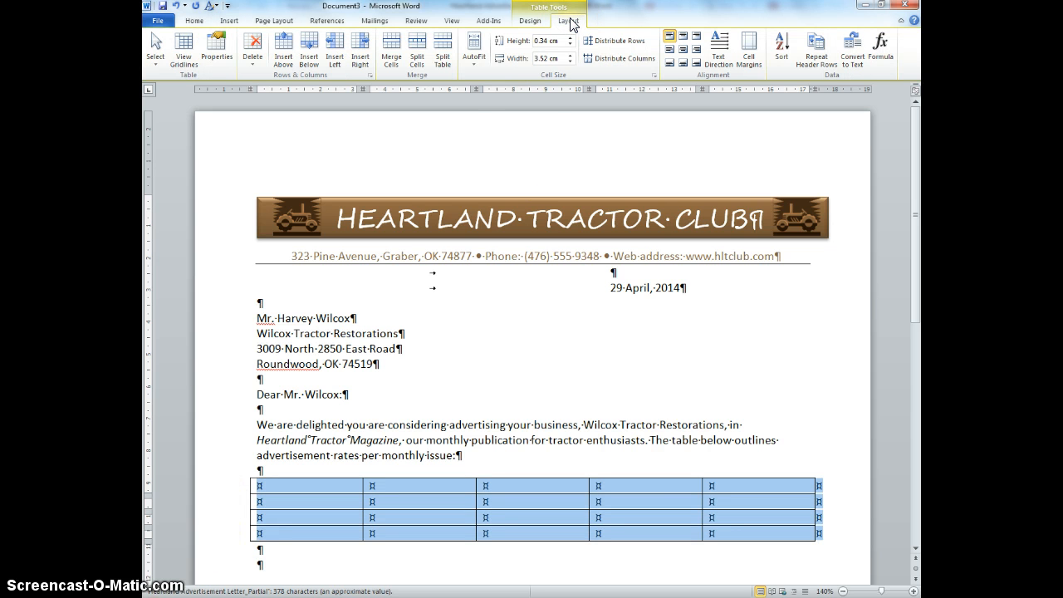
{"action": "left_click", "coordinate": [196, 21]}
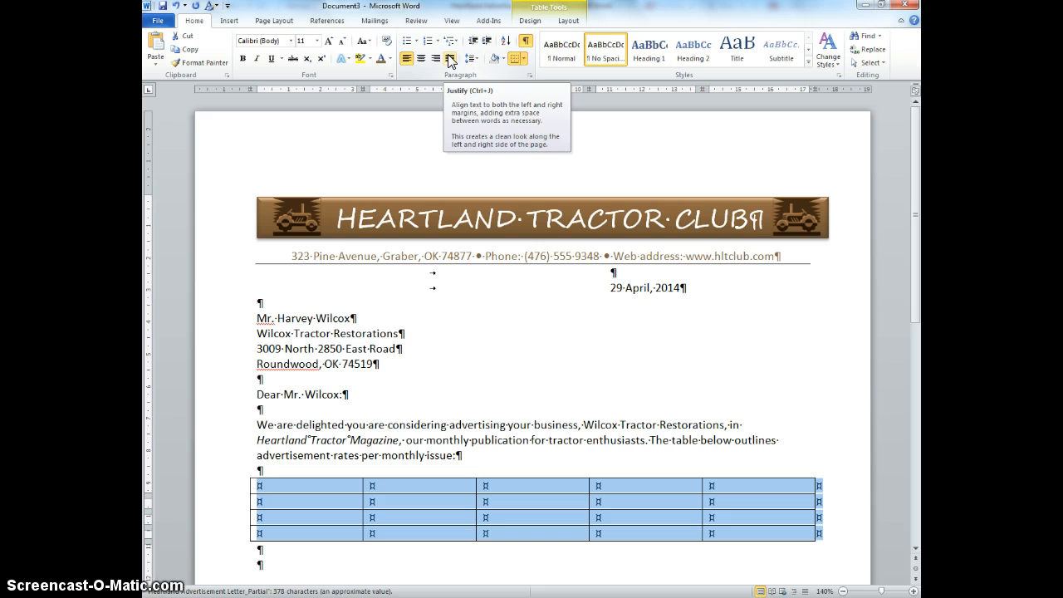
{"action": "left_click", "coordinate": [534, 23]}
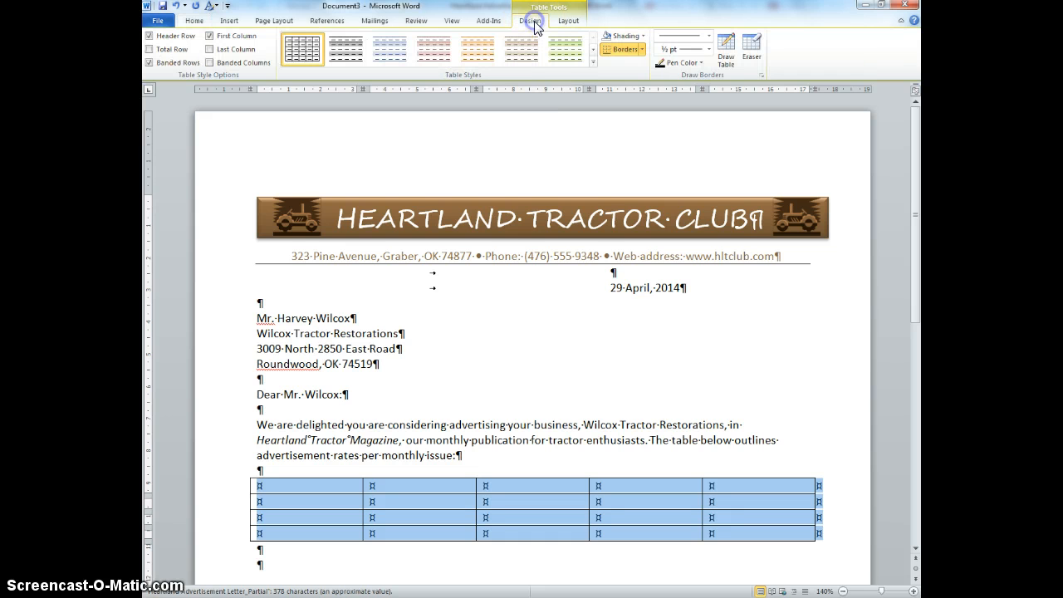
{"action": "left_click", "coordinate": [592, 61]}
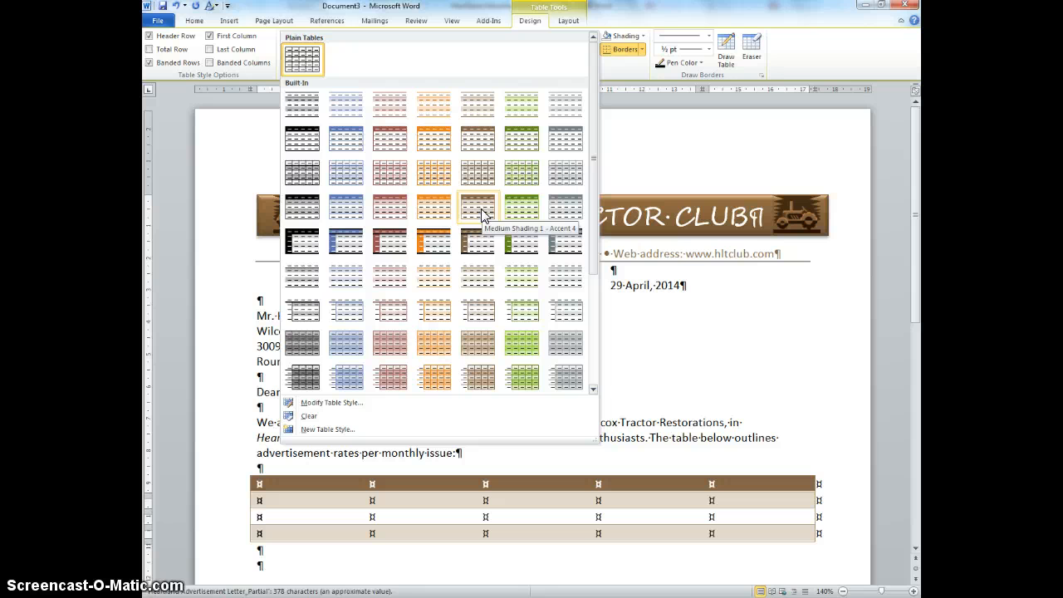
{"action": "left_click", "coordinate": [482, 353]}
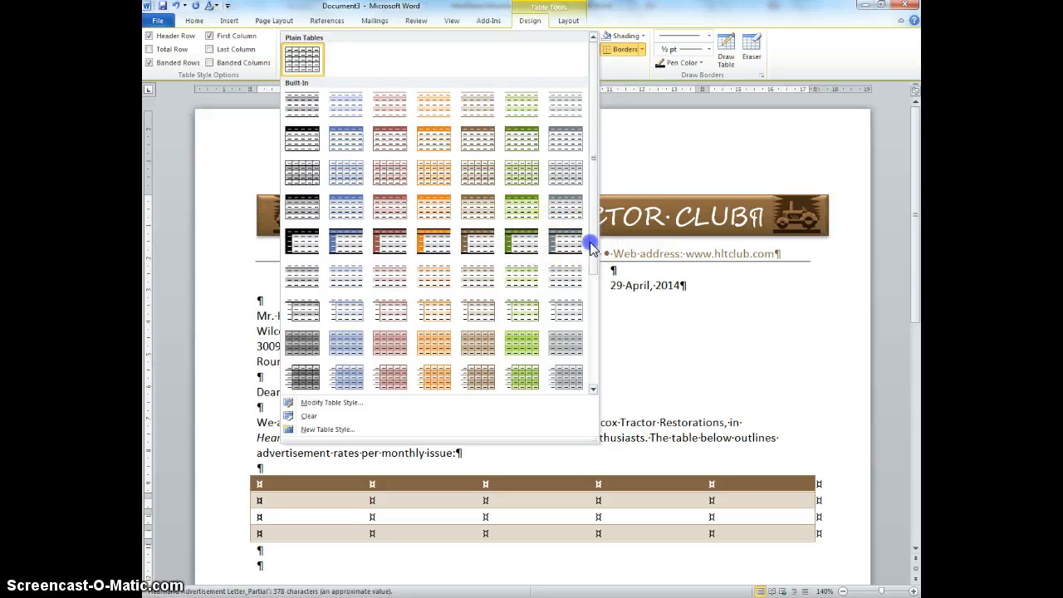
{"action": "scroll", "coordinate": [587, 242], "scroll_direction": "down", "scroll_amount": 2}
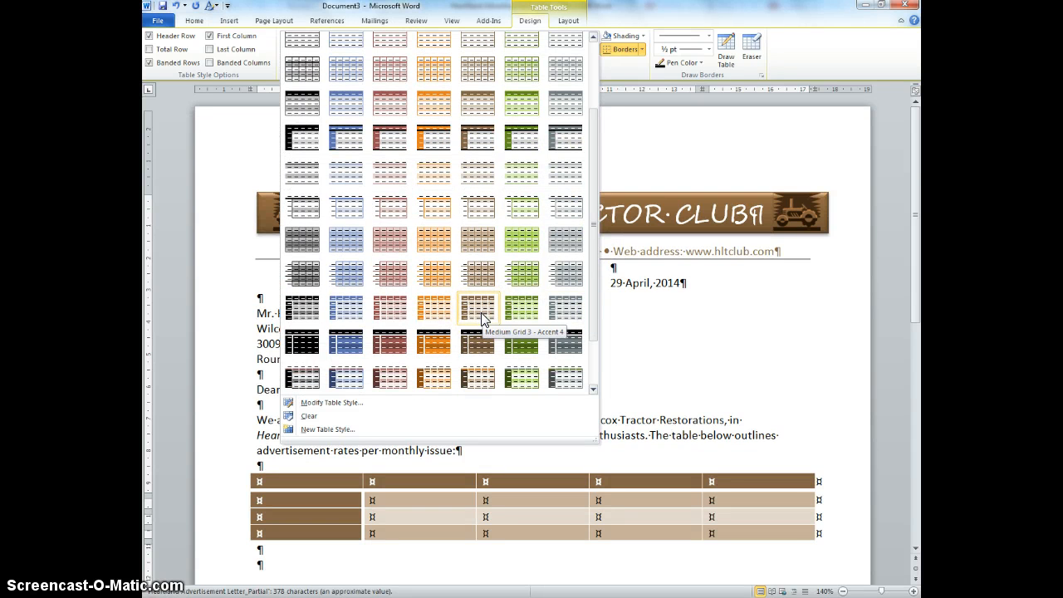
{"action": "left_click", "coordinate": [482, 314]}
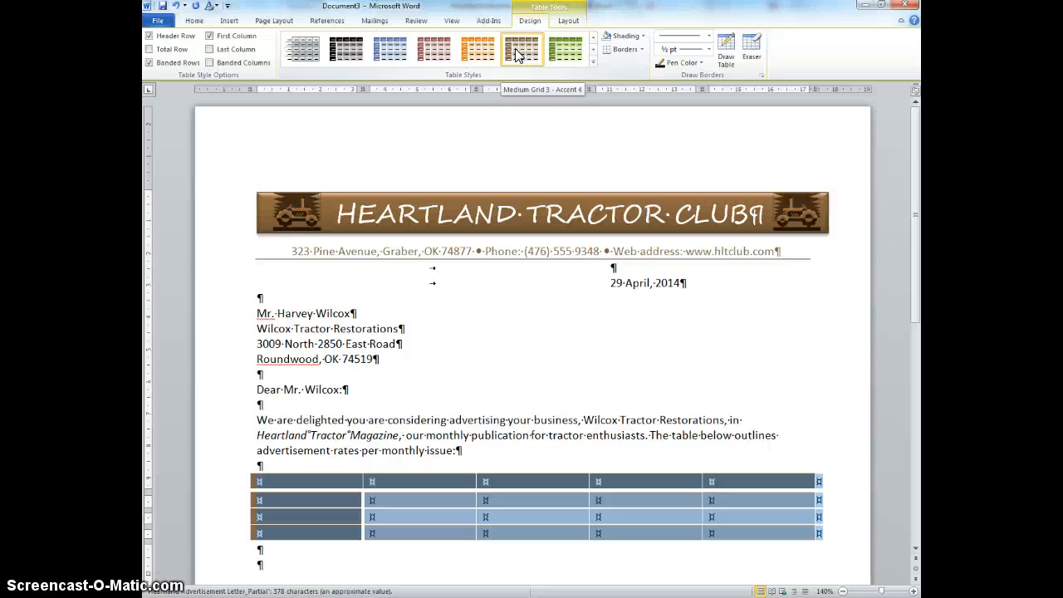
{"action": "left_click", "coordinate": [515, 55]}
Step: Copy the rate rows from the table in the Heartland Advertisement Letter and return to the new letter
{"action": "mouse_move", "coordinate": [461, 595]}
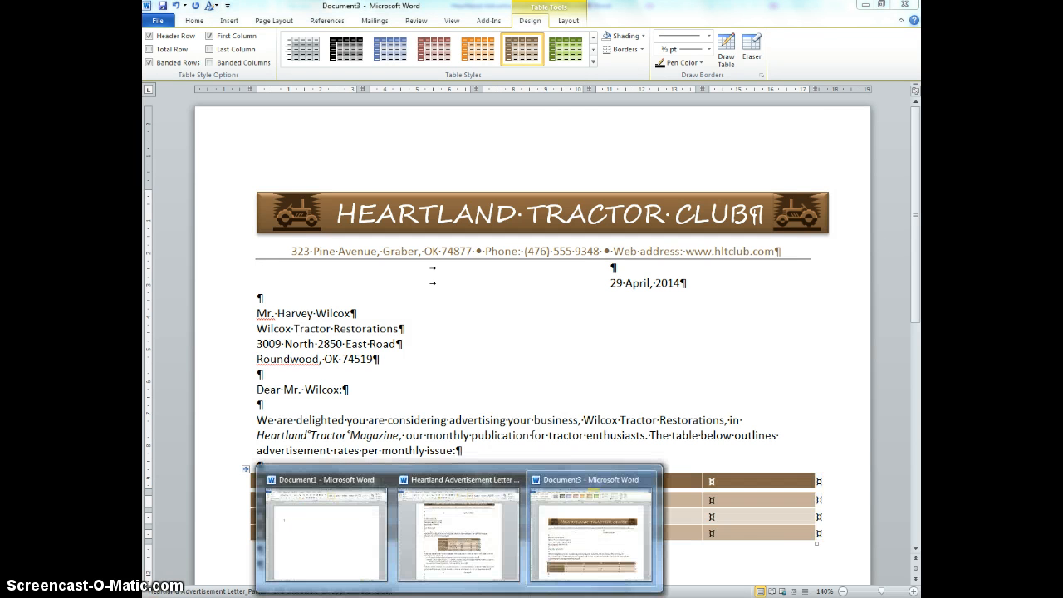
{"action": "left_click", "coordinate": [470, 567]}
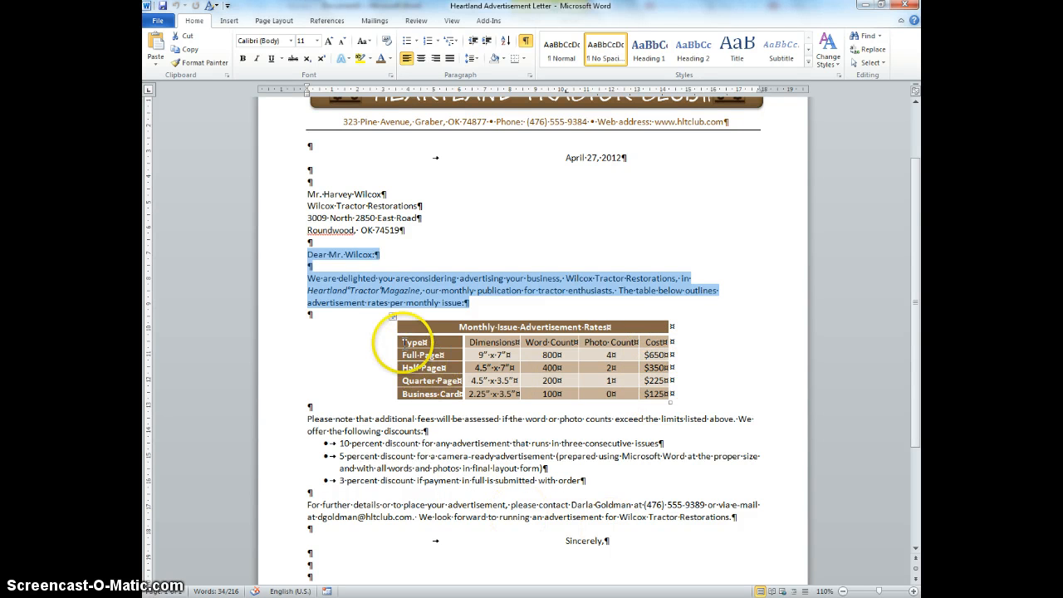
{"action": "left_click_drag", "start_coordinate": [408, 341], "coordinate": [649, 394]}
{"action": "key", "text": "ctrl+c"}
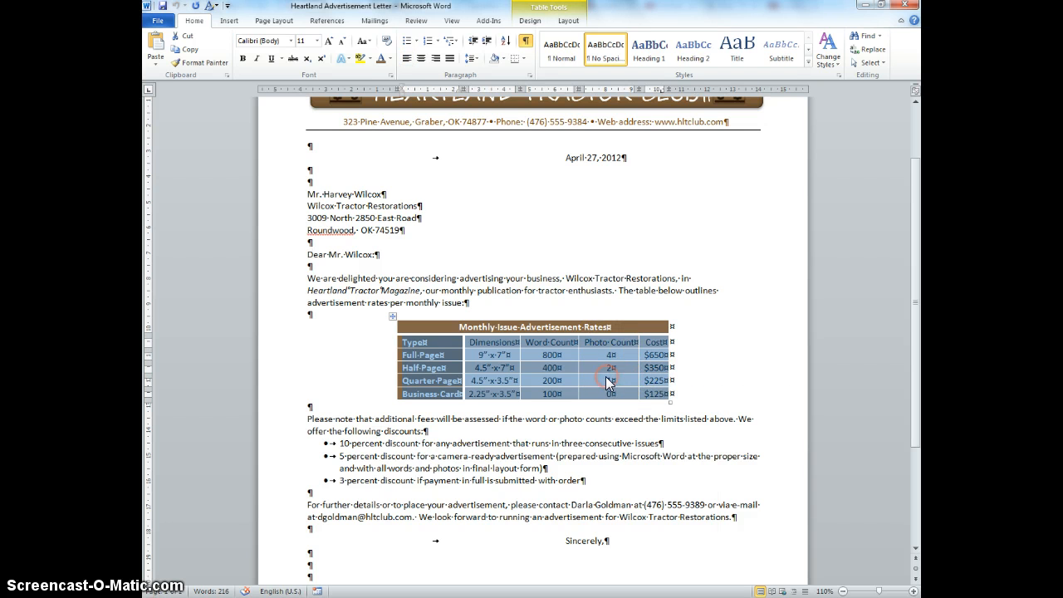
{"action": "right_click", "coordinate": [607, 382]}
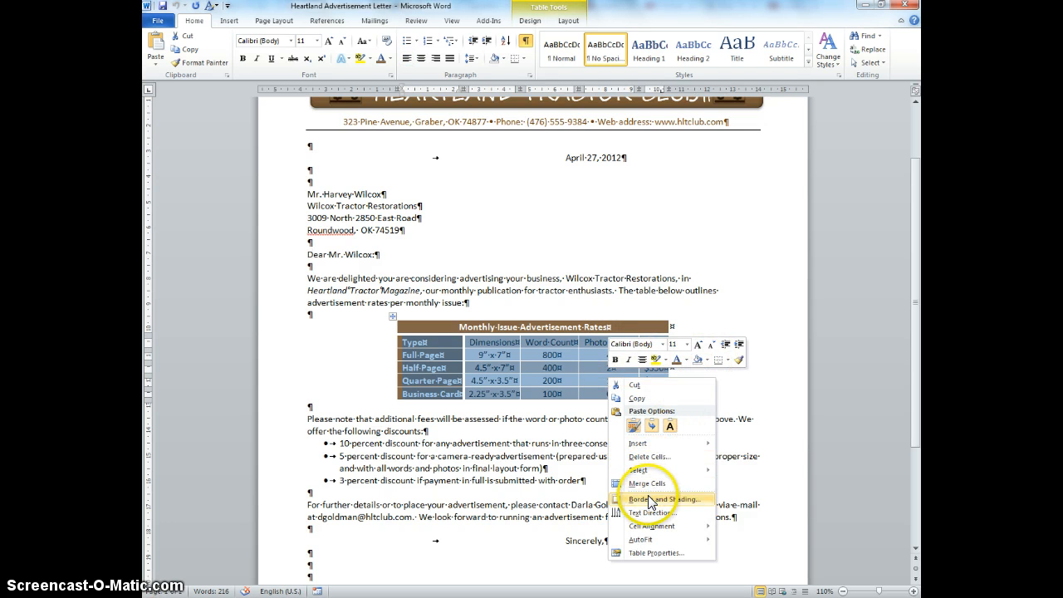
{"action": "key", "text": "Escape"}
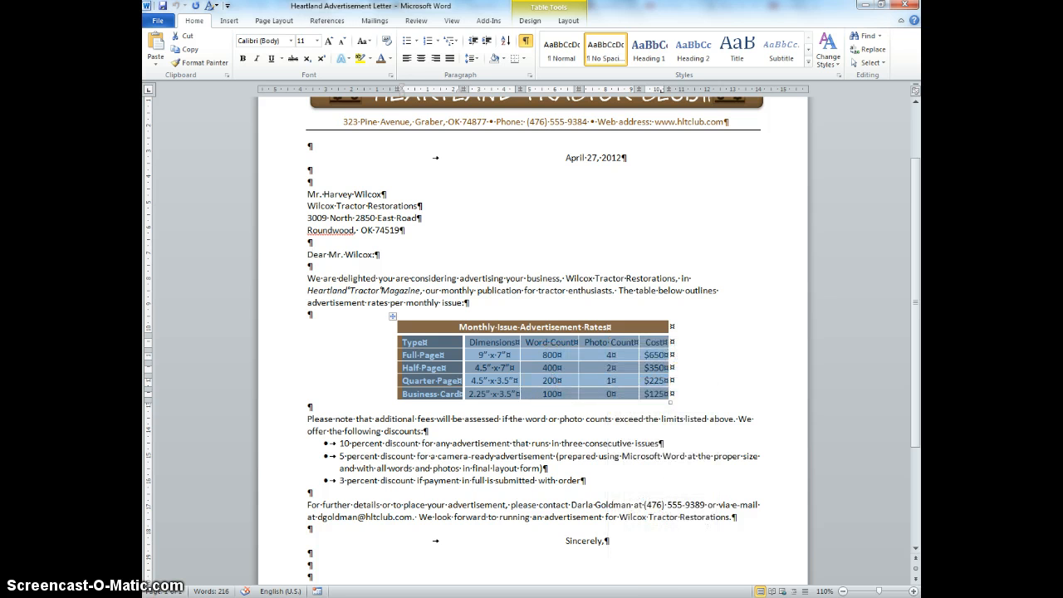
{"action": "left_click", "coordinate": [619, 565]}
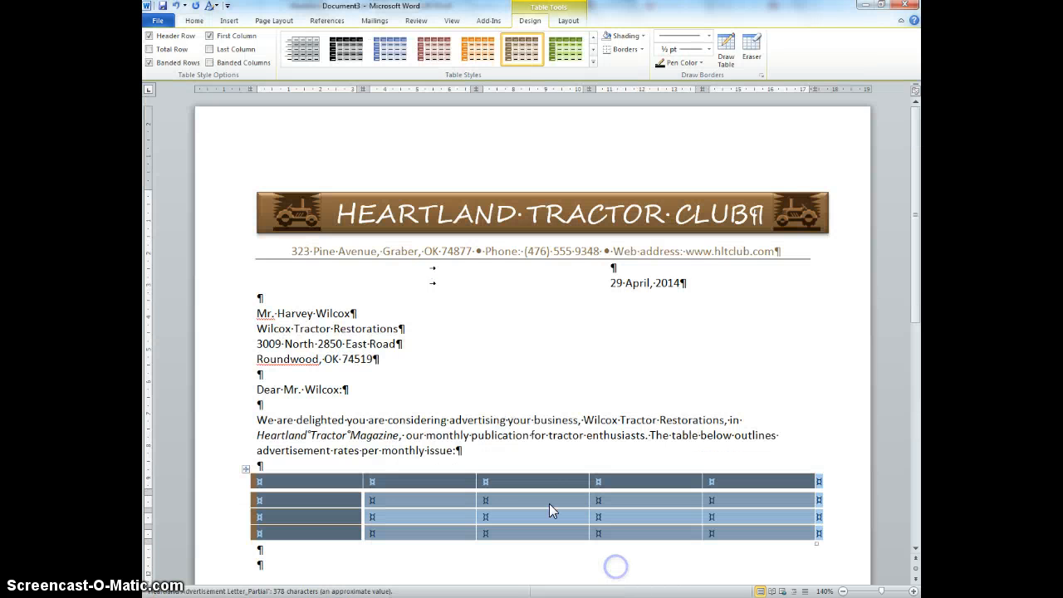
Step: Add a fifth row and paste the copied rates into the table's cells as text only
{"action": "left_click", "coordinate": [819, 532]}
{"action": "key", "text": "Return"}
{"action": "left_click_drag", "start_coordinate": [748, 549], "coordinate": [326, 481]}
{"action": "right_click", "coordinate": [326, 479]}
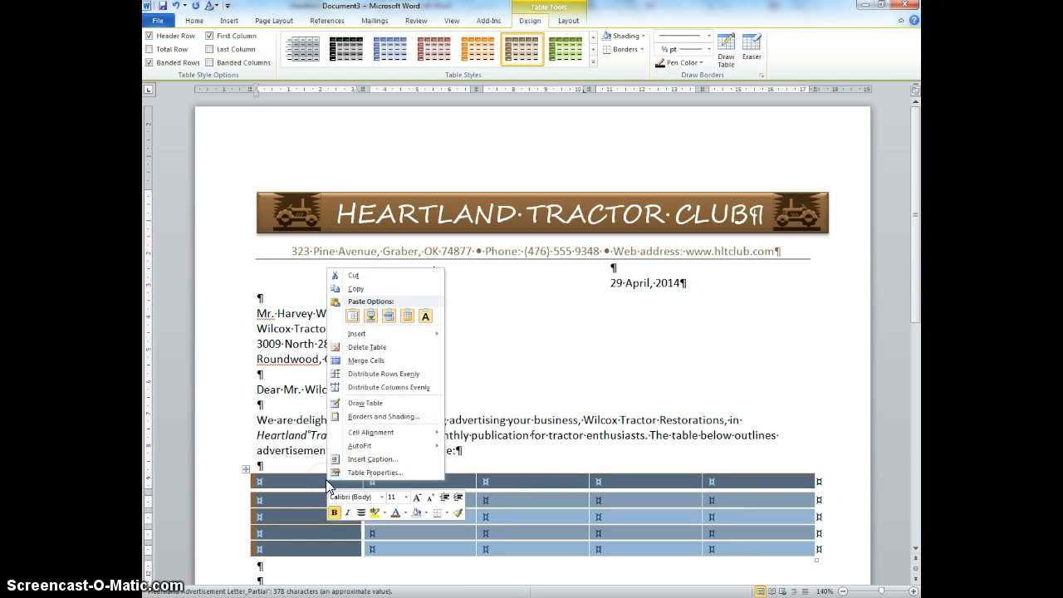
{"action": "left_click", "coordinate": [426, 316]}
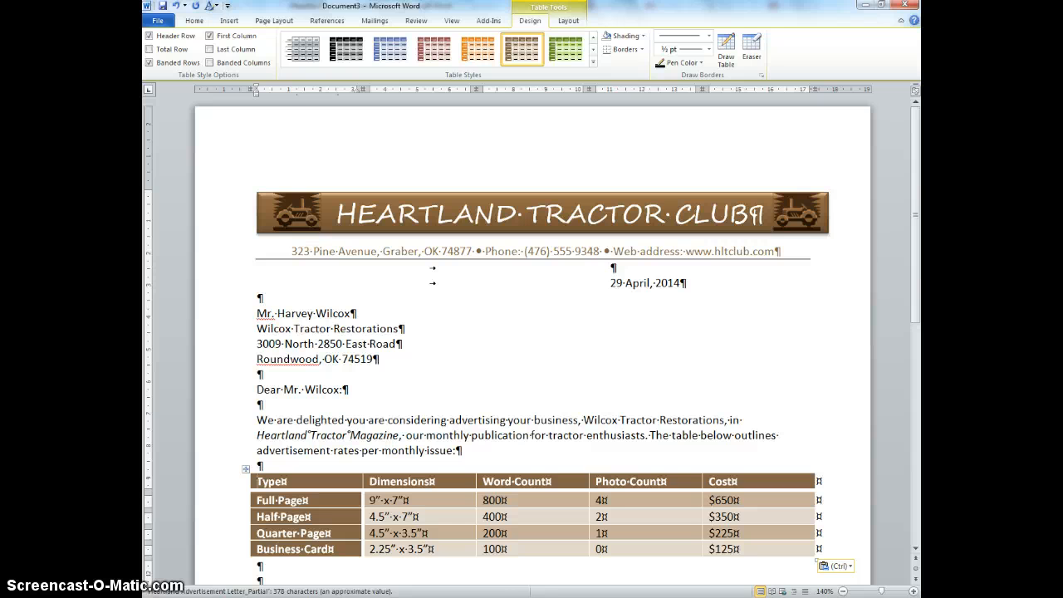
Step: Insert a blank row above the table's Type header row
{"action": "left_click", "coordinate": [232, 487]}
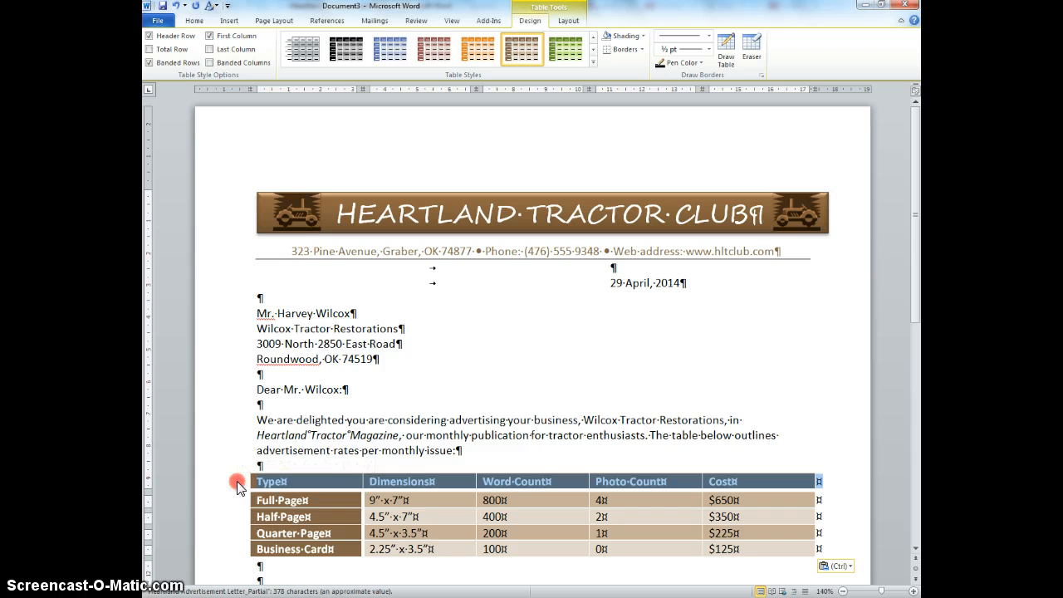
{"action": "right_click", "coordinate": [238, 487]}
{"action": "left_click", "coordinate": [314, 340]}
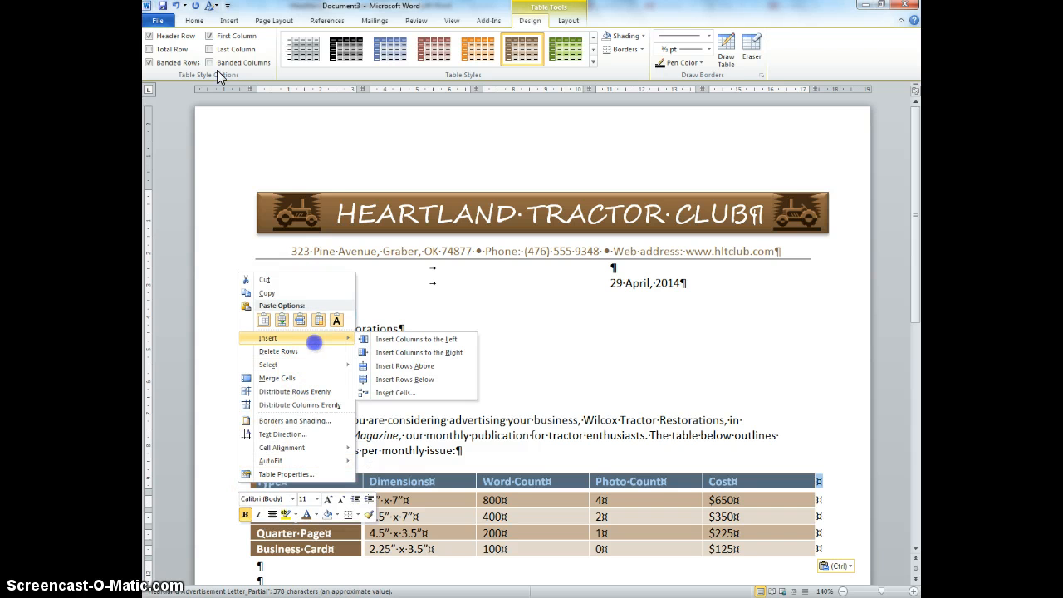
{"action": "left_click", "coordinate": [411, 365]}
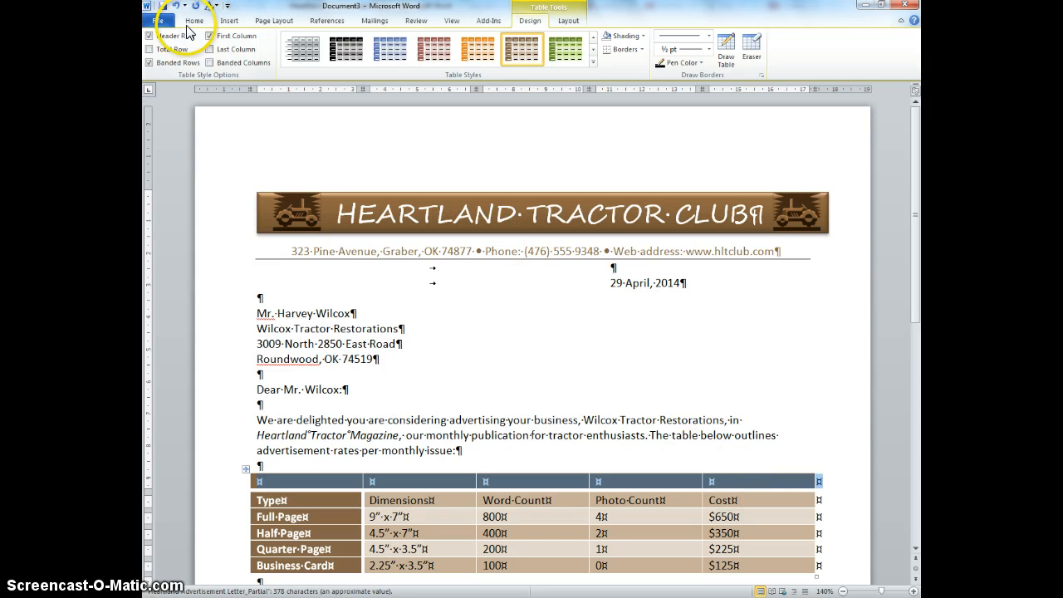
Step: Merge the cells of the new top row into one
{"action": "left_click", "coordinate": [194, 21]}
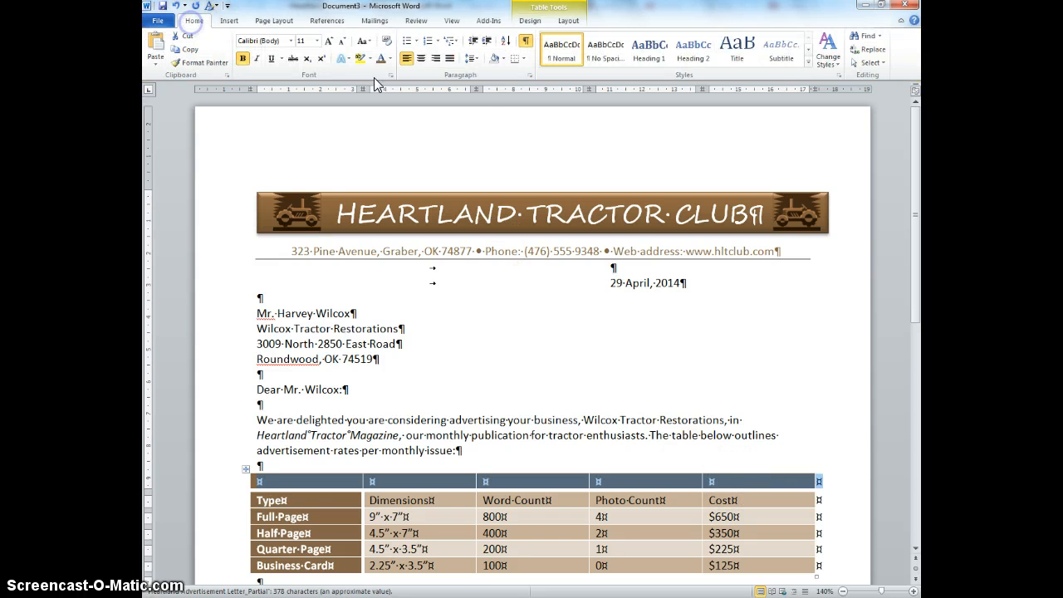
{"action": "left_click", "coordinate": [558, 22]}
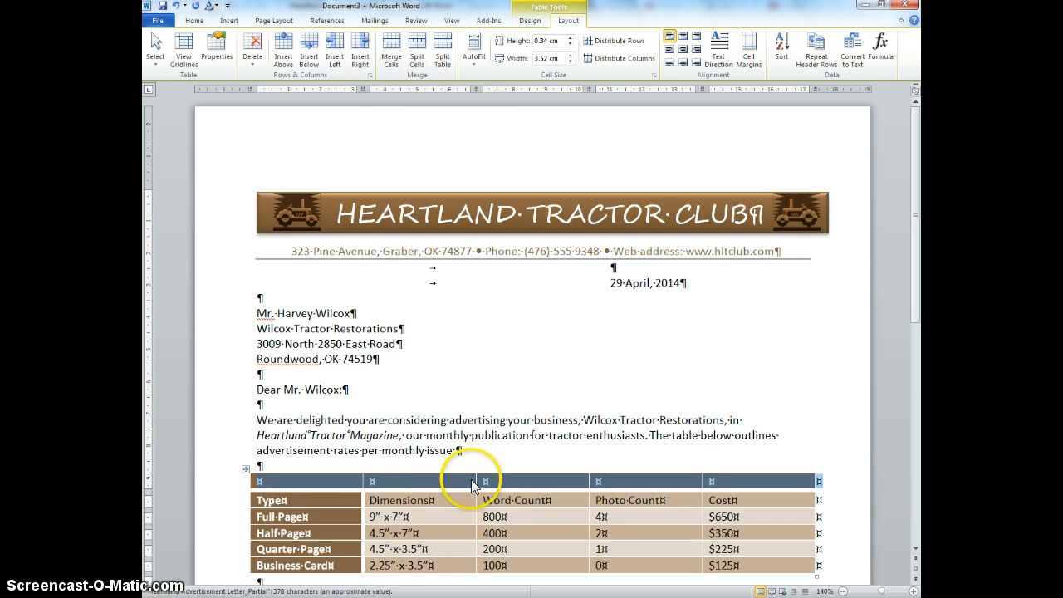
{"action": "right_click", "coordinate": [404, 488]}
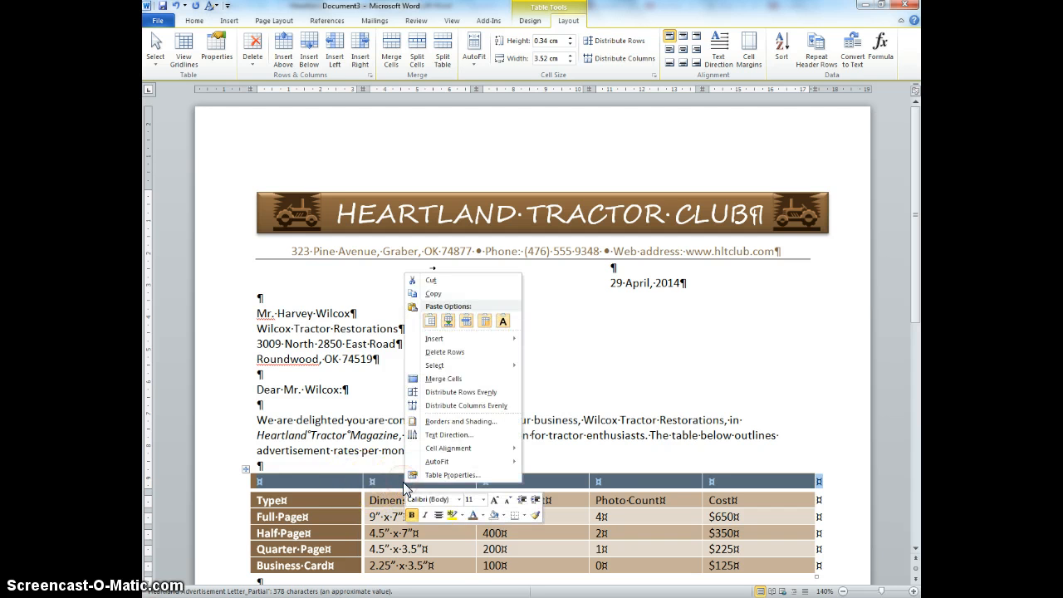
{"action": "left_click", "coordinate": [446, 381]}
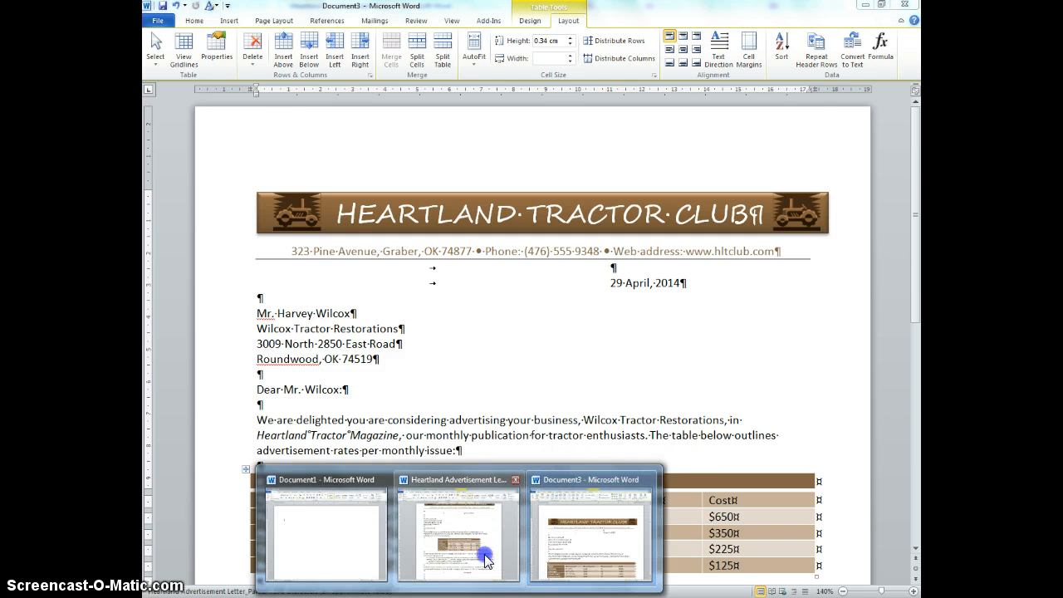
Step: Copy the table title Monthly Issue Advertisement Rates from the Heartland Advertisement Letter and return to the new letter
{"action": "left_click", "coordinate": [483, 553]}
{"action": "left_click", "coordinate": [589, 329]}
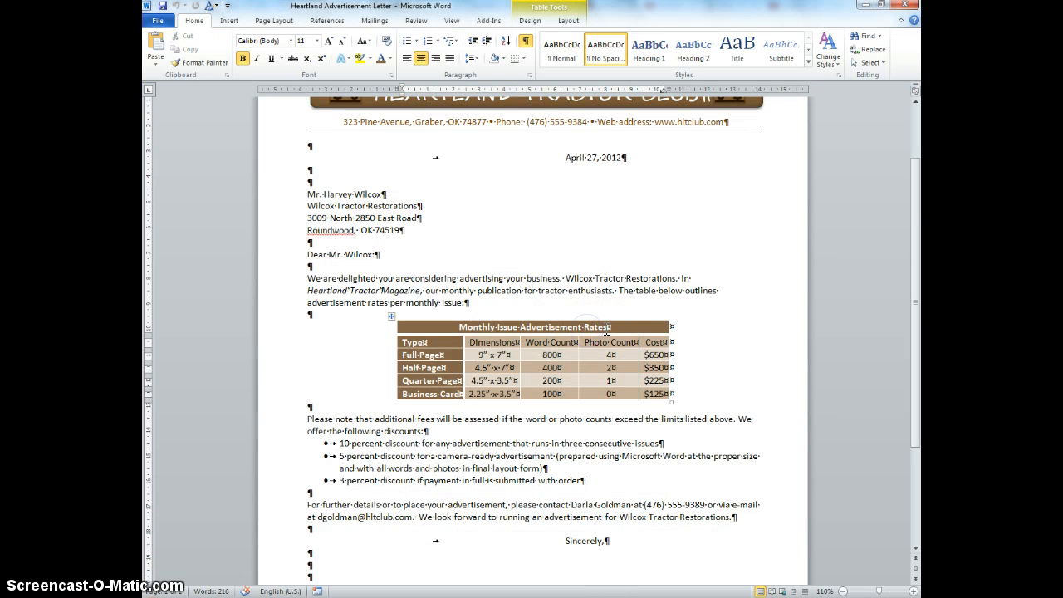
{"action": "left_click_drag", "start_coordinate": [610, 327], "coordinate": [480, 324]}
{"action": "key", "text": "ctrl+c"}
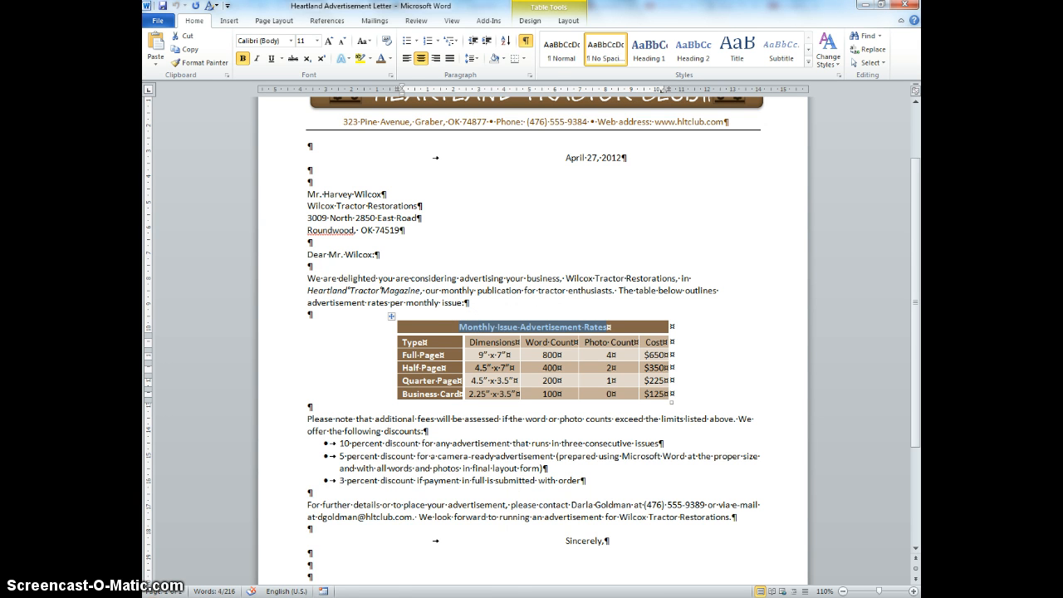
{"action": "left_click", "coordinate": [573, 545]}
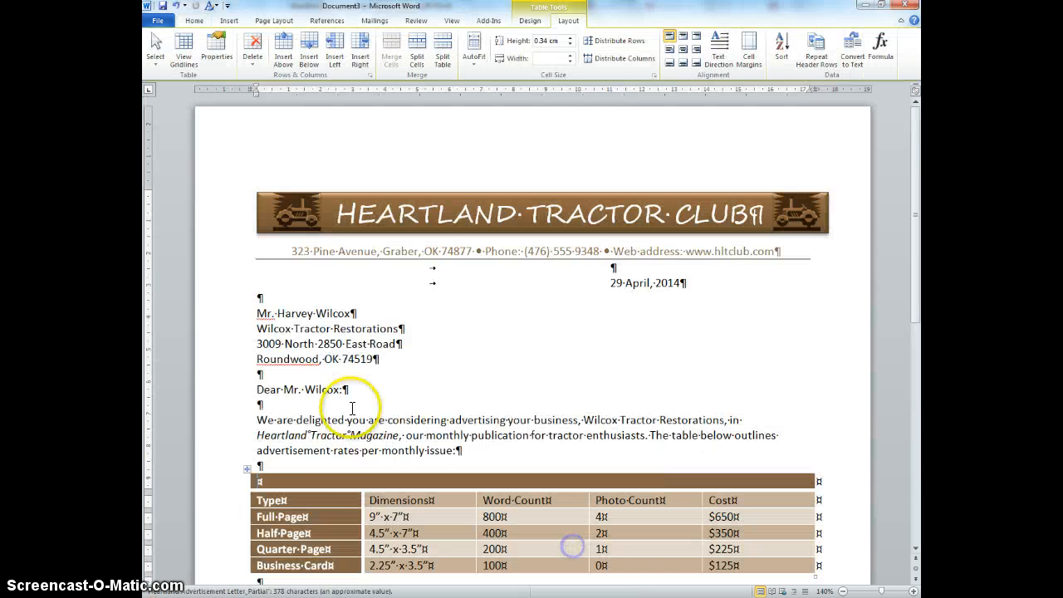
Step: Paste the title into the merged top row of the table and center it
{"action": "left_click", "coordinate": [357, 486]}
{"action": "key", "text": "ctrl+v"}
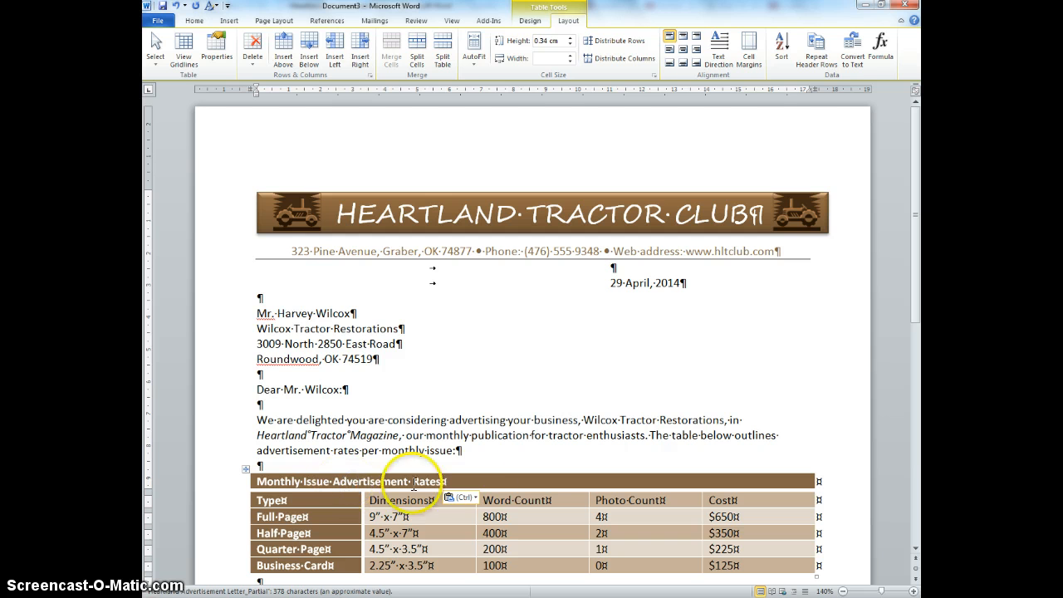
{"action": "left_click", "coordinate": [193, 20]}
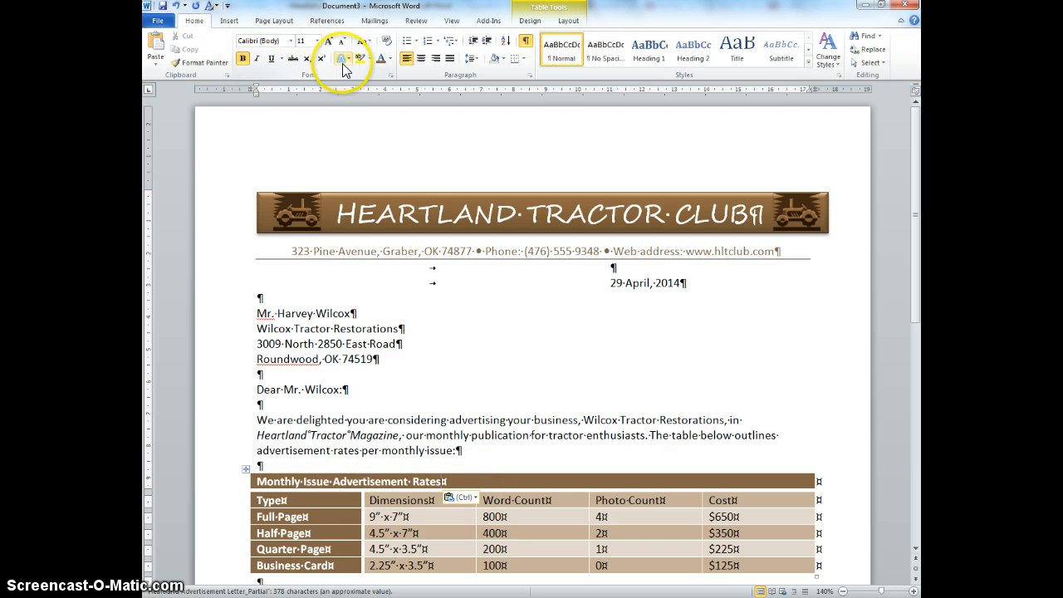
{"action": "left_click", "coordinate": [421, 58]}
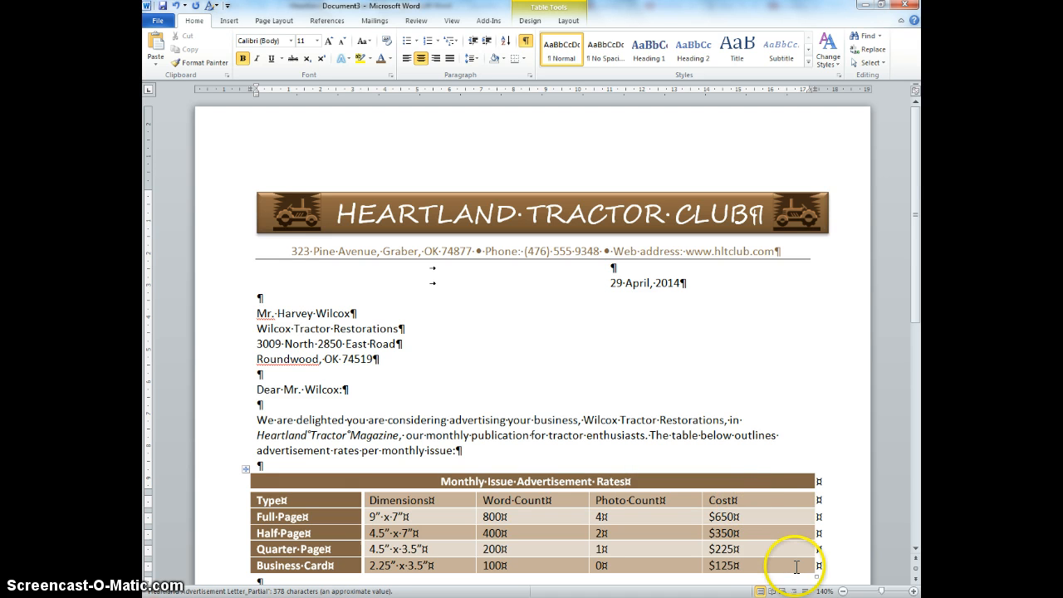
Step: Try to autofit the first column across the whole table, then delete the title row at the top
{"action": "left_click_drag", "start_coordinate": [797, 567], "coordinate": [343, 475]}
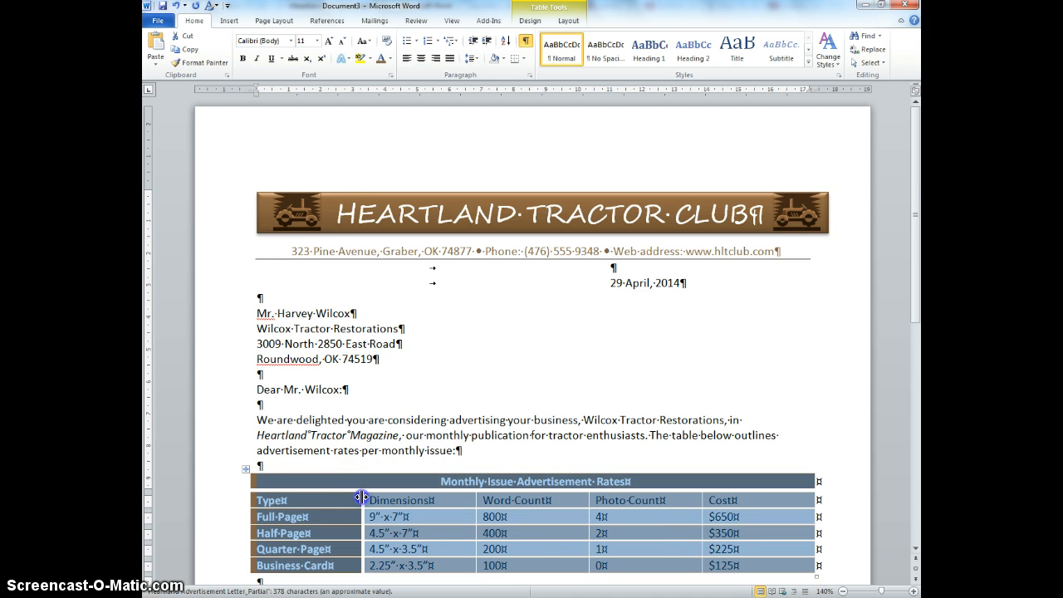
{"action": "double_click", "coordinate": [362, 498]}
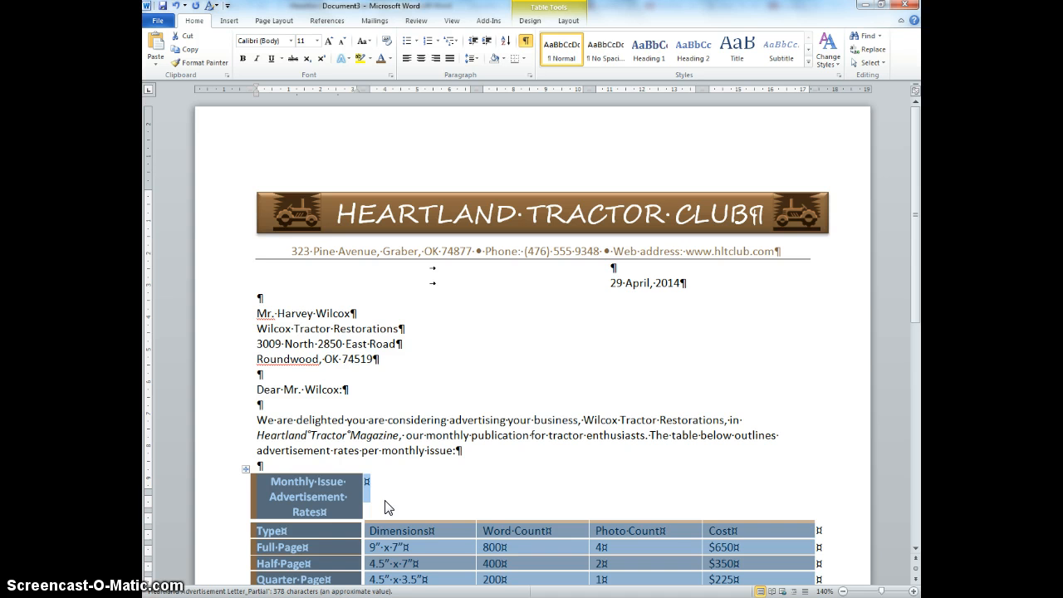
{"action": "left_click", "coordinate": [349, 501]}
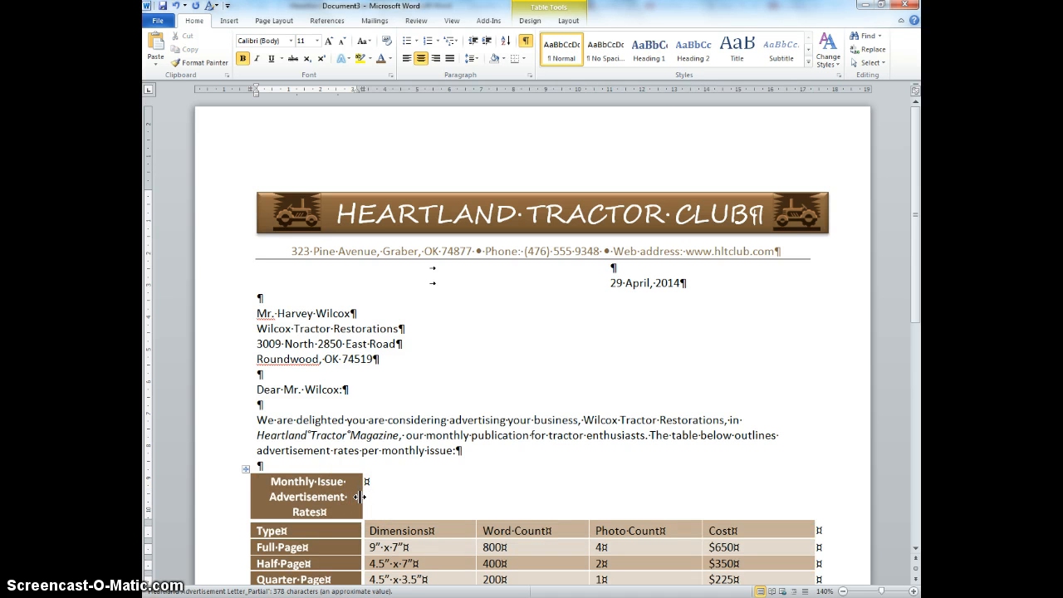
{"action": "left_click_drag", "start_coordinate": [505, 497], "coordinate": [812, 500]}
{"action": "left_click", "coordinate": [330, 500]}
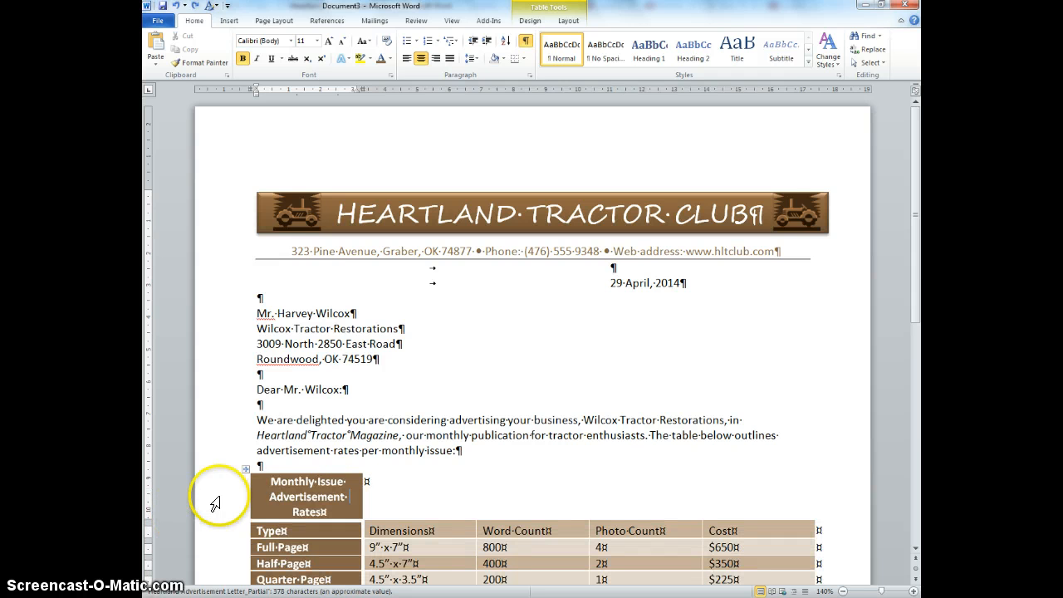
{"action": "left_click", "coordinate": [215, 498]}
{"action": "right_click", "coordinate": [218, 498]}
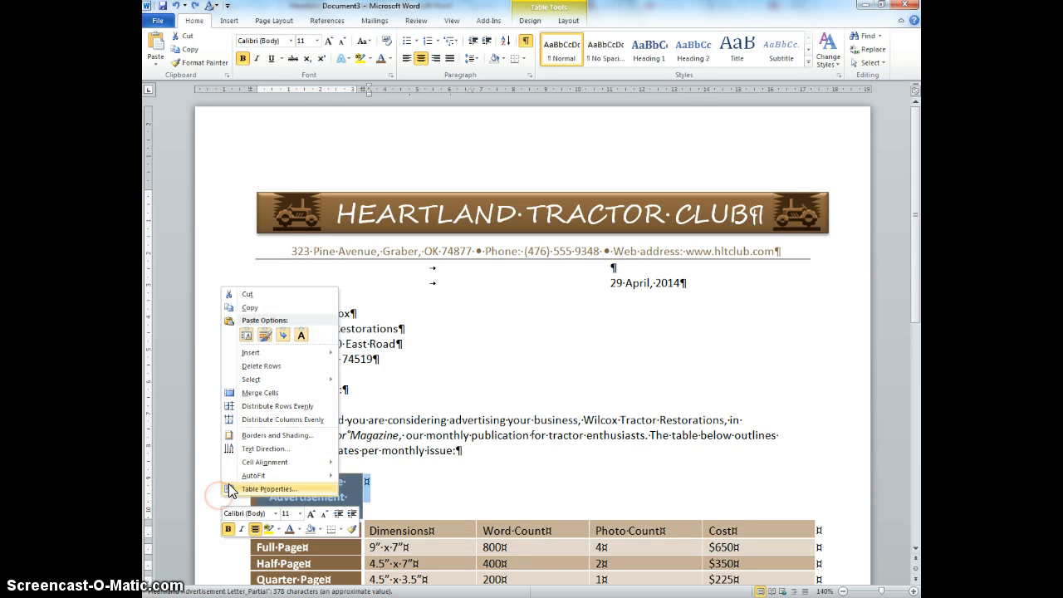
{"action": "left_click", "coordinate": [285, 367]}
Step: Select the whole table and autofit its columns to their contents
{"action": "left_click_drag", "start_coordinate": [304, 469], "coordinate": [736, 503]}
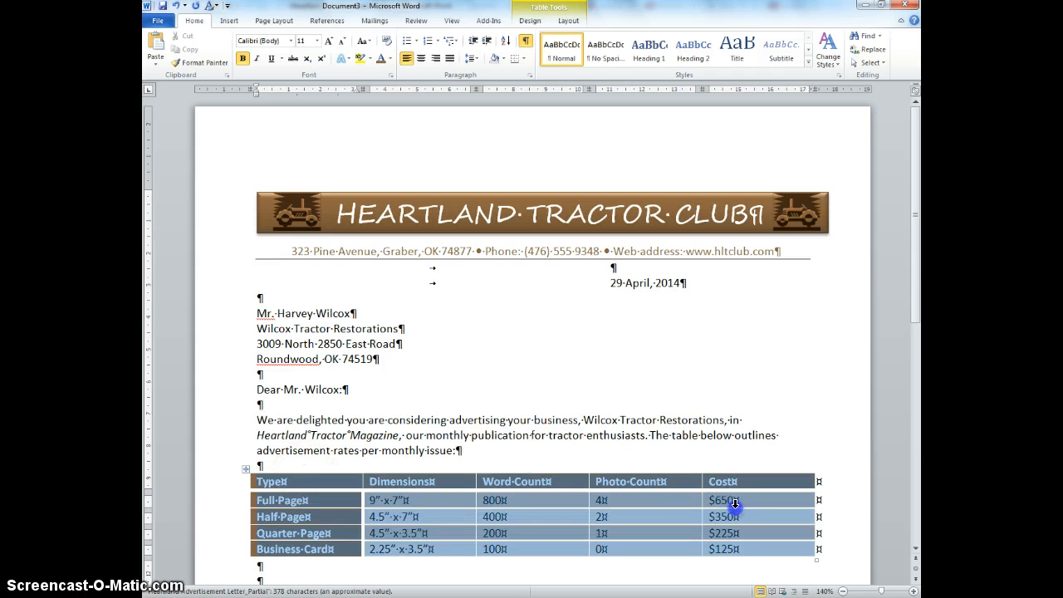
{"action": "left_click", "coordinate": [586, 484]}
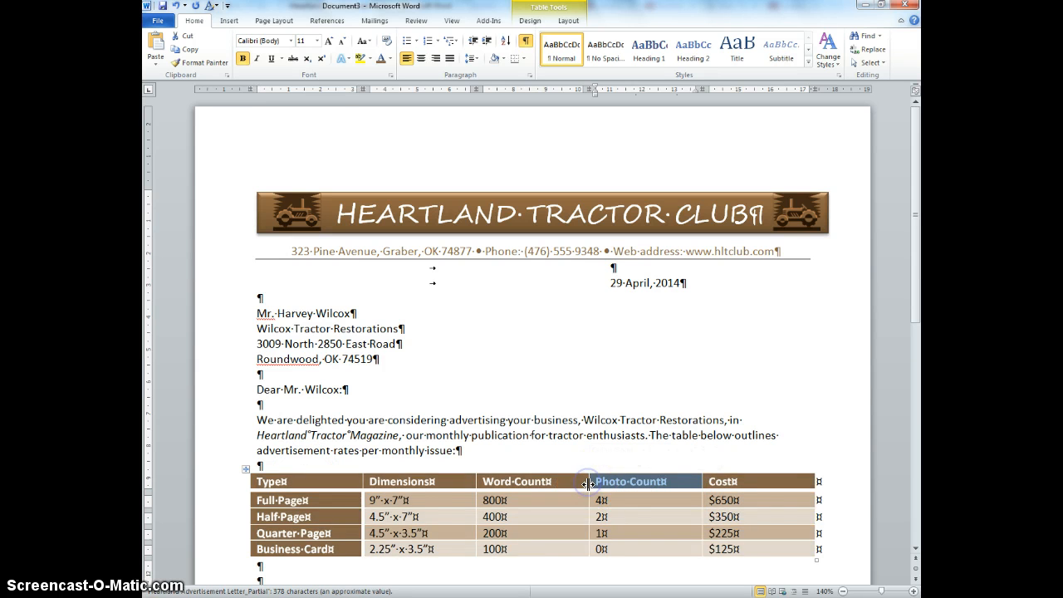
{"action": "left_click_drag", "start_coordinate": [760, 548], "coordinate": [373, 488]}
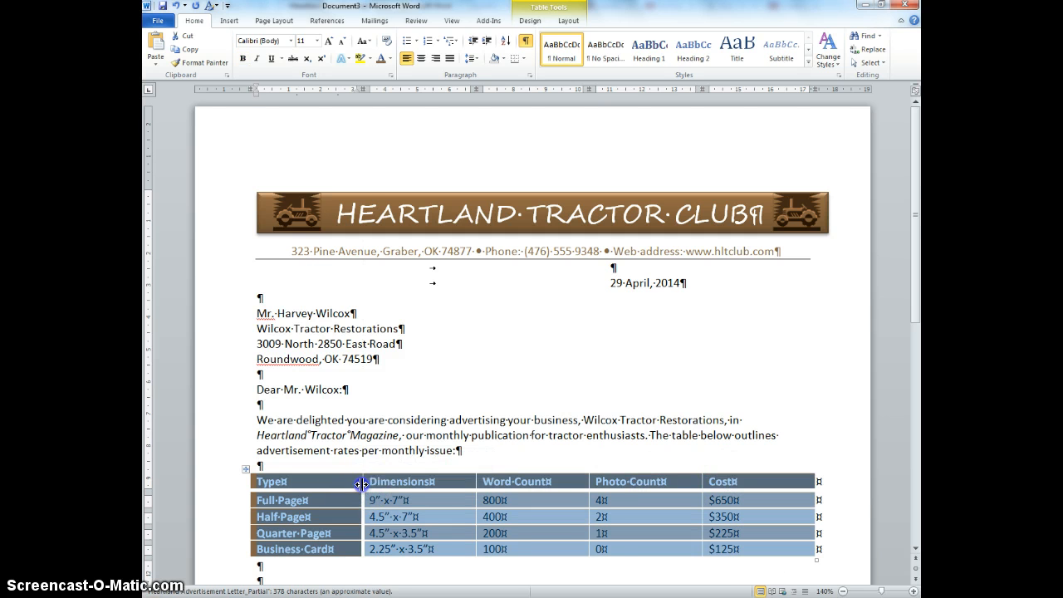
{"action": "double_click", "coordinate": [362, 484]}
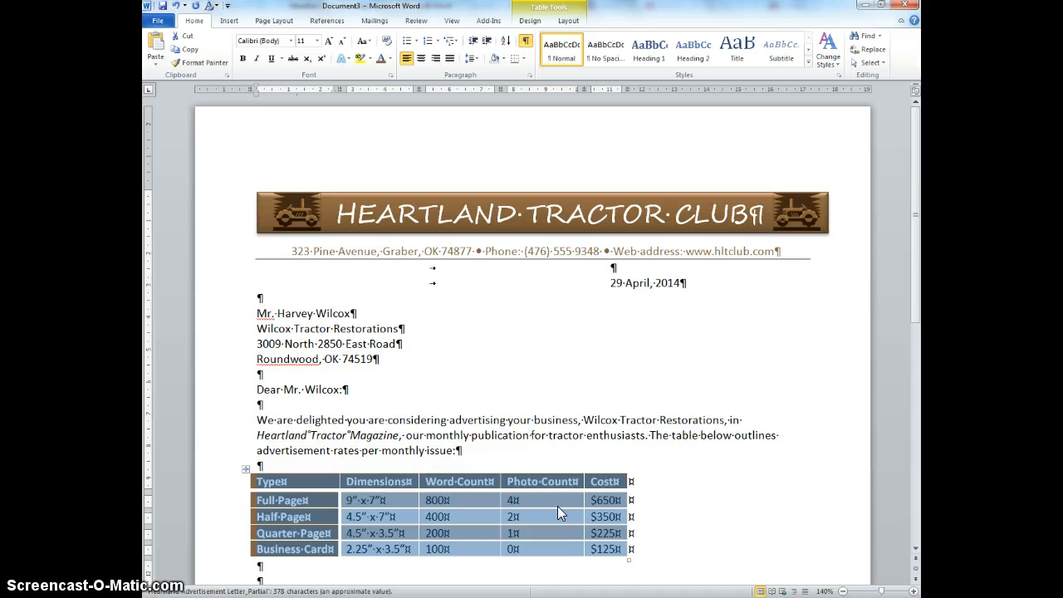
Step: Center the text in all table cells, then left-align the type names from Full-Page to Business-Card
{"action": "left_click", "coordinate": [420, 58]}
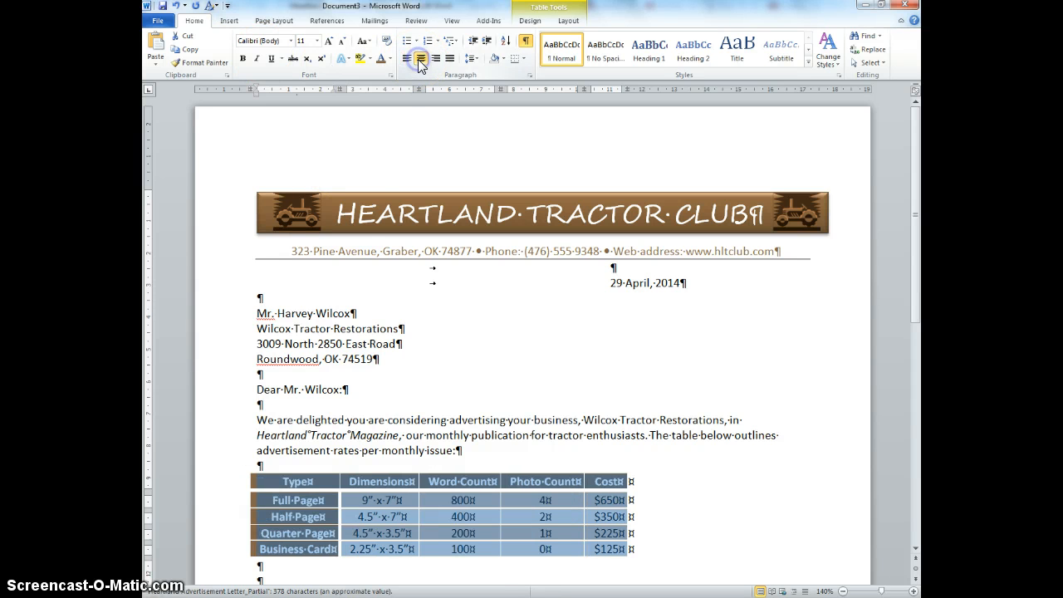
{"action": "left_click_drag", "start_coordinate": [308, 548], "coordinate": [313, 491]}
{"action": "left_click", "coordinate": [406, 58]}
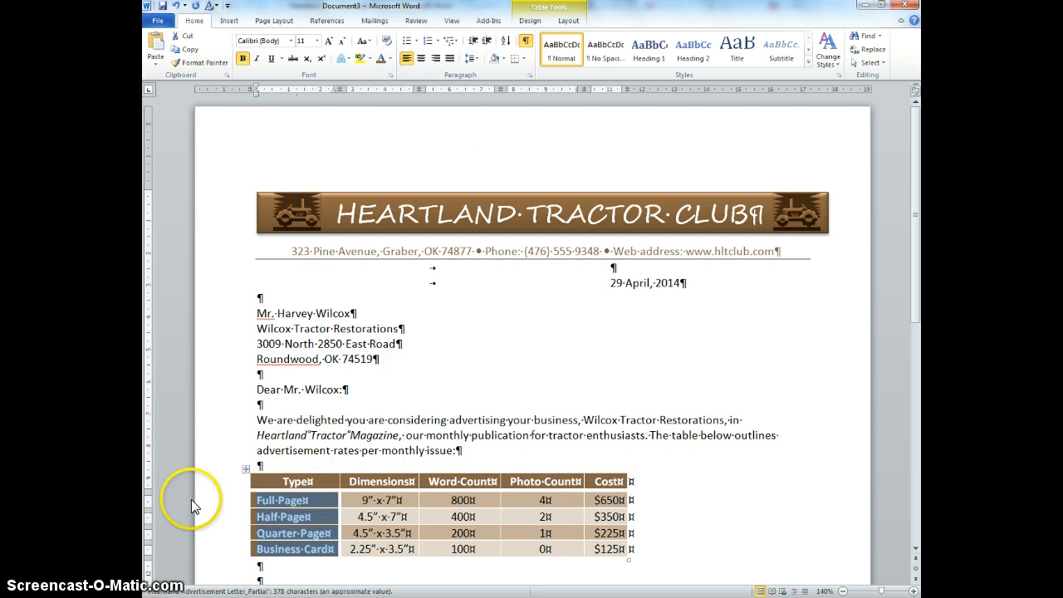
Step: Insert a new row above the Type header row
{"action": "left_click", "coordinate": [231, 482]}
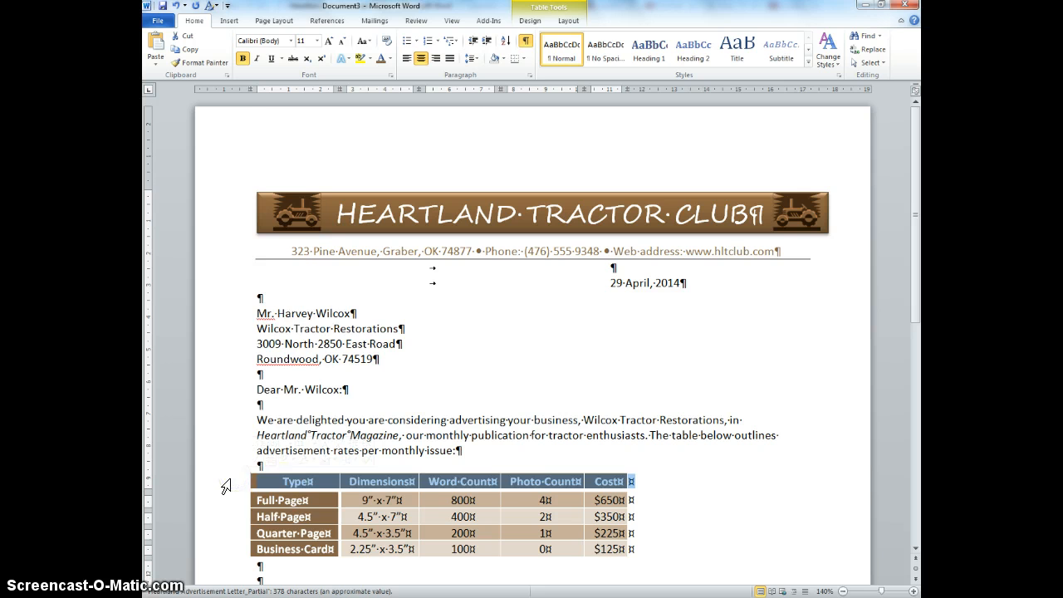
{"action": "right_click", "coordinate": [226, 486]}
{"action": "mouse_move", "coordinate": [275, 341]}
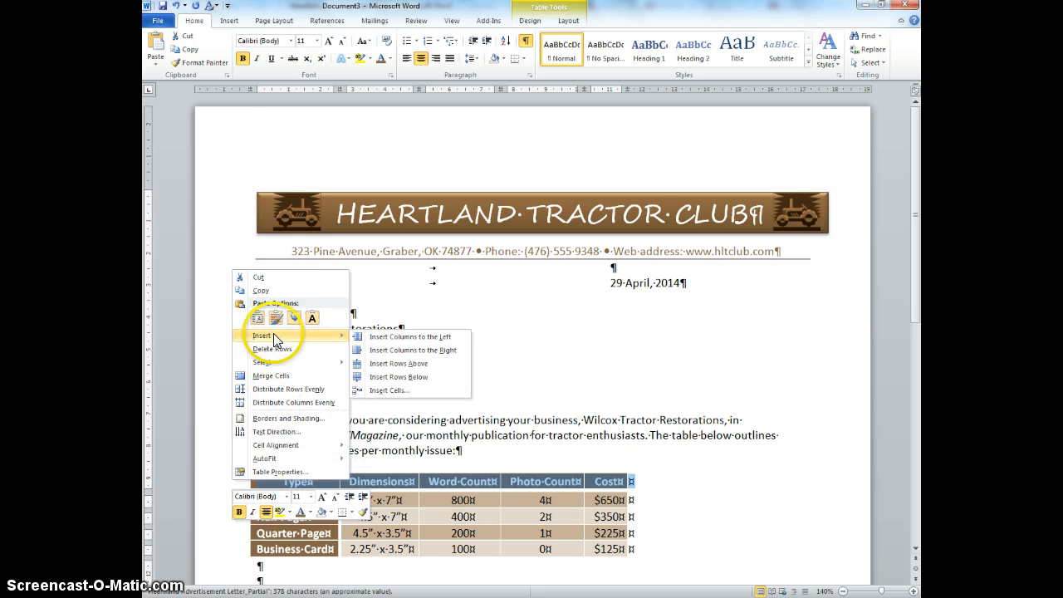
{"action": "left_click", "coordinate": [387, 363]}
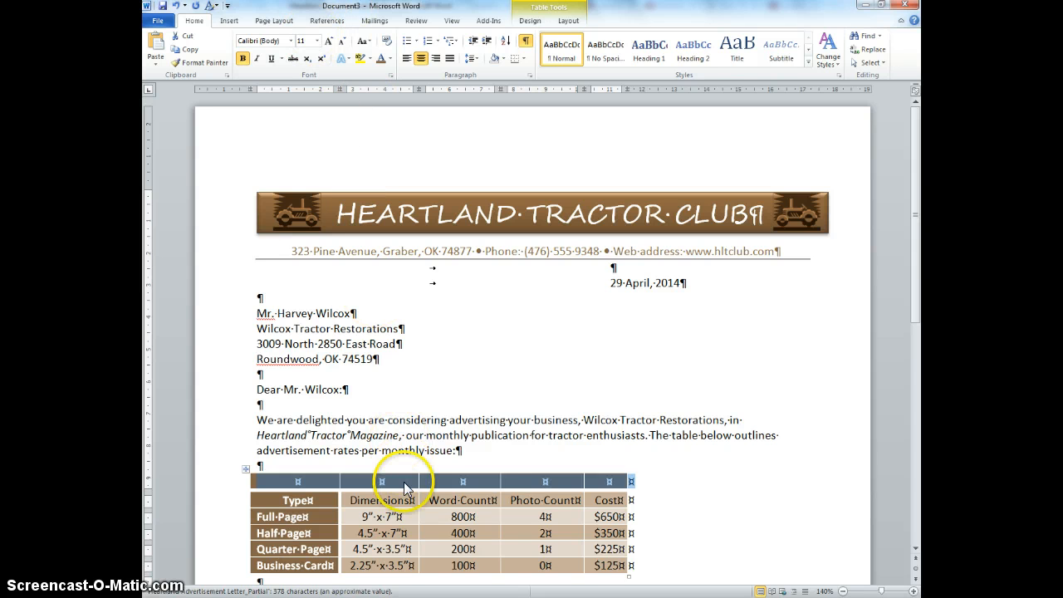
Step: Merge the cells of the new top row and paste the Monthly Issue Advertisement Rates title into it
{"action": "right_click", "coordinate": [406, 488]}
{"action": "left_click", "coordinate": [452, 379]}
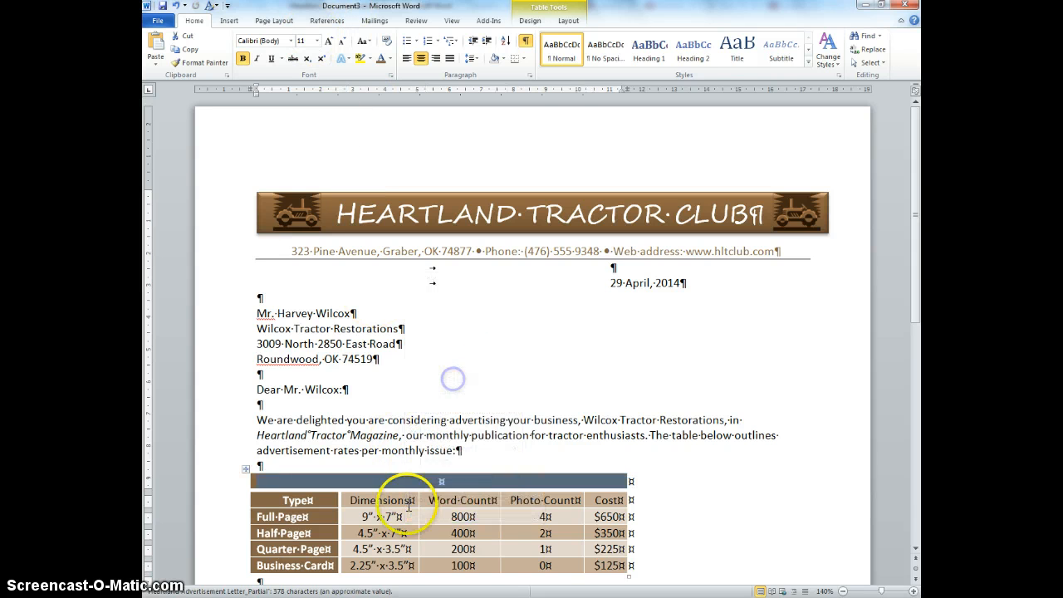
{"action": "left_click", "coordinate": [425, 484]}
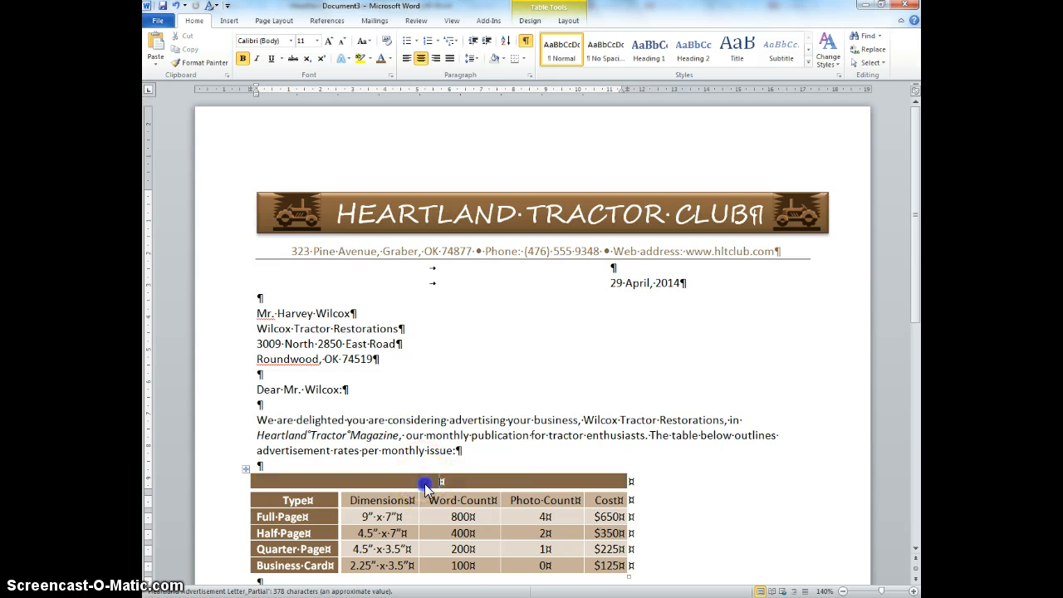
{"action": "type", "text": "Monthly Issue Advertisement Rates"}
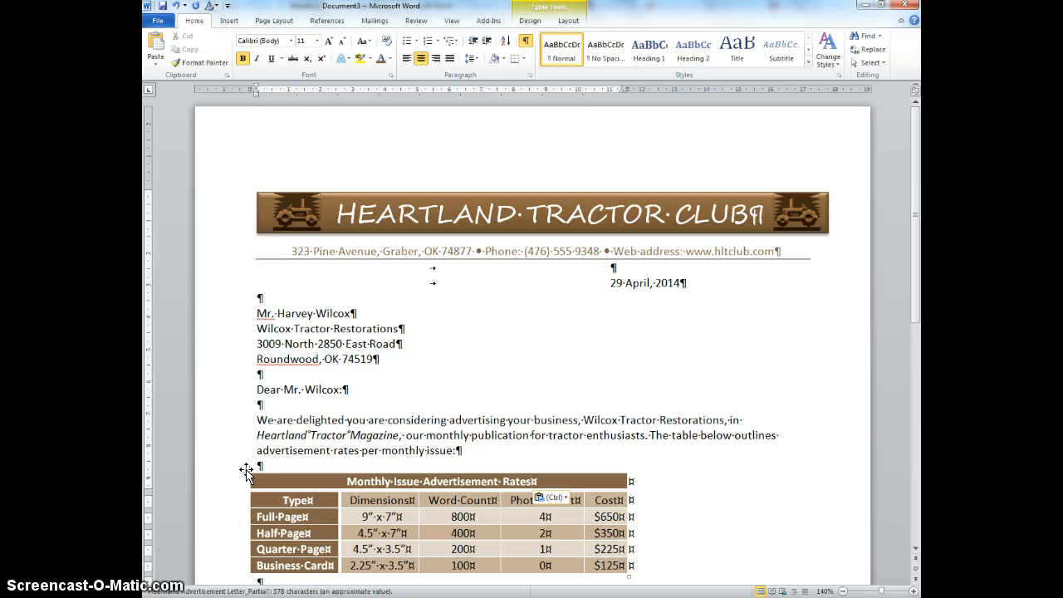
Step: Move the table rightward toward the page centre and place the cursor below it
{"action": "left_click_drag", "start_coordinate": [246, 471], "coordinate": [312, 472]}
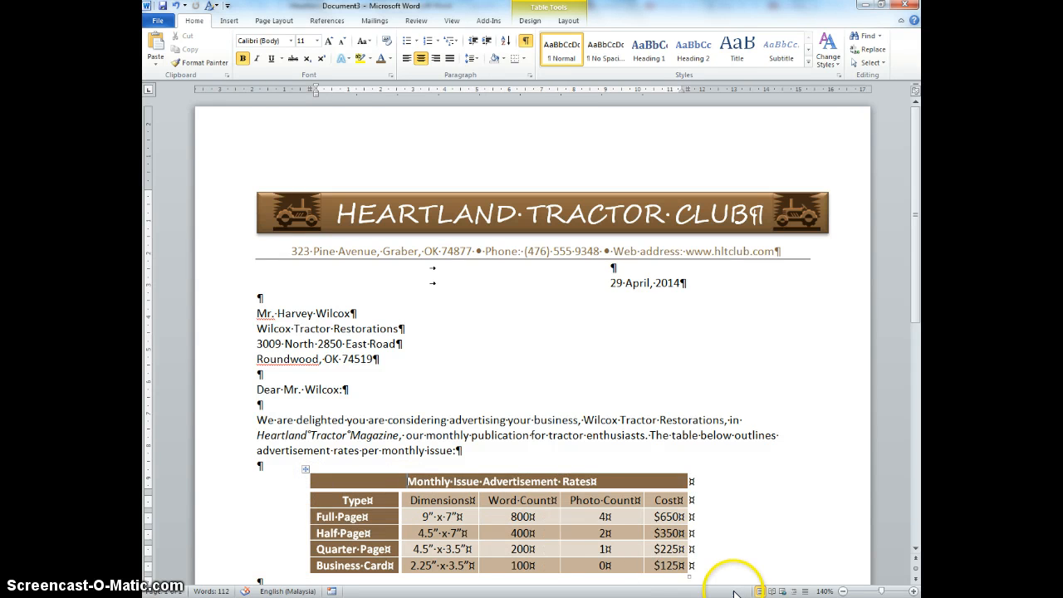
{"action": "scroll", "coordinate": [332, 535], "scroll_direction": "down", "scroll_amount": 3}
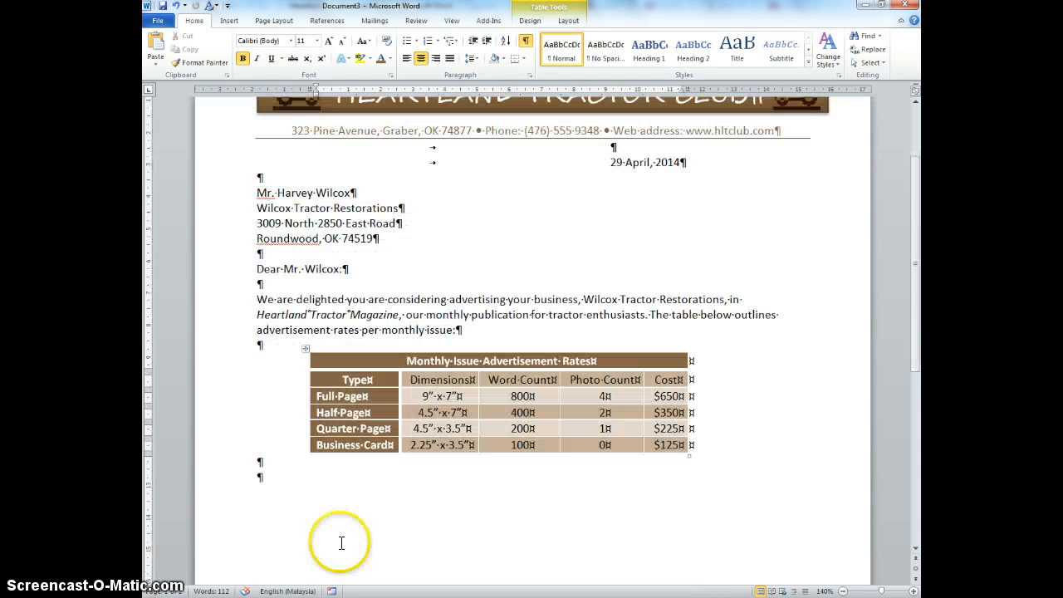
{"action": "left_click", "coordinate": [432, 552]}
{"action": "mouse_move", "coordinate": [460, 597]}
Step: In the Heartland Advertisement Letter, select the paragraphs from below the table through the further-details paragraph
{"action": "left_click", "coordinate": [474, 559]}
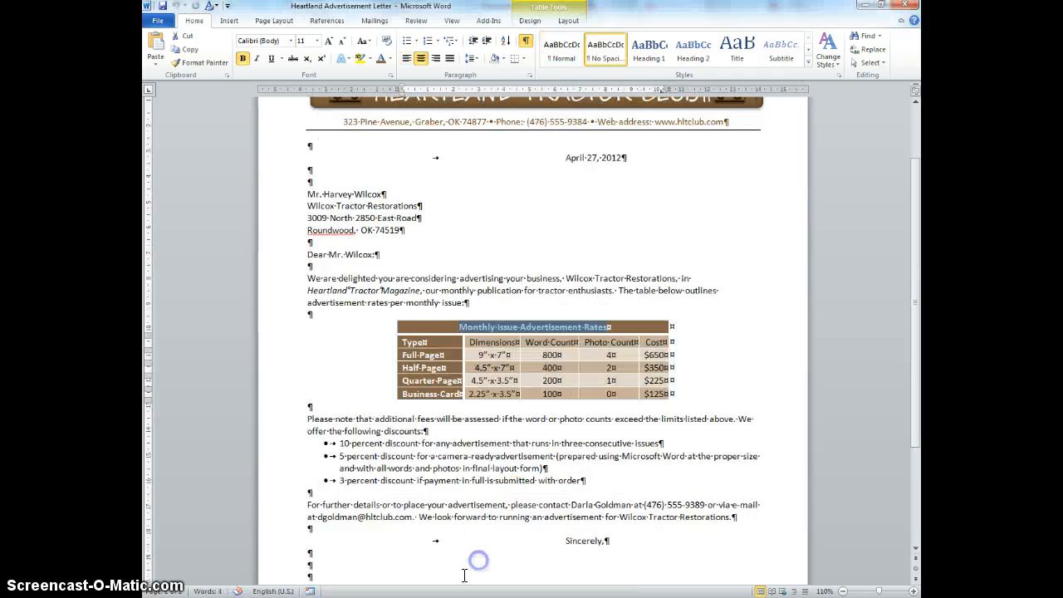
{"action": "scroll", "coordinate": [435, 510], "scroll_direction": "down", "scroll_amount": 2}
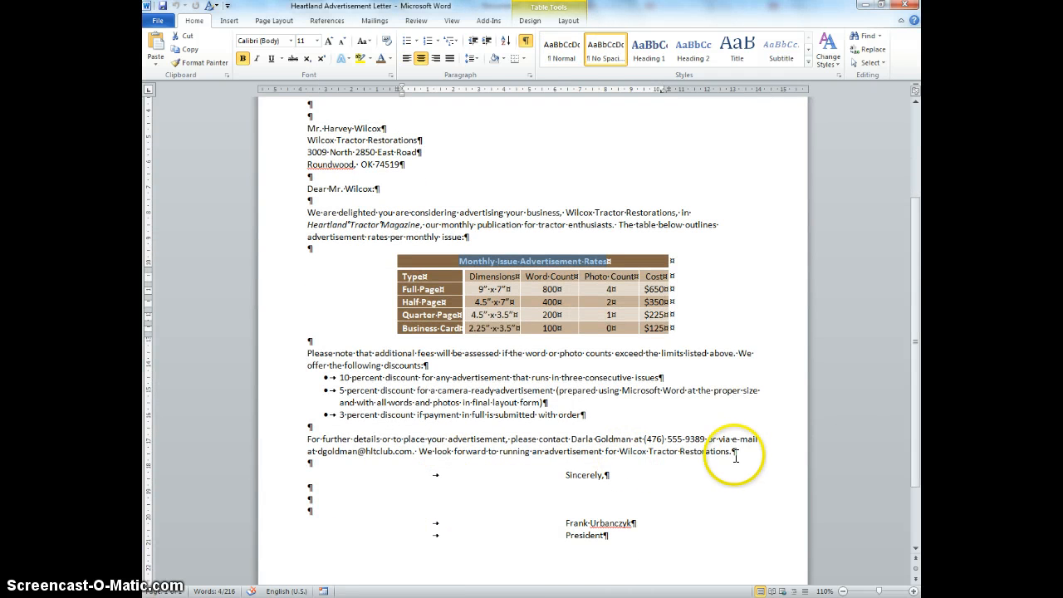
{"action": "left_click_drag", "start_coordinate": [740, 453], "coordinate": [285, 352]}
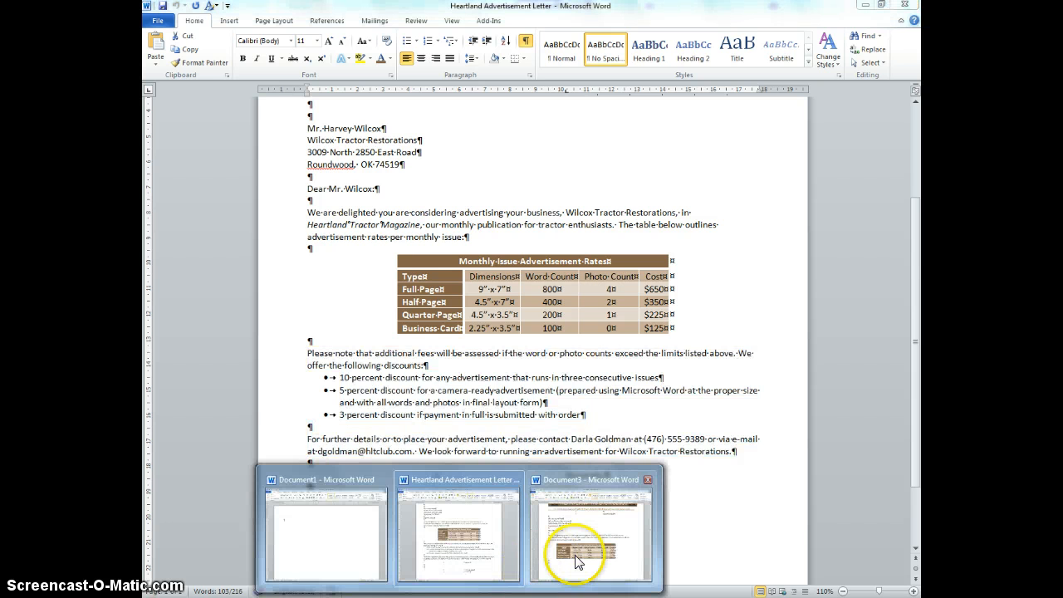
Step: Return to the new letter and paste the copied paragraphs below the table as text only
{"action": "left_click", "coordinate": [569, 570]}
{"action": "left_click", "coordinate": [369, 493]}
{"action": "key", "text": "ctrl+v"}
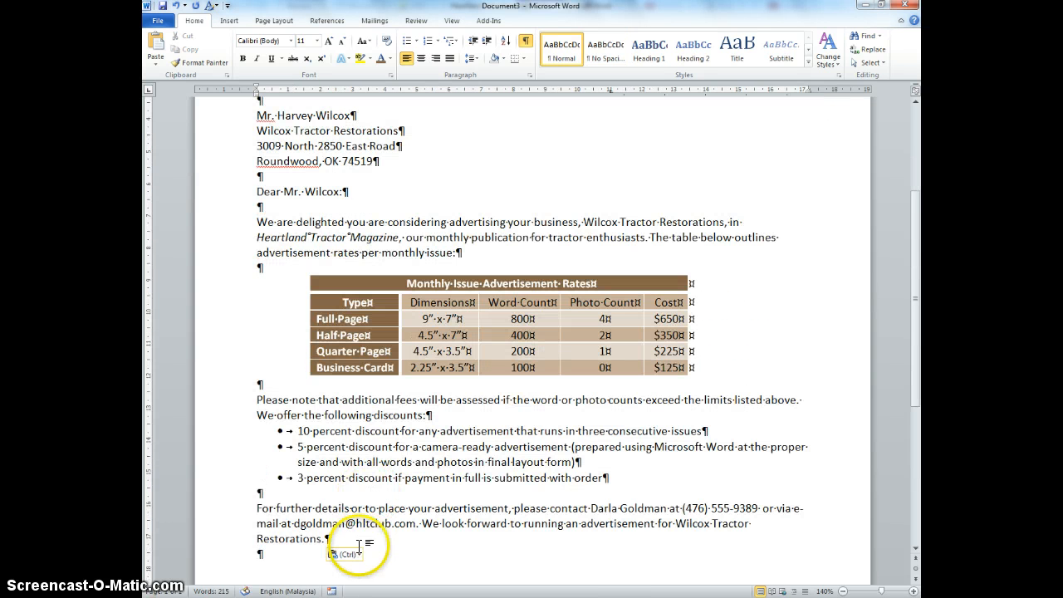
{"action": "left_click", "coordinate": [345, 554]}
{"action": "left_click", "coordinate": [391, 524]}
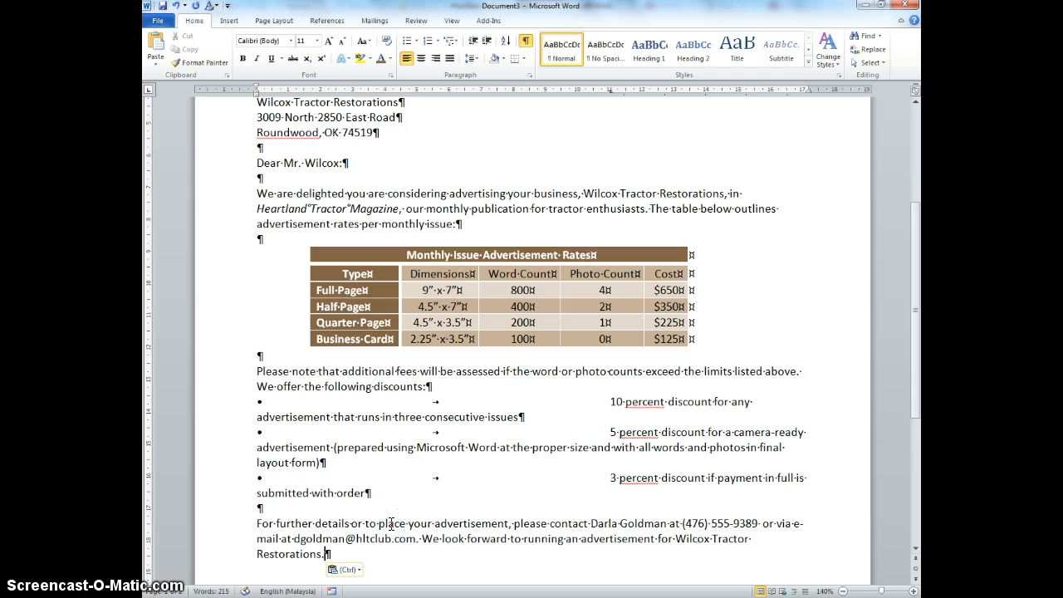
Step: Remove the leftover bullet characters and tabs from the three discount lines
{"action": "left_click", "coordinate": [610, 477]}
{"action": "key", "text": "BackSpace"}
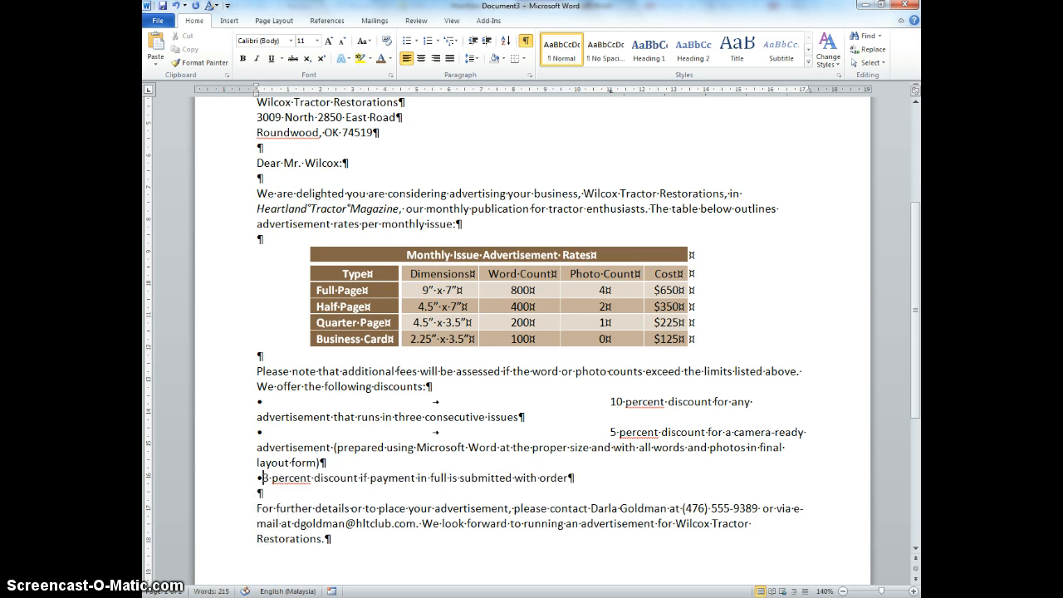
{"action": "key", "text": "BackSpace"}
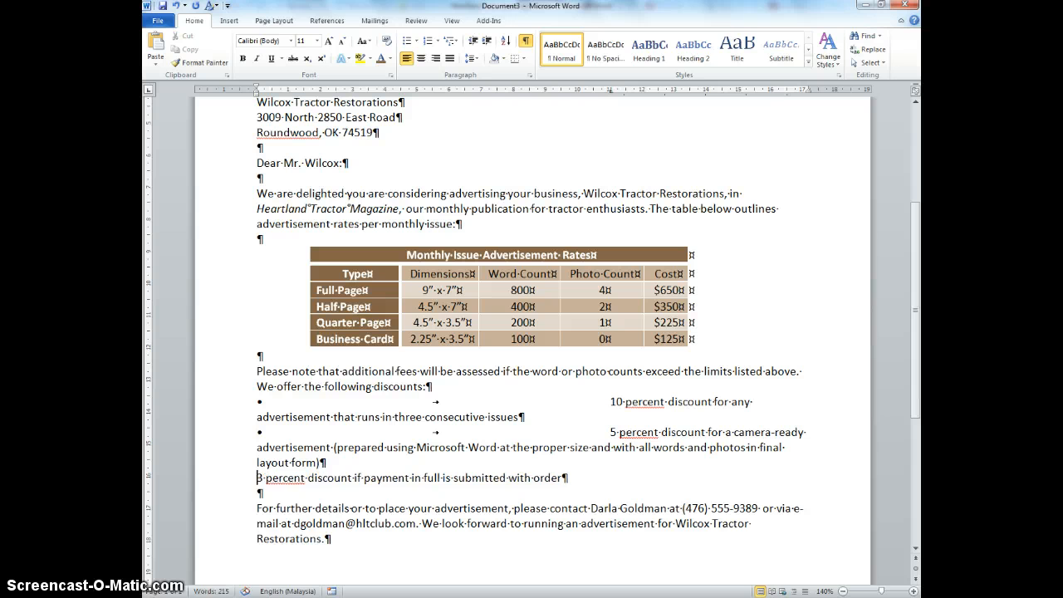
{"action": "left_click", "coordinate": [598, 432]}
{"action": "left_click_drag", "start_coordinate": [527, 432], "coordinate": [310, 431]}
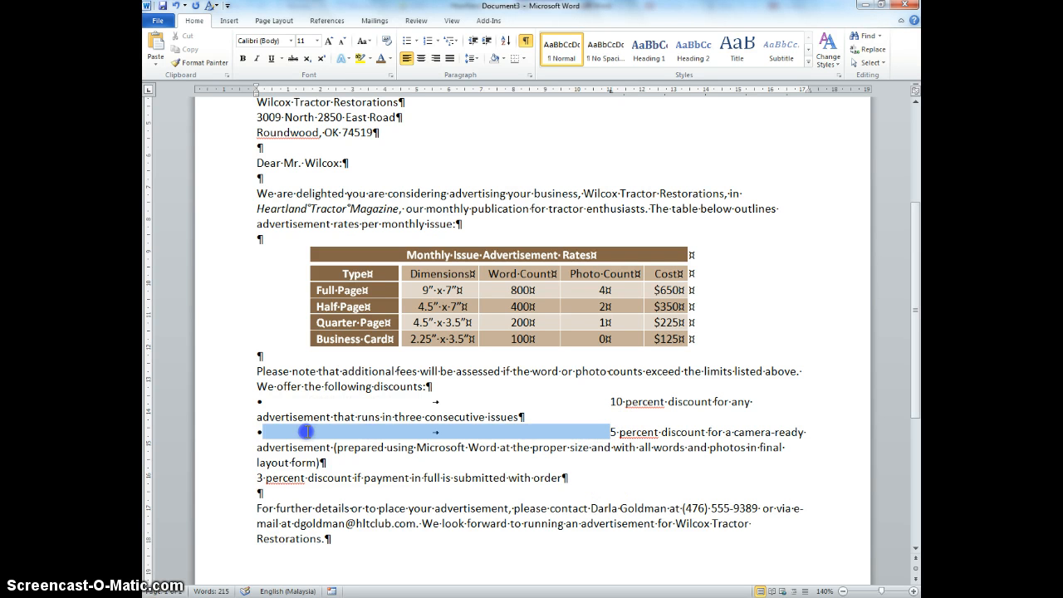
{"action": "key", "text": "BackSpace"}
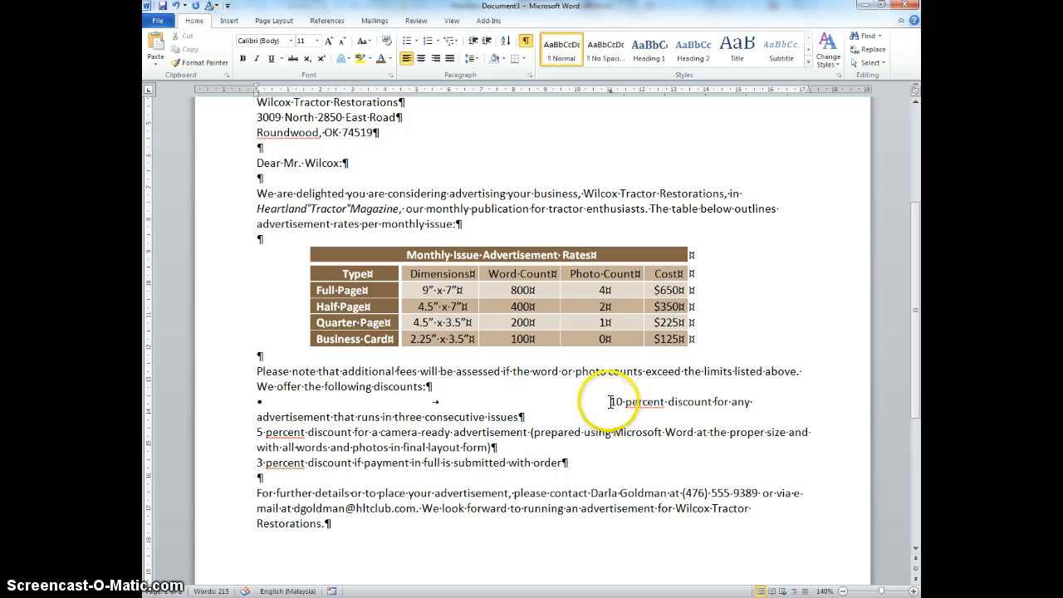
{"action": "left_click_drag", "start_coordinate": [612, 404], "coordinate": [301, 409]}
{"action": "key", "text": "BackSpace"}
{"action": "key", "text": "BackSpace"}
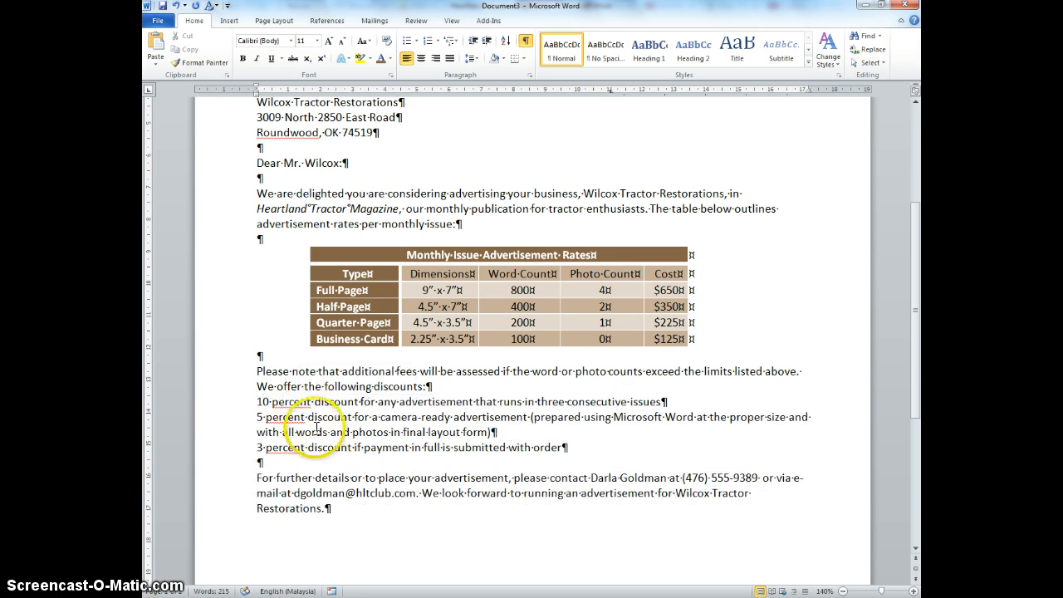
Step: Format the three discount lines as a bulleted list with round solid bullets
{"action": "left_click_drag", "start_coordinate": [554, 448], "coordinate": [309, 413]}
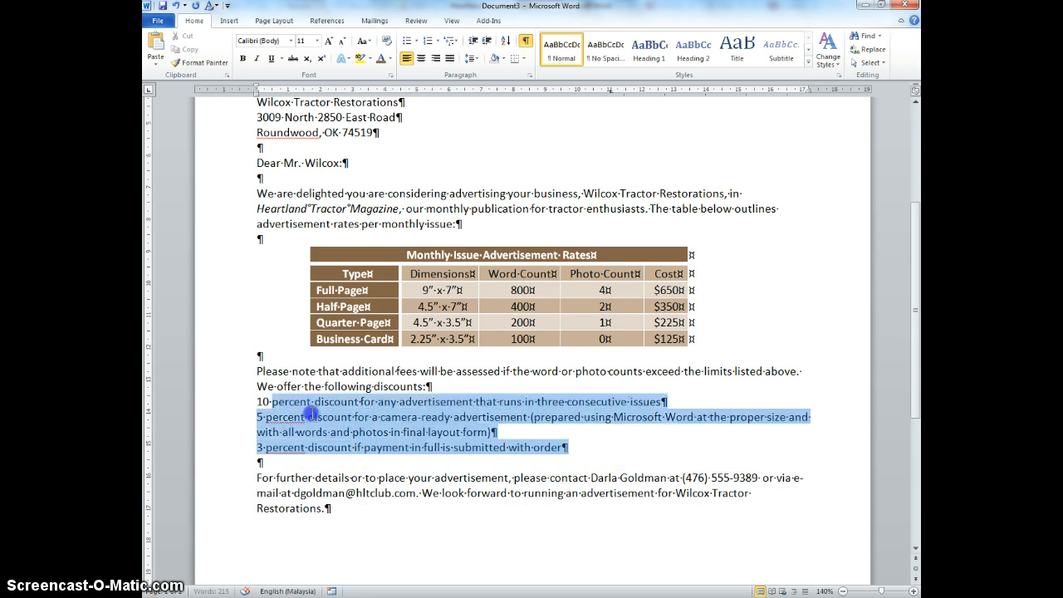
{"action": "left_click", "coordinate": [415, 42]}
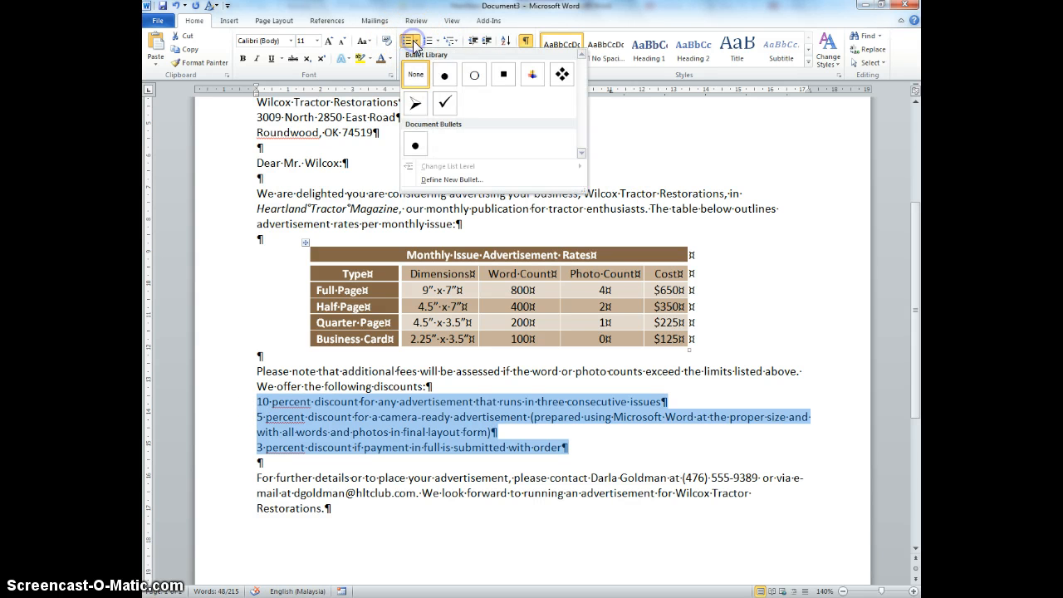
{"action": "left_click", "coordinate": [446, 77]}
{"action": "left_click", "coordinate": [423, 536]}
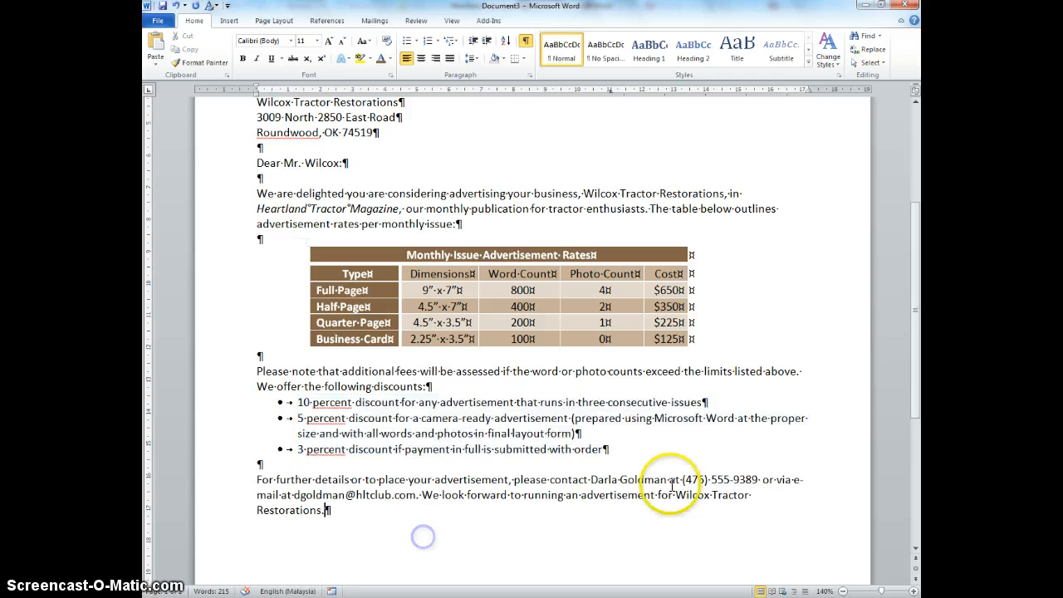
Step: Copy the complimentary close, signer's name and President title from the Heartland Advertisement Letter and paste them at the end of the new letter
{"action": "left_click", "coordinate": [375, 512]}
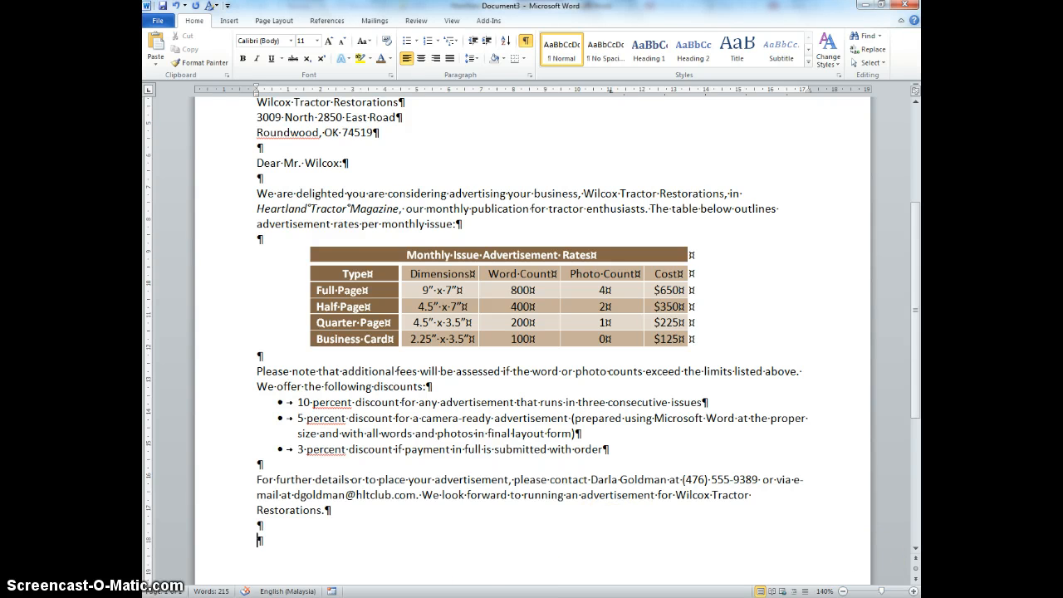
{"action": "left_click", "coordinate": [471, 555]}
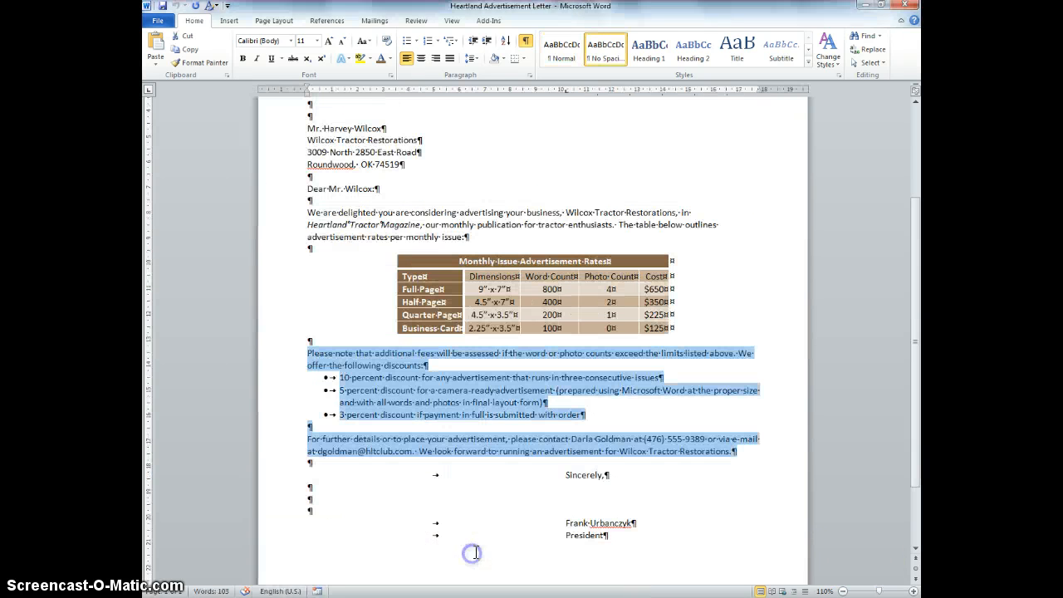
{"action": "left_click_drag", "start_coordinate": [603, 536], "coordinate": [533, 479]}
{"action": "key", "text": "ctrl+c"}
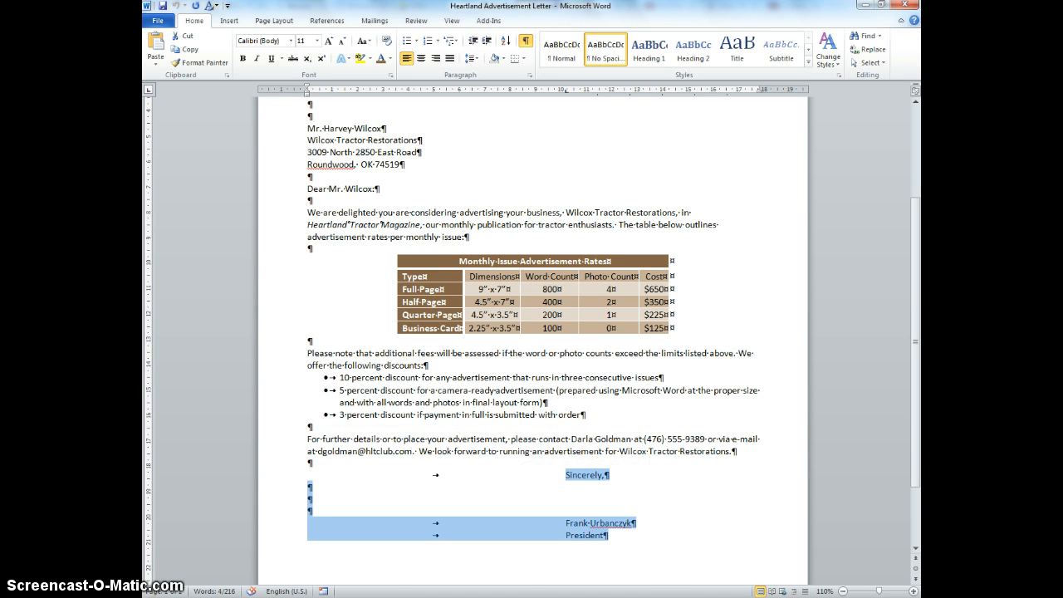
{"action": "left_click", "coordinate": [565, 559]}
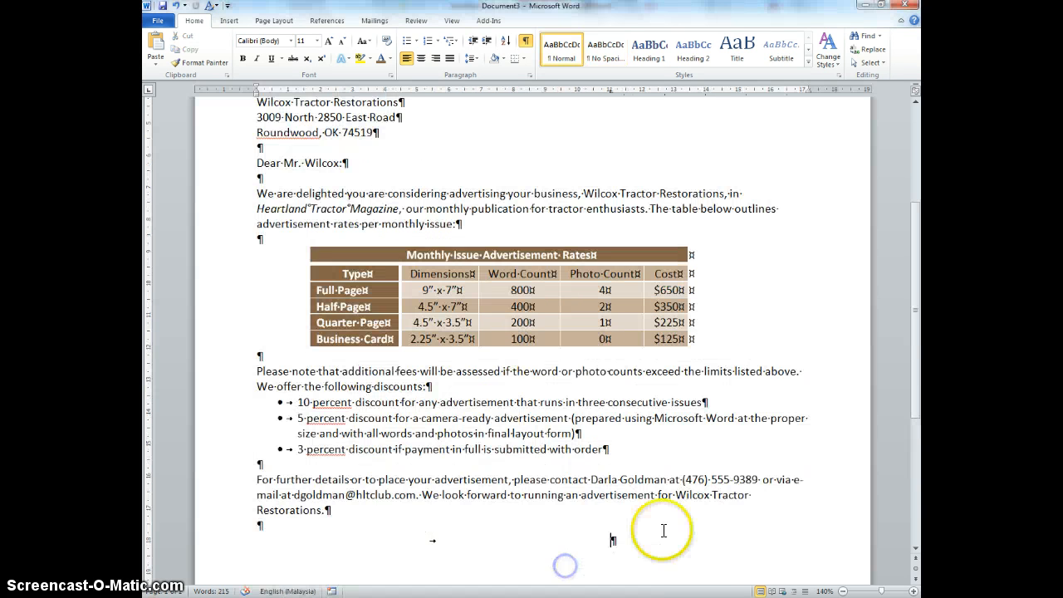
{"action": "left_click", "coordinate": [657, 540]}
{"action": "key", "text": "ctrl+v"}
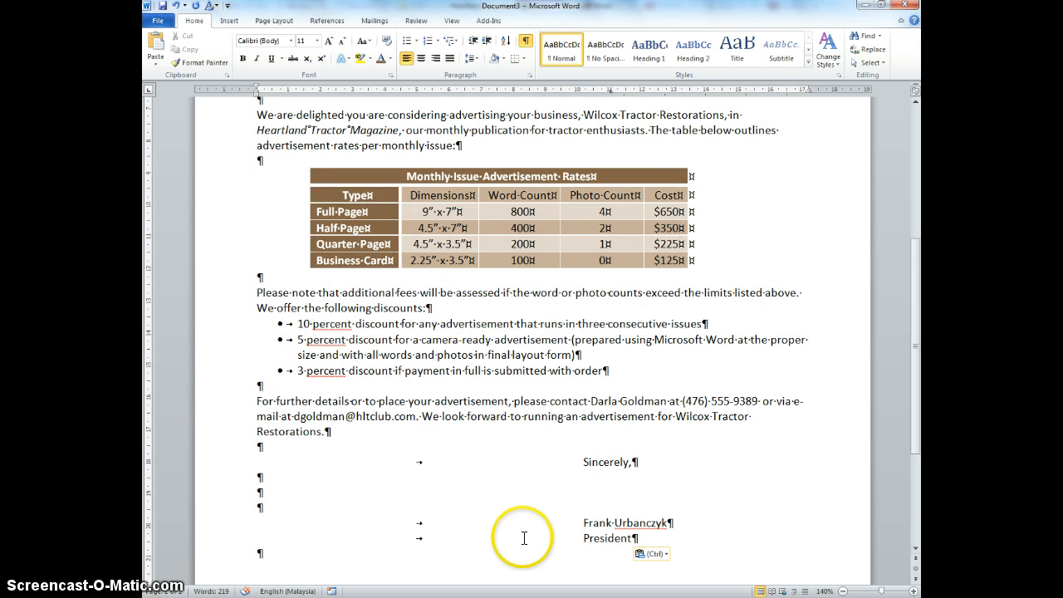
{"action": "scroll", "coordinate": [524, 538], "scroll_direction": "up", "scroll_amount": 5}
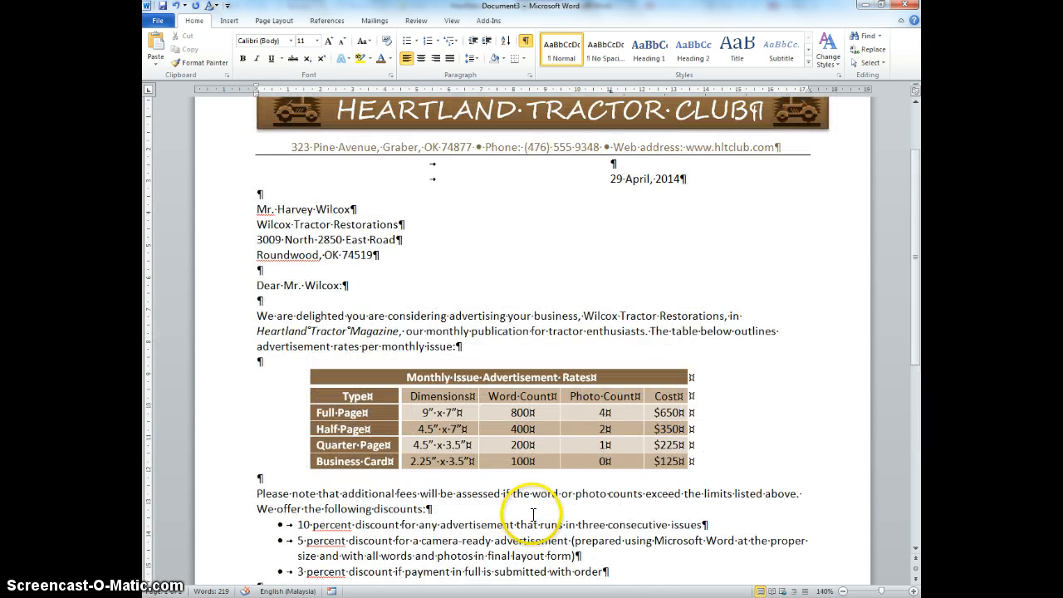
{"action": "scroll", "coordinate": [533, 515], "scroll_direction": "down", "scroll_amount": 4}
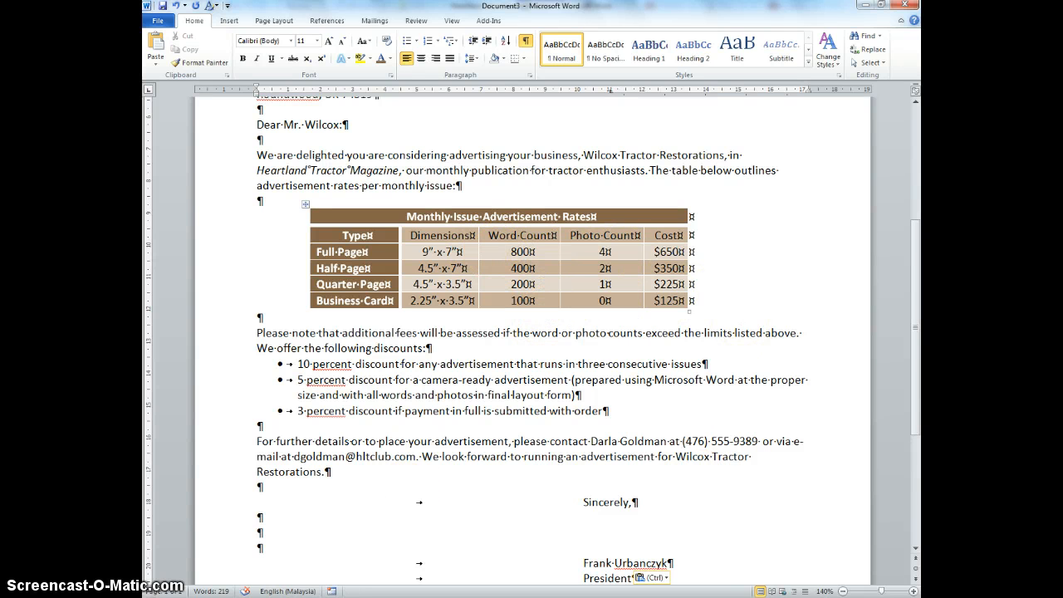
{"action": "mouse_move", "coordinate": [496, 597]}
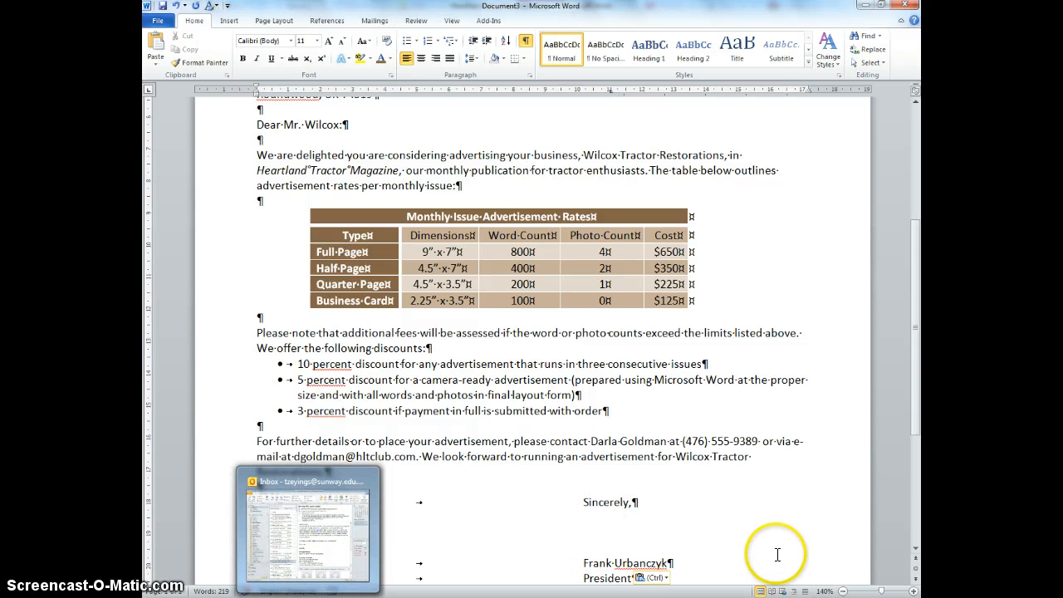
{"action": "left_click", "coordinate": [875, 559]}
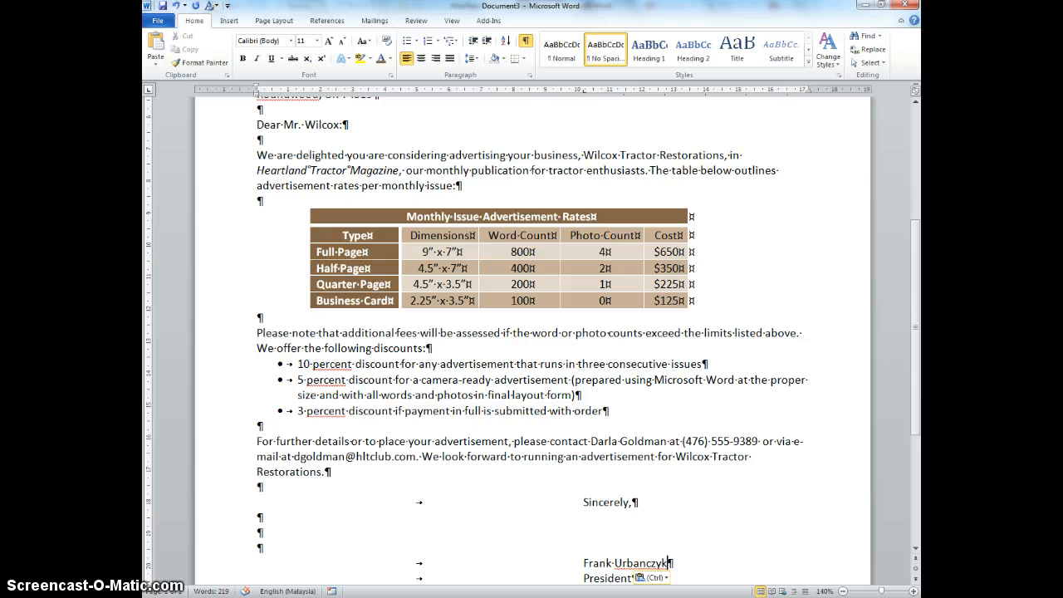